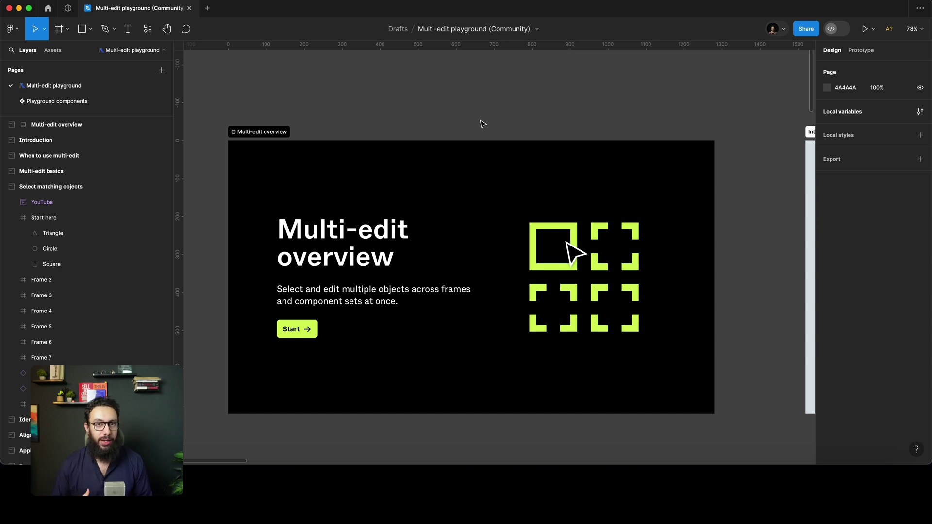
Select the blue triangle in the "Start here" frame of the "Select matching objects" section.
{"action": "scroll", "coordinate": [483, 124], "scroll_direction": "down", "scroll_amount": 3}
{"action": "scroll", "coordinate": [483, 123], "scroll_direction": "down", "scroll_amount": 8}
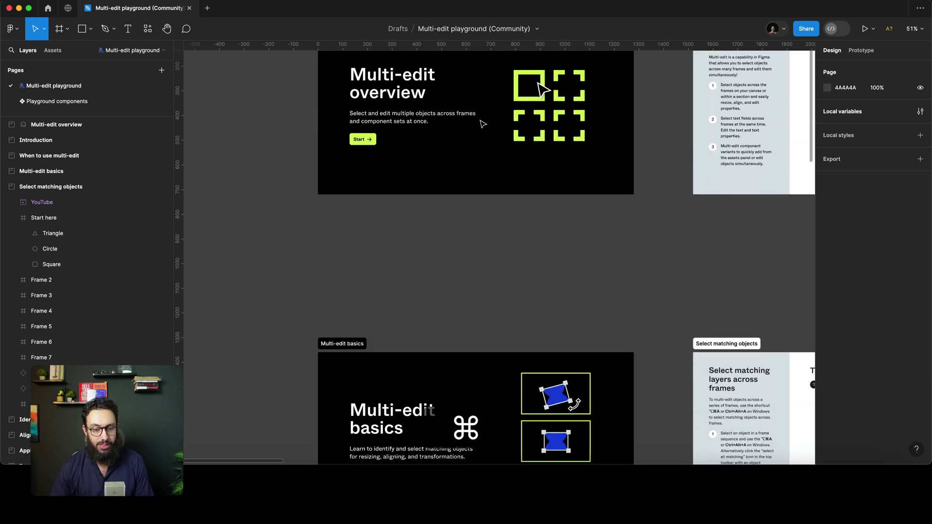
{"action": "scroll", "coordinate": [483, 124], "scroll_direction": "down", "scroll_amount": 1}
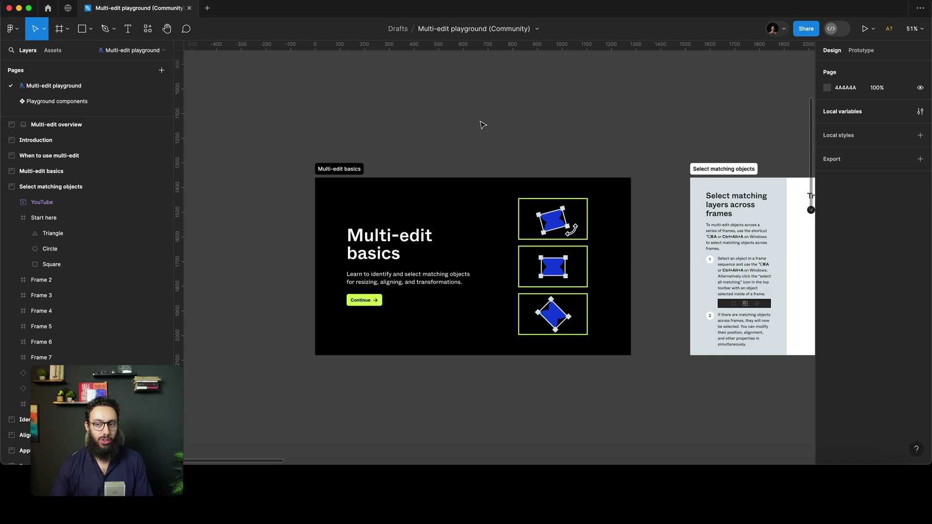
{"action": "scroll", "coordinate": [483, 125], "scroll_direction": "right", "scroll_amount": 10}
{"action": "scroll", "coordinate": [483, 125], "scroll_direction": "left", "scroll_amount": 3}
{"action": "scroll", "coordinate": [578, 286], "scroll_direction": "up", "scroll_amount": 6}
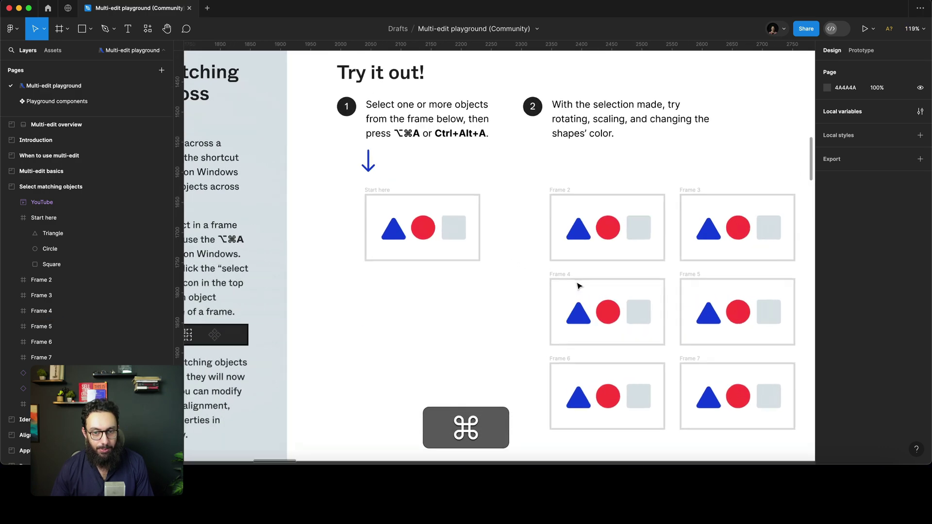
{"action": "scroll", "coordinate": [578, 286], "scroll_direction": "up", "scroll_amount": 2}
{"action": "left_click", "coordinate": [369, 230]}
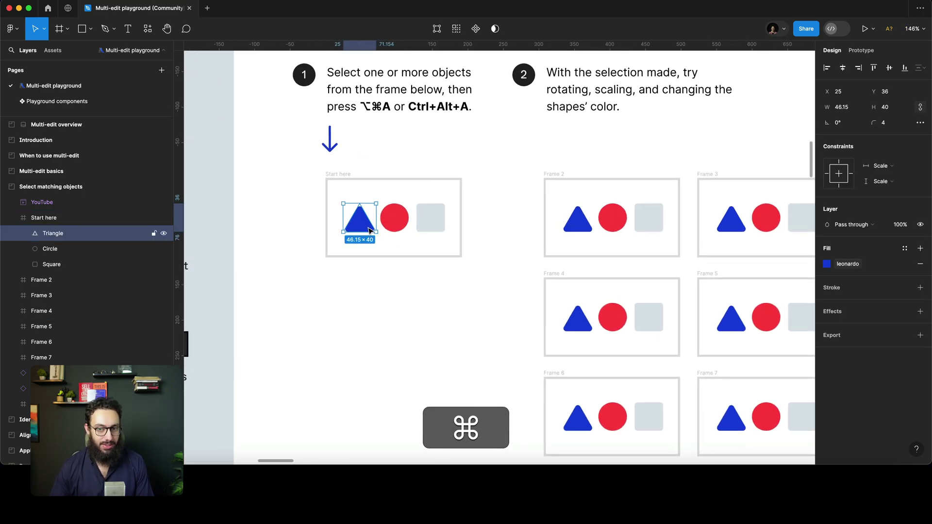
Enlarge the selected triangle proportionally from its center to about 83 × 72.
{"action": "scroll", "coordinate": [370, 230], "scroll_direction": "down", "scroll_amount": 2}
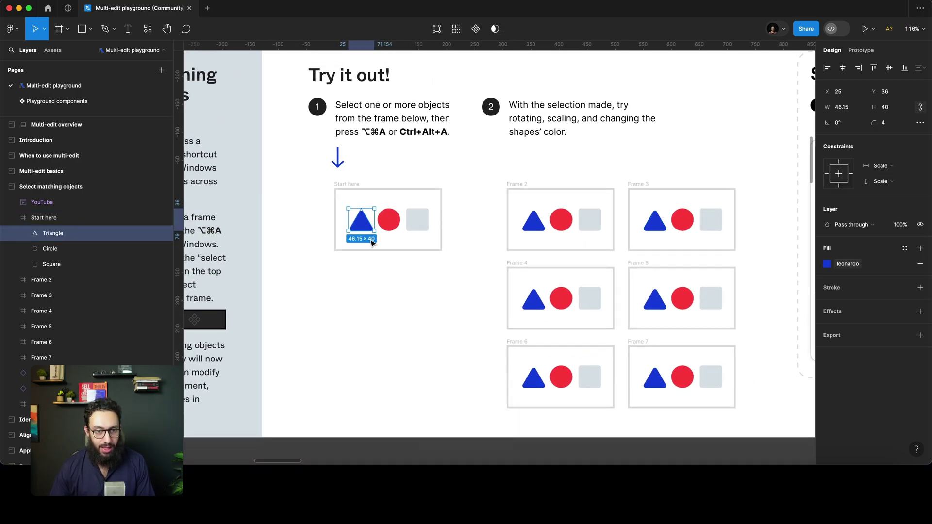
{"action": "key", "text": "alt+shift"}
{"action": "left_click_drag", "start_coordinate": [370, 200], "coordinate": [370, 200]}
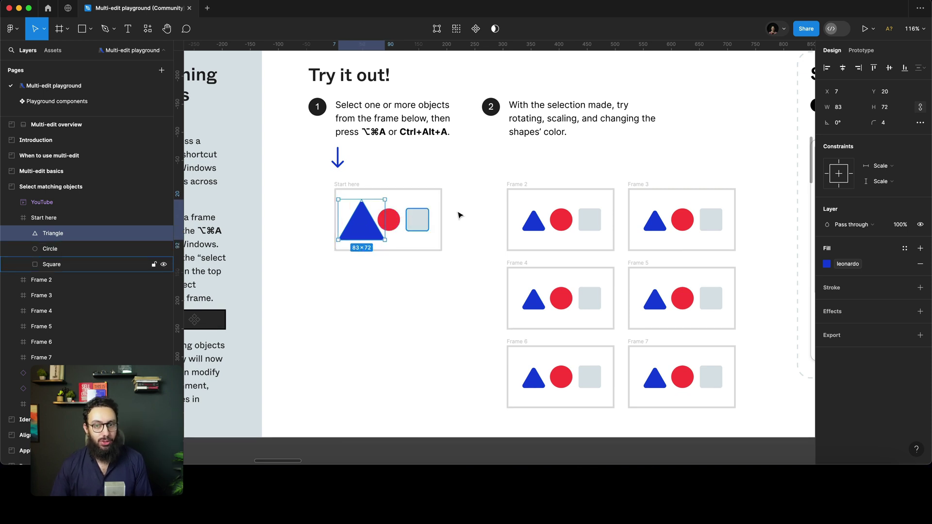
Select the blue triangles in Frames 2 to 7 together, one by one.
{"action": "left_click", "coordinate": [534, 221], "text": "super"}
{"action": "left_click", "coordinate": [655, 225], "text": "shift+super"}
{"action": "left_click", "coordinate": [654, 300], "text": "shift+super"}
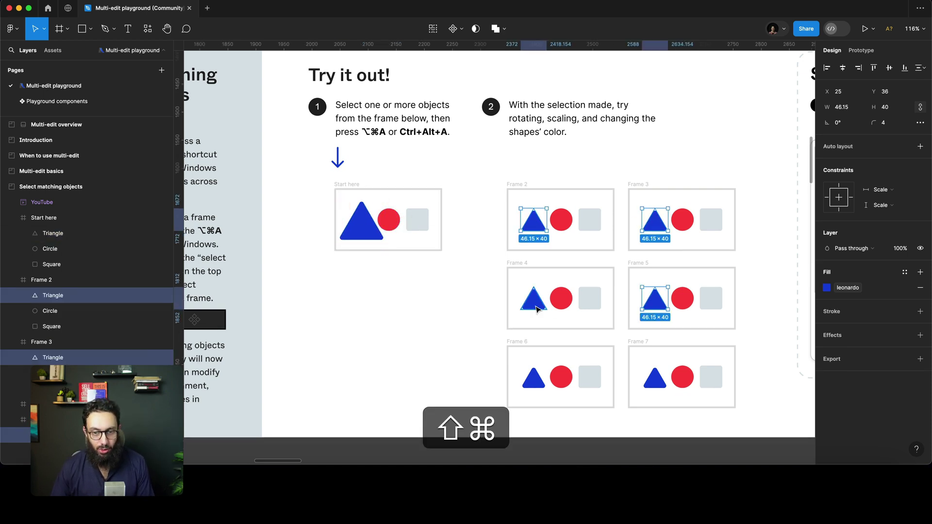
{"action": "left_click", "coordinate": [533, 300], "text": "shift+super"}
{"action": "left_click", "coordinate": [537, 380], "text": "shift+super"}
{"action": "left_click", "coordinate": [660, 385], "text": "shift+super"}
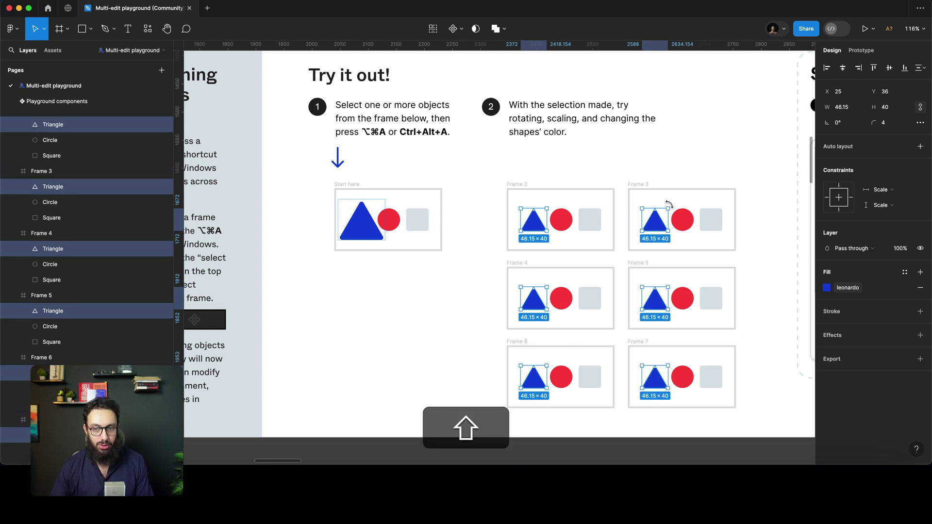
Try rotating and resizing the six selected triangles at the same time.
{"action": "left_click_drag", "start_coordinate": [670, 206], "coordinate": [600, 236]}
{"action": "key", "text": "shift+super+z"}
{"action": "left_click_drag", "start_coordinate": [661, 226], "coordinate": [665, 190]}
Undo the triangle edits and selections back to the original triangle selected in the "Start here" frame.
{"action": "key", "text": "super+z"}
{"action": "key", "text": "super+z"}
{"action": "key", "text": "super+z"}
{"action": "key", "text": "super+z"}
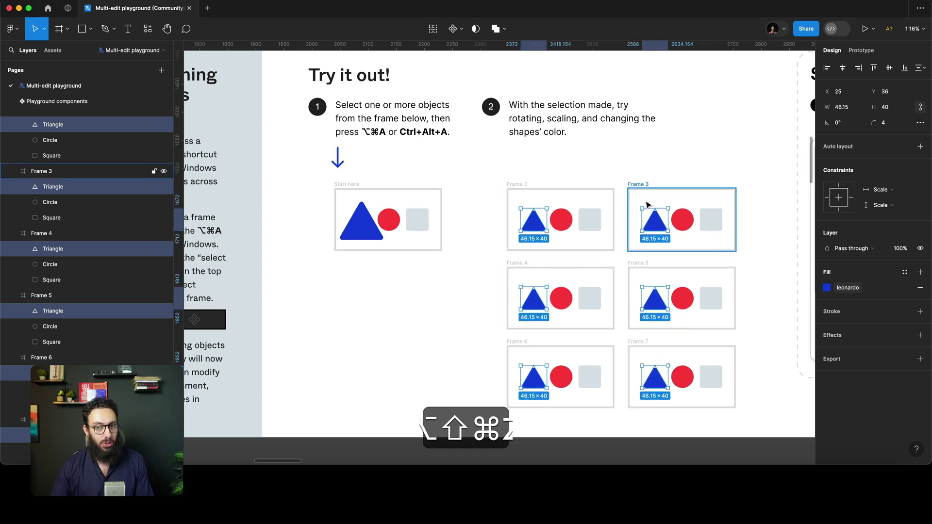
{"action": "key", "text": "super+z"}
{"action": "key", "text": "super+z"}
{"action": "key", "text": "super+z"}
{"action": "key", "text": "super+z"}
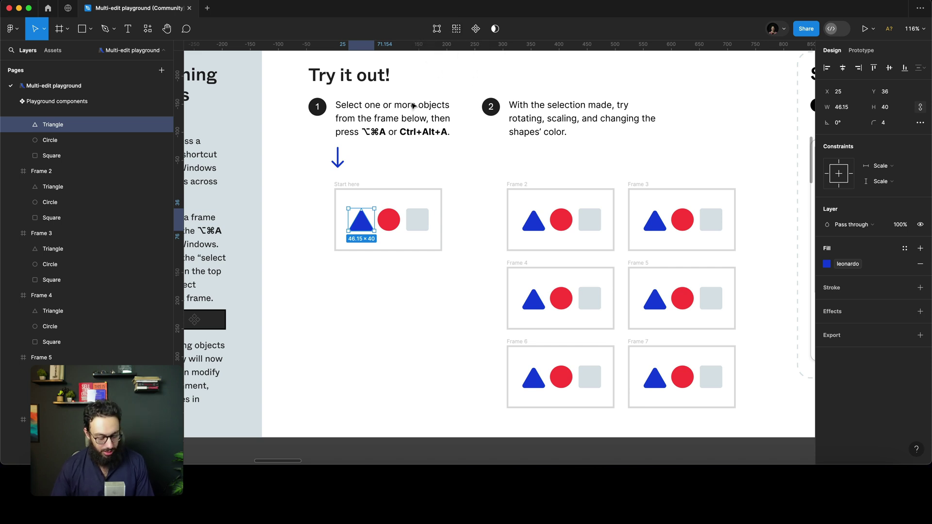
Select all triangles matching the selected one across the "Start here" frame and Frames 2 to 7.
{"action": "key", "text": "alt+super"}
{"action": "key", "text": "alt+super+a"}
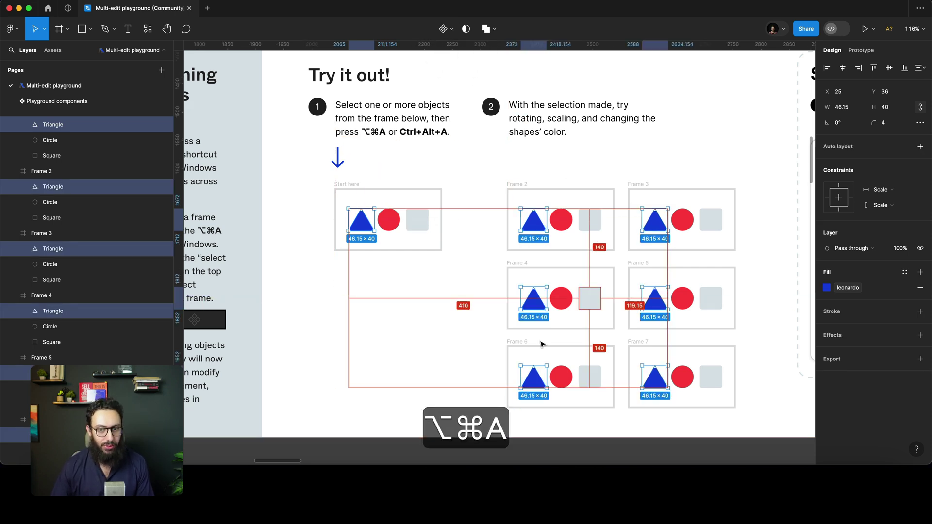
Try rotating all the matching triangles together and undo the change.
{"action": "left_click_drag", "start_coordinate": [383, 209], "coordinate": [359, 189]}
{"action": "key", "text": "super+z"}
{"action": "key", "text": "super+z"}
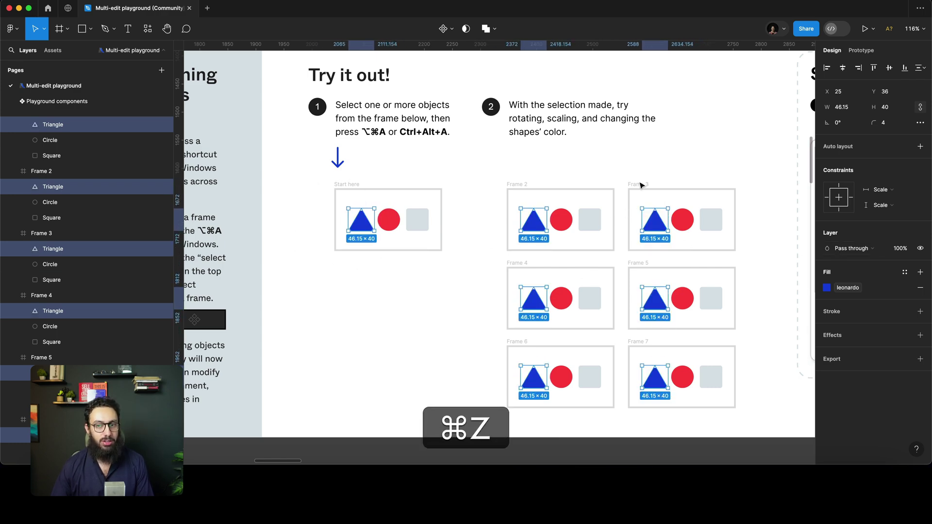
In the "Identifying matching objects" section, select the blue bar in "Start here" together with its matching bars in Frames 1 to 4.
{"action": "scroll", "coordinate": [645, 175], "scroll_direction": "down", "scroll_amount": 3}
{"action": "scroll", "coordinate": [645, 174], "scroll_direction": "right", "scroll_amount": 15}
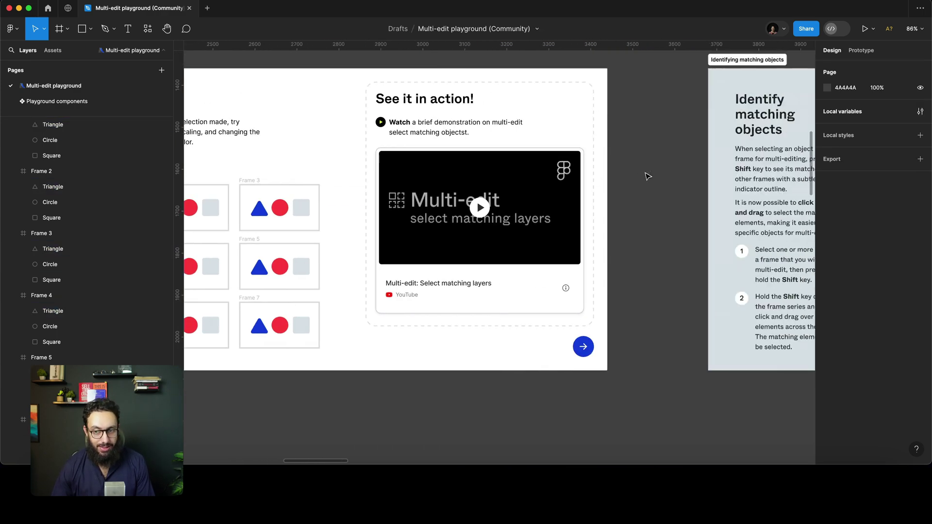
{"action": "scroll", "coordinate": [647, 175], "scroll_direction": "right", "scroll_amount": 5}
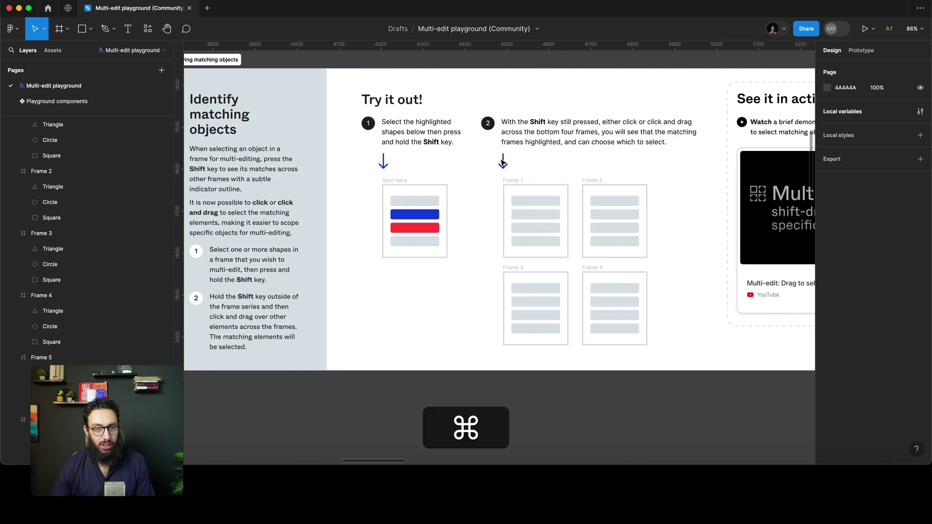
{"action": "scroll", "coordinate": [515, 156], "scroll_direction": "up", "scroll_amount": 3}
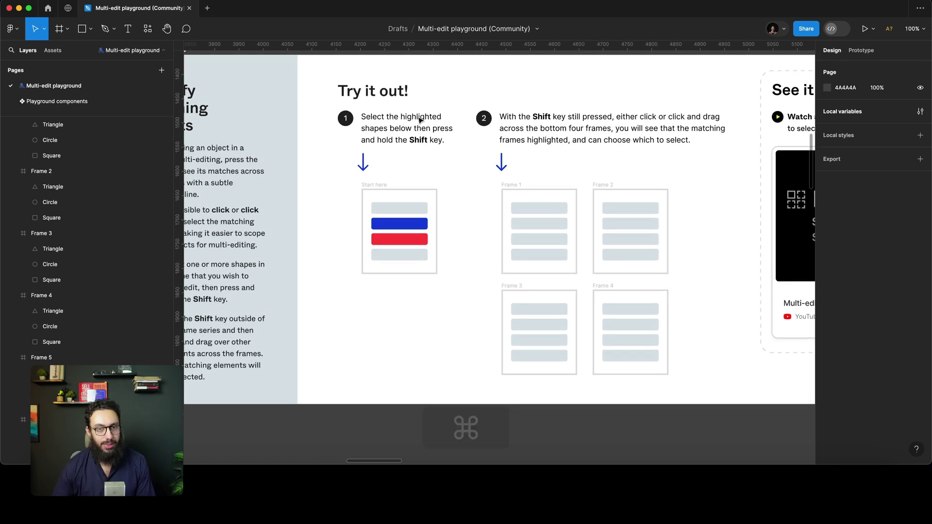
{"action": "key", "text": "super"}
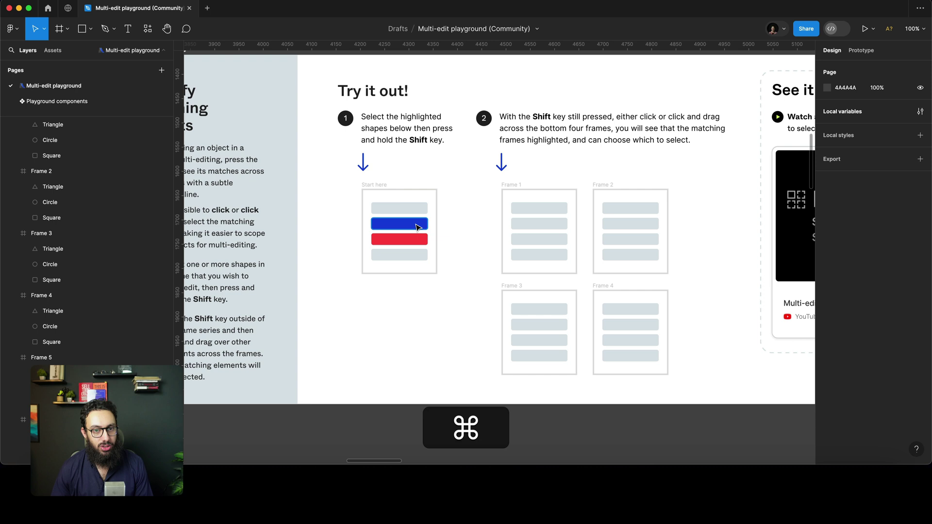
{"action": "left_click", "coordinate": [415, 228], "text": "super"}
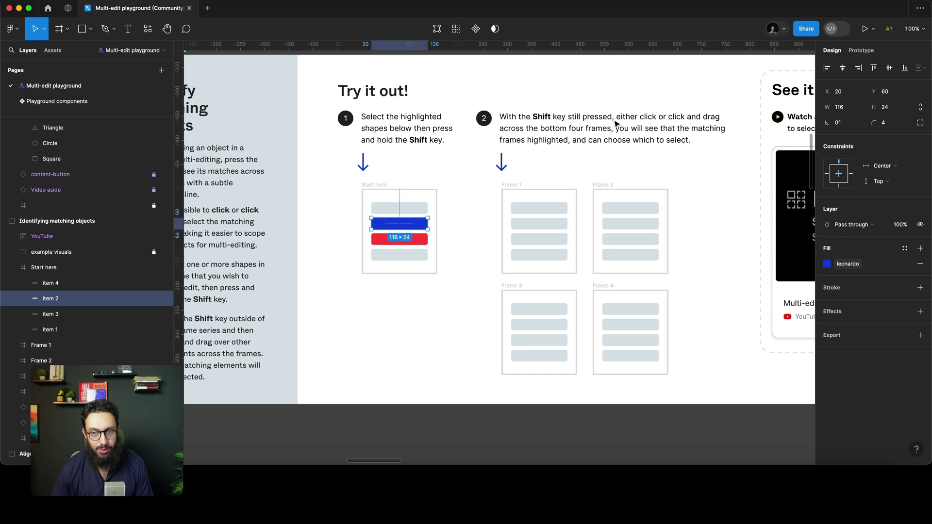
{"action": "key", "text": "shift"}
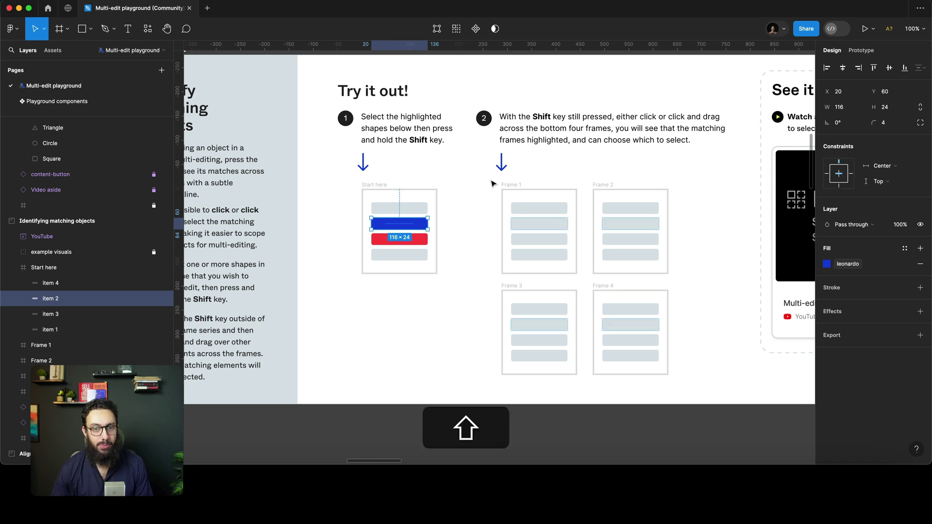
{"action": "left_click_drag", "start_coordinate": [492, 183], "coordinate": [706, 404]}
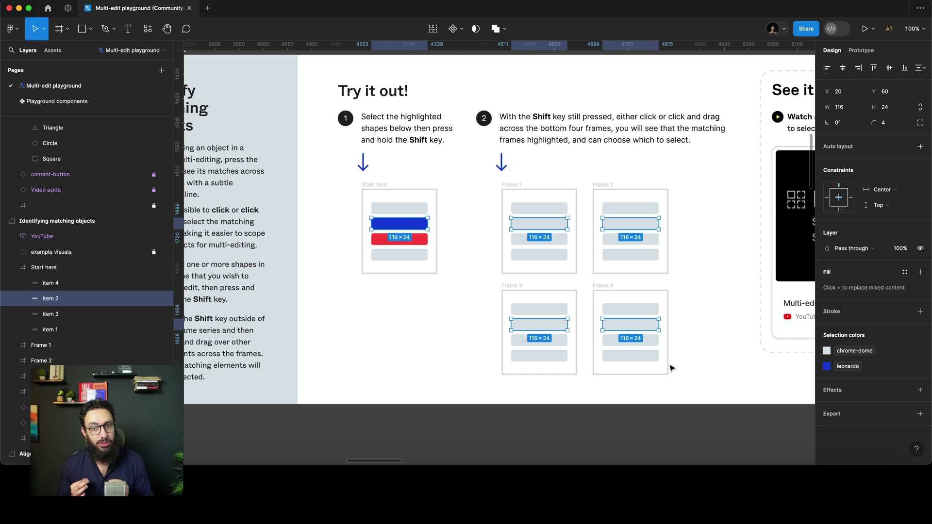
Try increasing the height of the selected matching bars from their centers and undo it.
{"action": "key", "text": "alt+shift"}
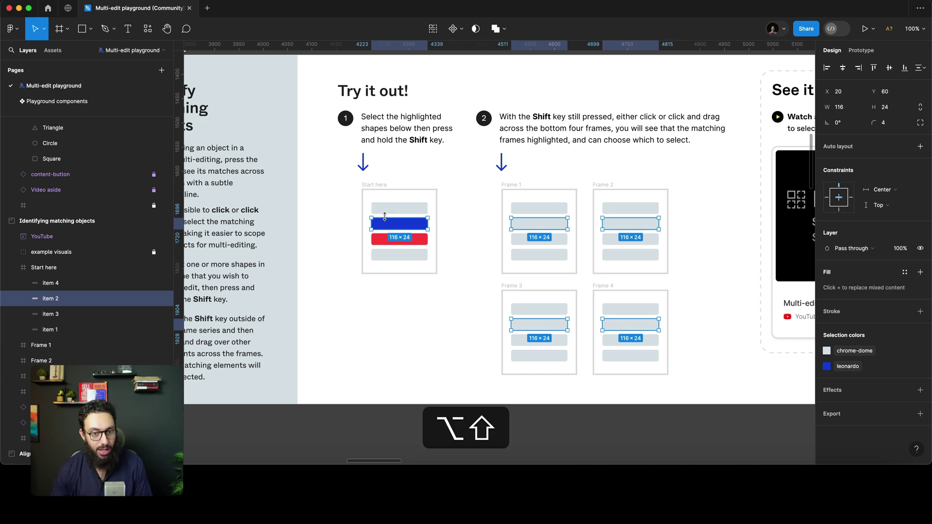
{"action": "left_click_drag", "start_coordinate": [390, 217], "coordinate": [392, 193]}
{"action": "key", "text": "super+z"}
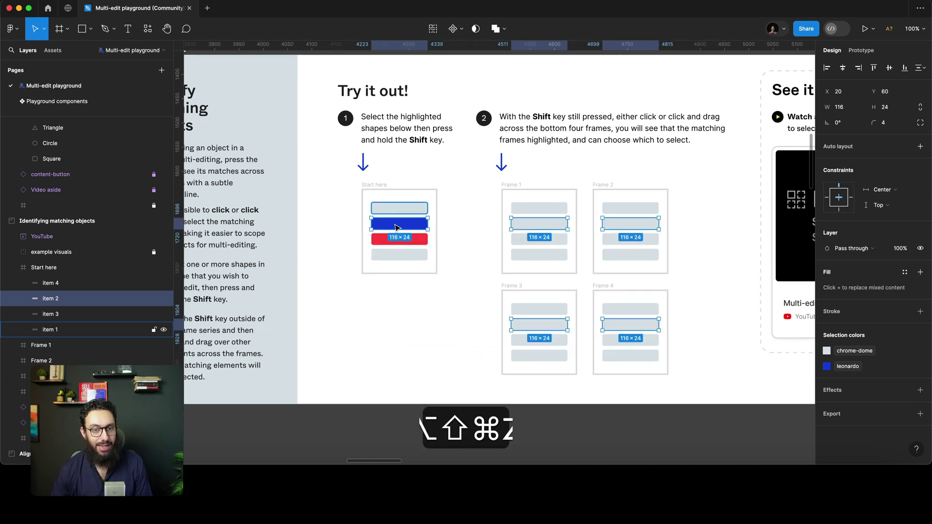
{"action": "key", "text": "super+z"}
Select the red bar in "Start here" together with its matching bars in Frames 1 to 4.
{"action": "left_click", "coordinate": [418, 241]}
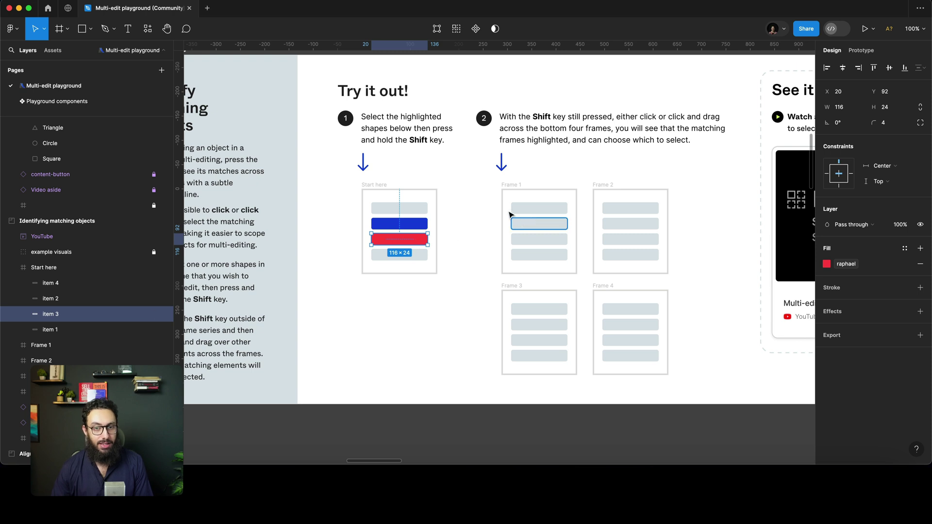
{"action": "key", "text": "shift"}
{"action": "left_click_drag", "start_coordinate": [487, 178], "coordinate": [679, 387]}
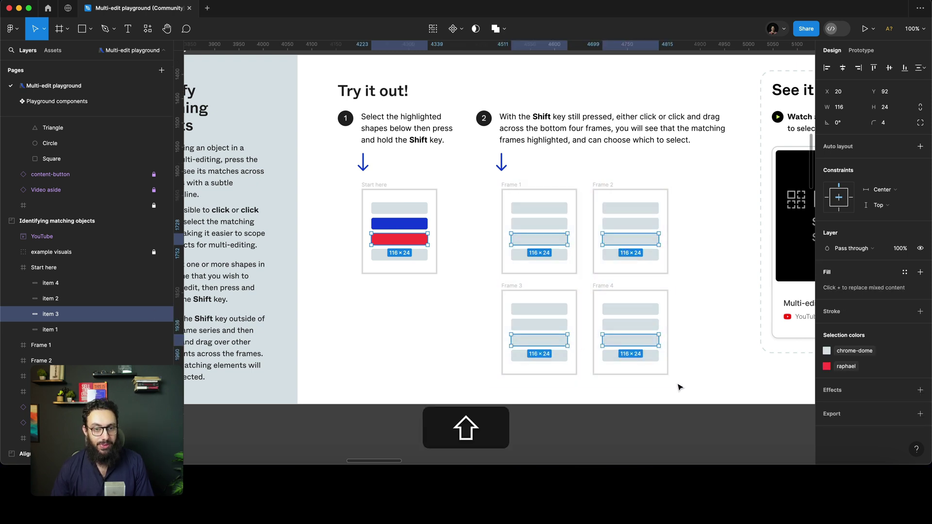
Select only the red bar again and preview its matches in Frames 1 to 4 up close.
{"action": "left_click", "coordinate": [416, 240]}
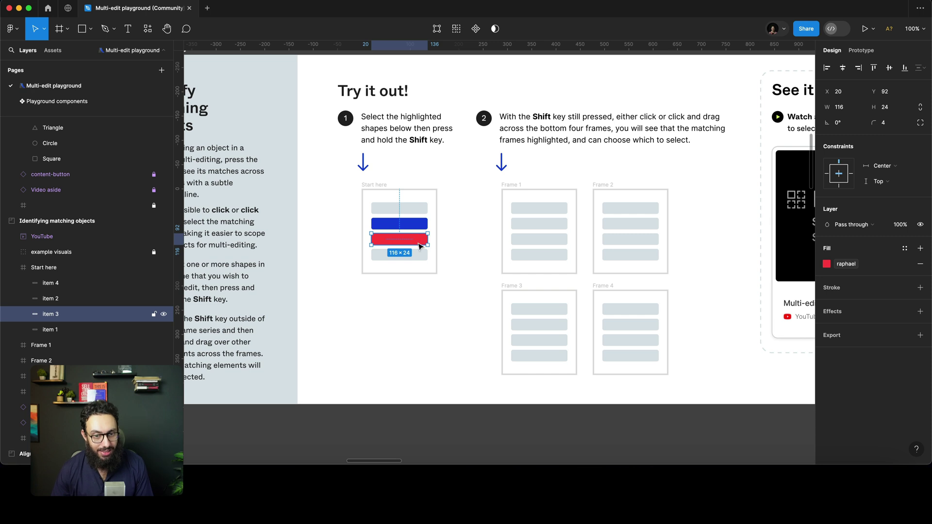
{"action": "key", "text": "shift"}
{"action": "key", "text": "shift+z"}
{"action": "left_click", "coordinate": [506, 233]}
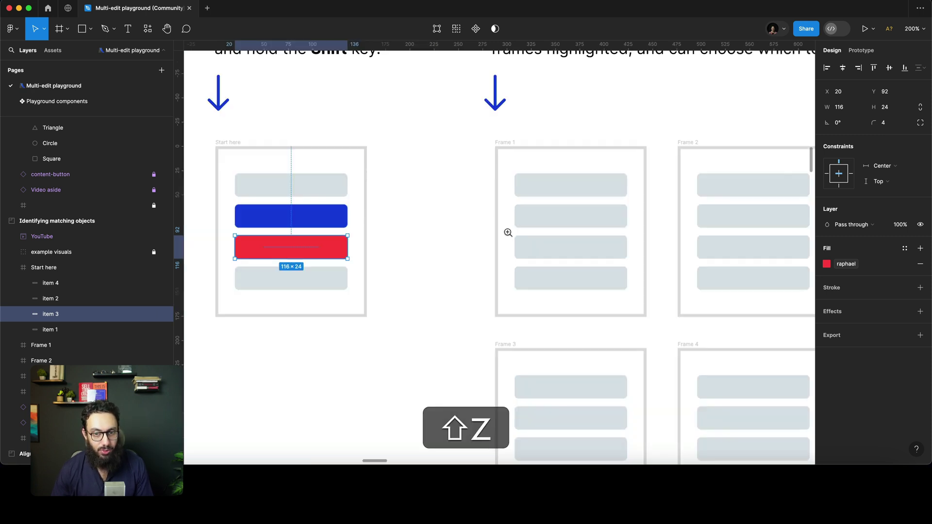
{"action": "scroll", "coordinate": [459, 254], "scroll_direction": "down", "scroll_amount": 2}
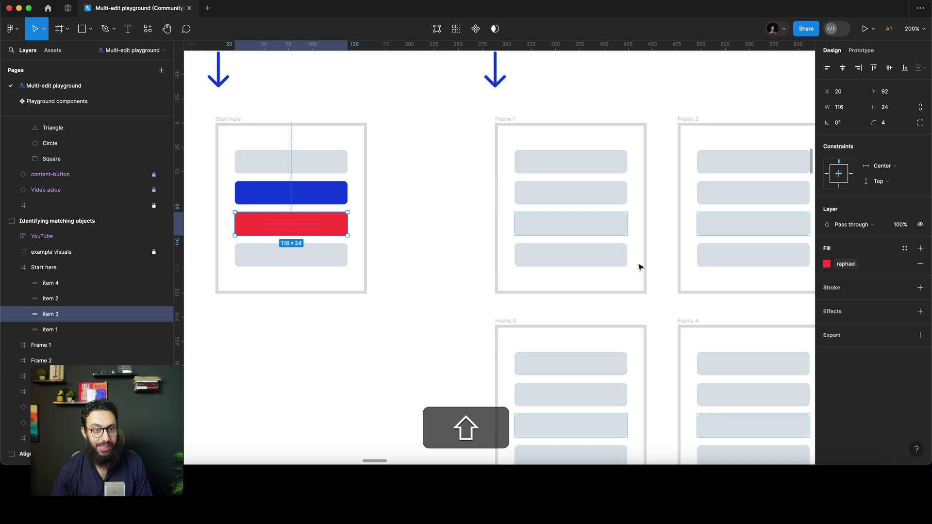
Try renaming the bottom grey bar in the "Start here" frame to "item 5" and undo the rename.
{"action": "left_click", "coordinate": [294, 256]}
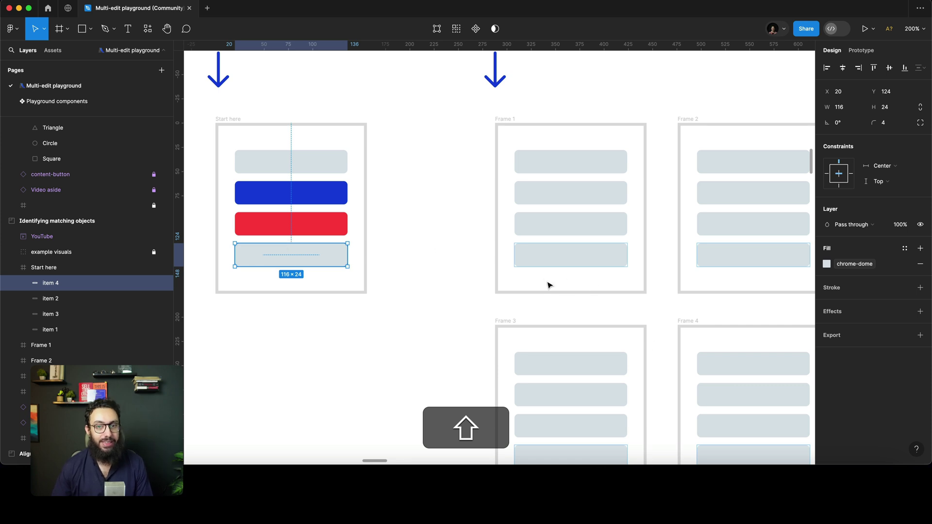
{"action": "key", "text": "shift+super+r"}
{"action": "key", "text": "super+Right"}
{"action": "key", "text": "BackSpace"}
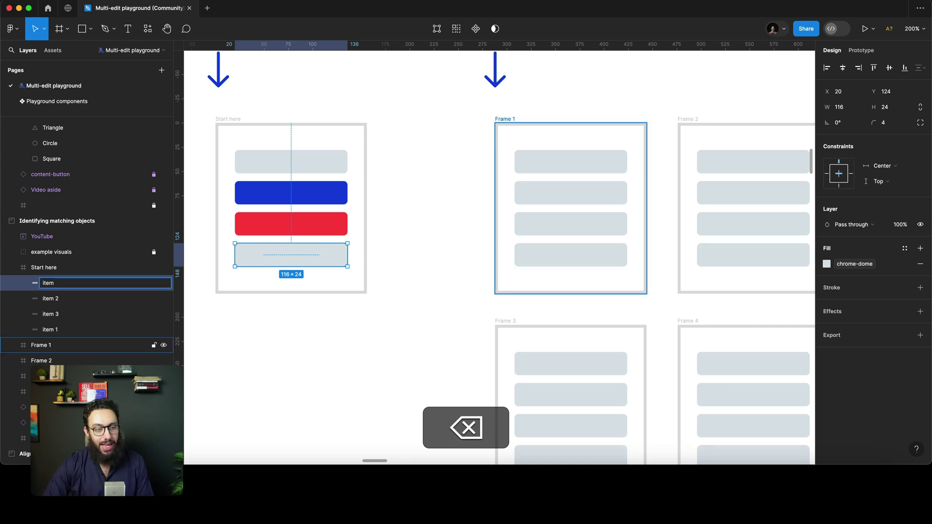
{"action": "type", "text": "5"}
{"action": "key", "text": "Return"}
{"action": "key", "text": "shift"}
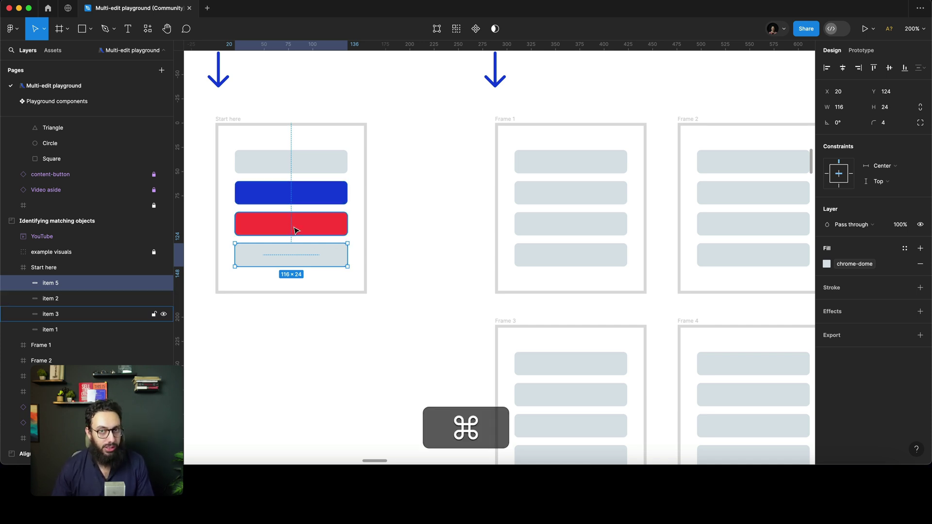
{"action": "key", "text": "super+z"}
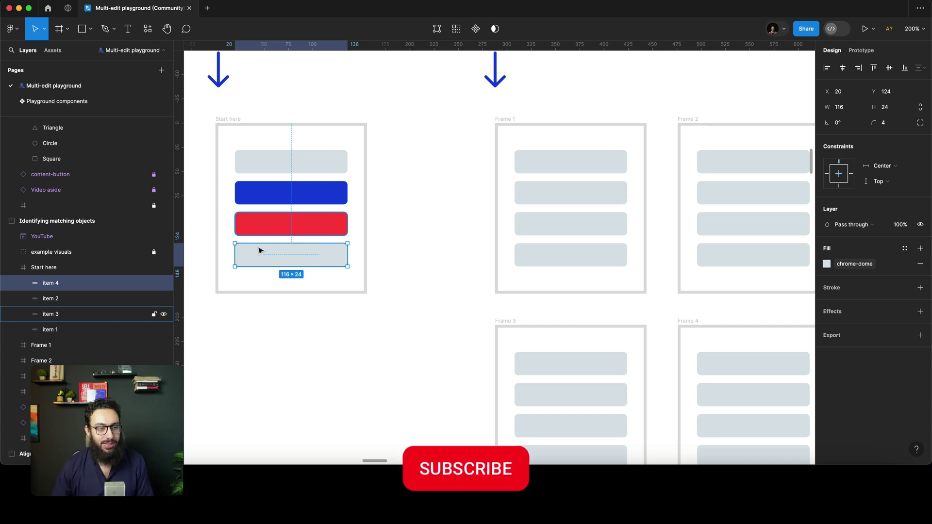
Preview the bottom grey bar's matches in Frames 1 to 4 and select the one in Frame 1.
{"action": "key", "text": "shift"}
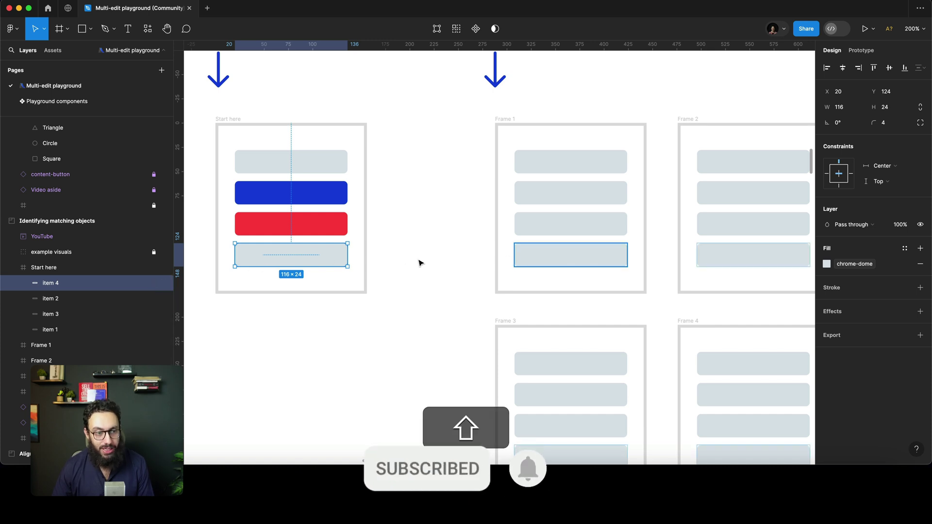
{"action": "key", "text": "alt+shift+z"}
{"action": "left_click", "coordinate": [350, 259], "text": "alt+shift"}
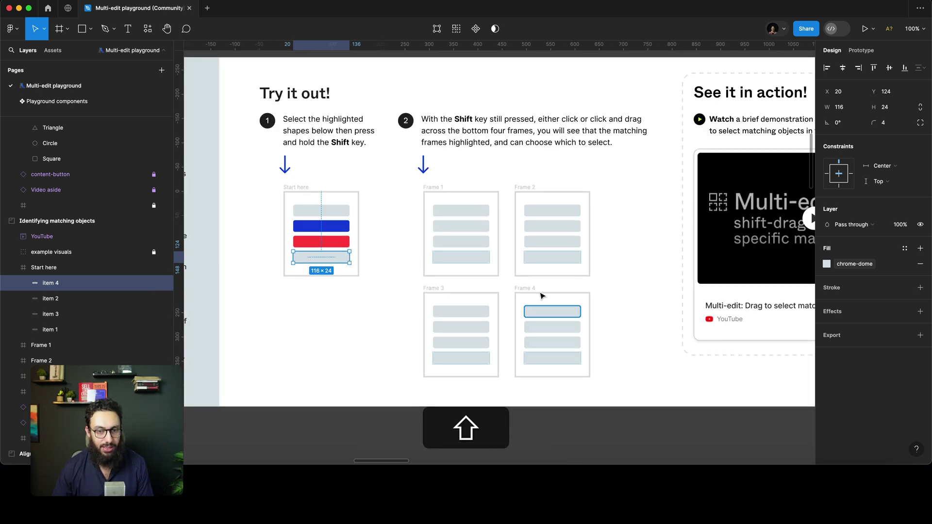
{"action": "key", "text": "shift+z"}
{"action": "left_click", "coordinate": [488, 270], "text": "shift"}
{"action": "left_click", "coordinate": [459, 252]}
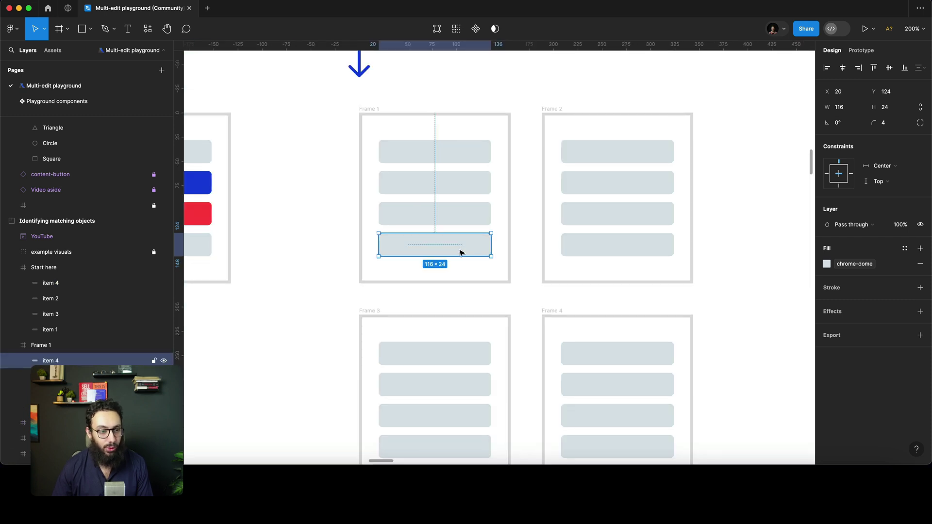
Select both diamonds in the "Start here" frame of the "Aligning objects across frames" section.
{"action": "key", "text": "alt+z"}
{"action": "left_click", "coordinate": [459, 252], "text": "alt"}
{"action": "left_click", "coordinate": [478, 252], "text": "alt"}
{"action": "scroll", "coordinate": [482, 251], "scroll_direction": "right", "scroll_amount": 10}
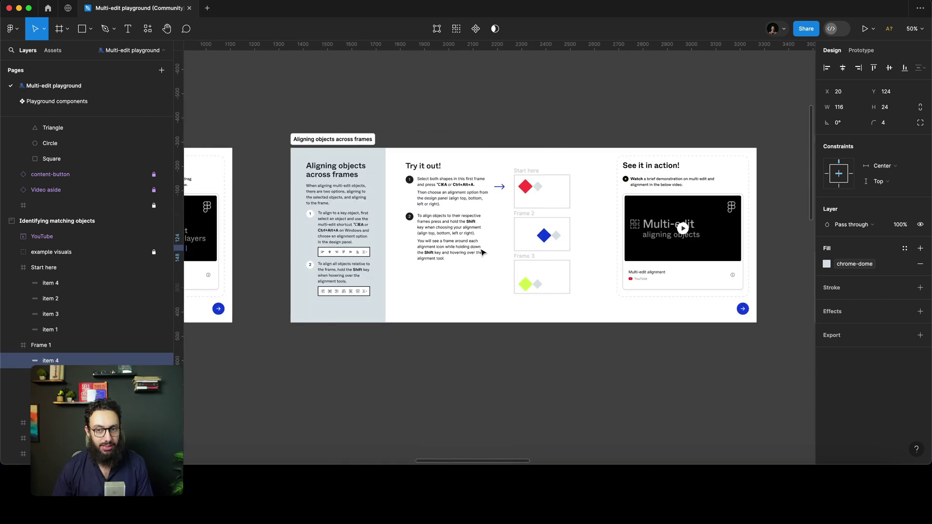
{"action": "key", "text": "z"}
{"action": "left_click", "coordinate": [512, 178]}
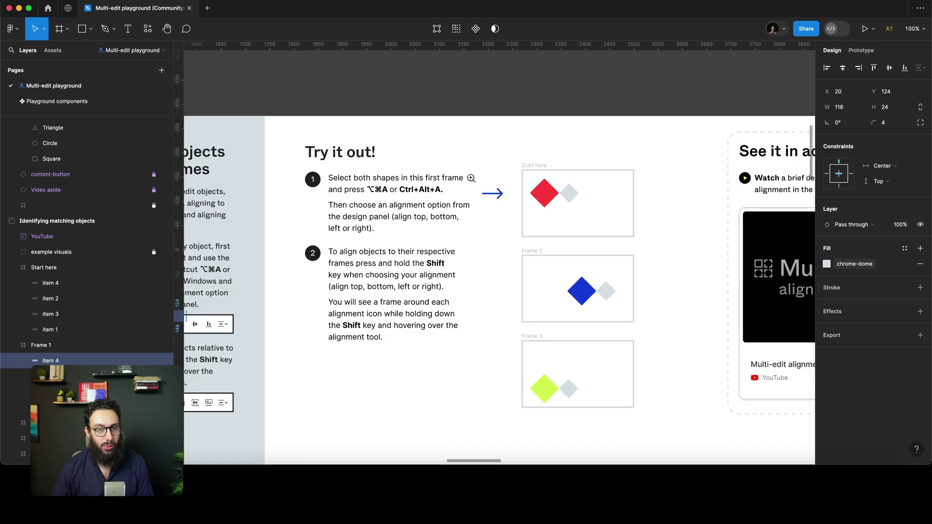
{"action": "left_click", "coordinate": [474, 180]}
{"action": "left_click", "coordinate": [474, 179], "text": "alt"}
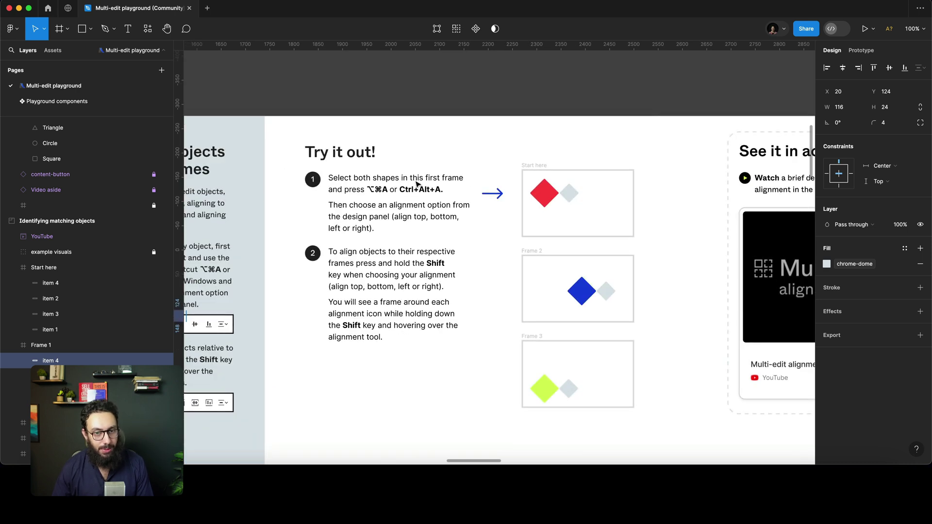
{"action": "left_click", "coordinate": [538, 190]}
{"action": "left_click", "coordinate": [572, 193], "text": "shift"}
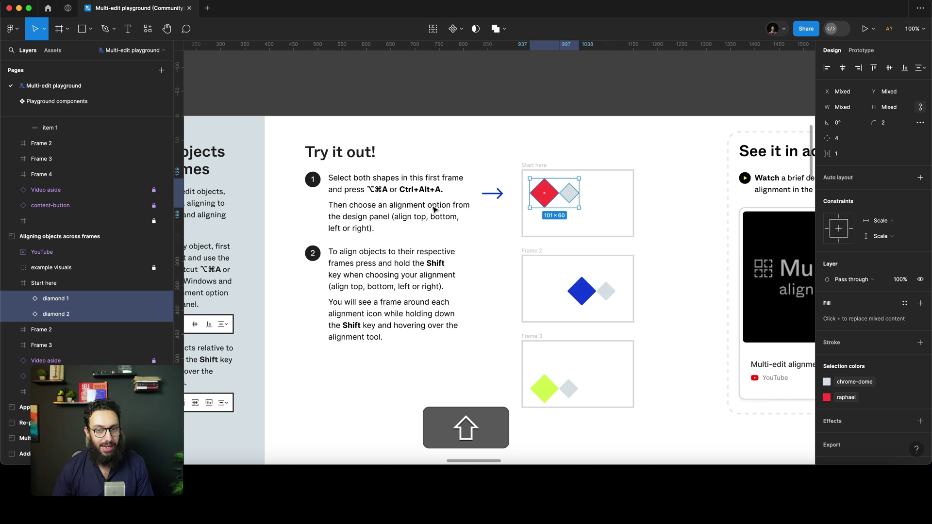
Try aligning the two diamonds' horizontal centers to each other and undo the alignment.
{"action": "left_click", "coordinate": [843, 70]}
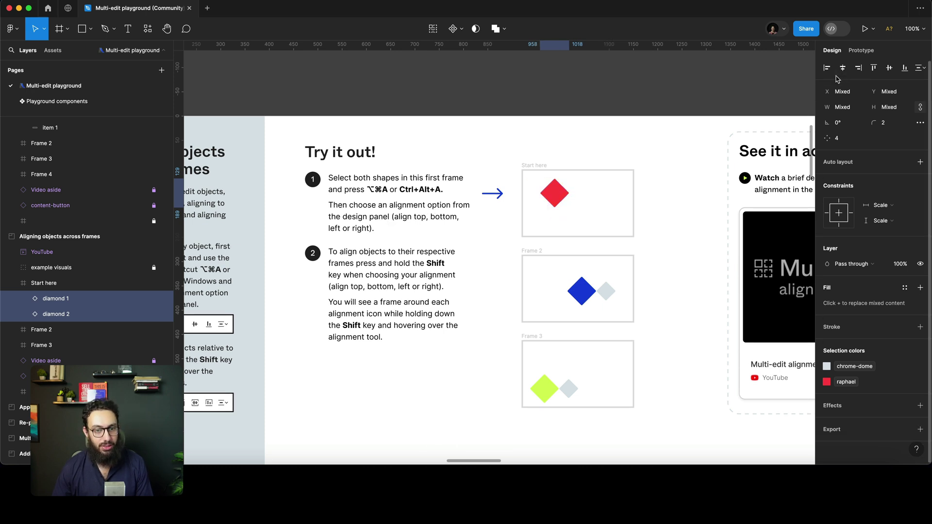
{"action": "key", "text": "super"}
{"action": "key", "text": "super+z"}
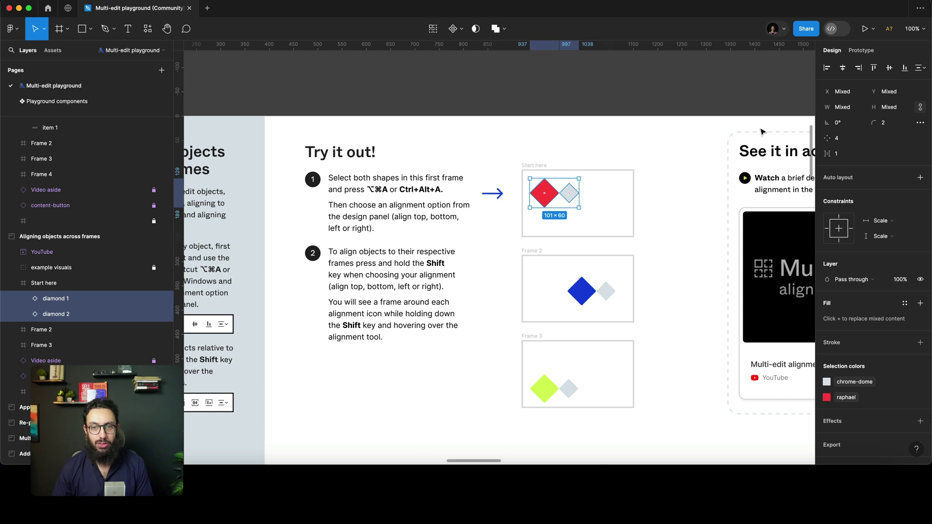
Align the diamond pair to the right and left of its frame, try its horizontal center, and undo the centering.
{"action": "key", "text": "shift"}
{"action": "left_click", "coordinate": [858, 68], "text": "shift"}
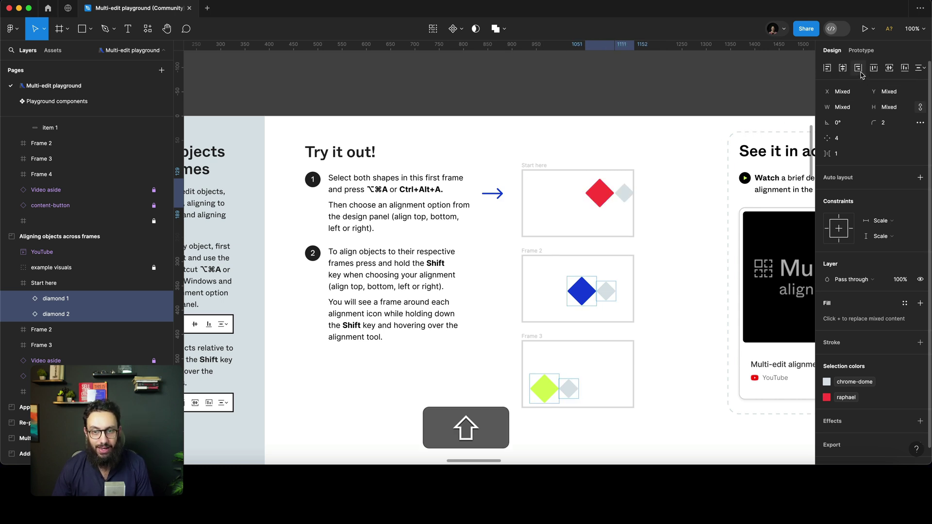
{"action": "left_click", "coordinate": [827, 68], "text": "shift"}
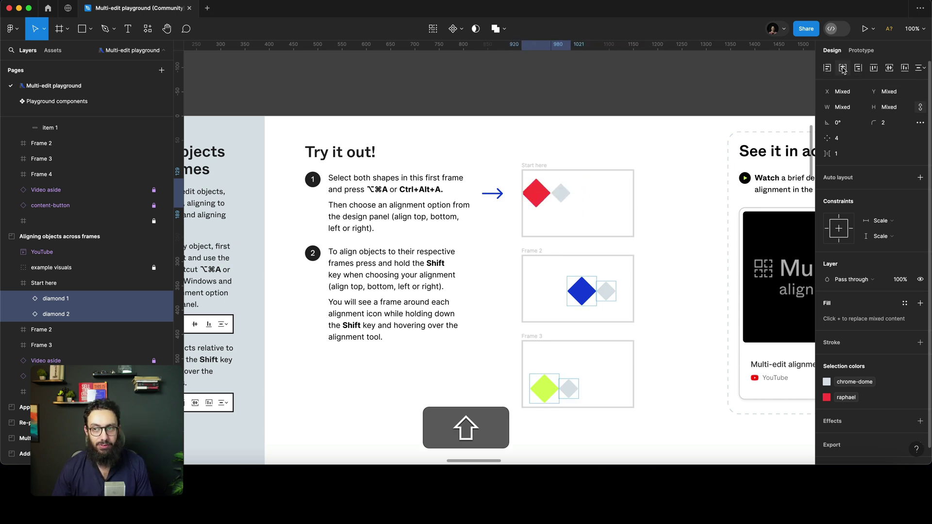
{"action": "left_click", "coordinate": [842, 68], "text": "shift"}
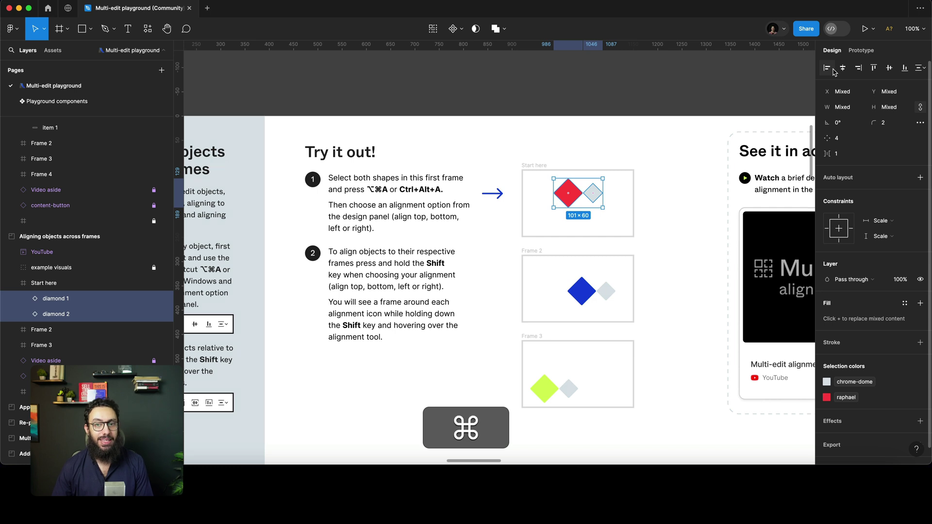
{"action": "key", "text": "super+z"}
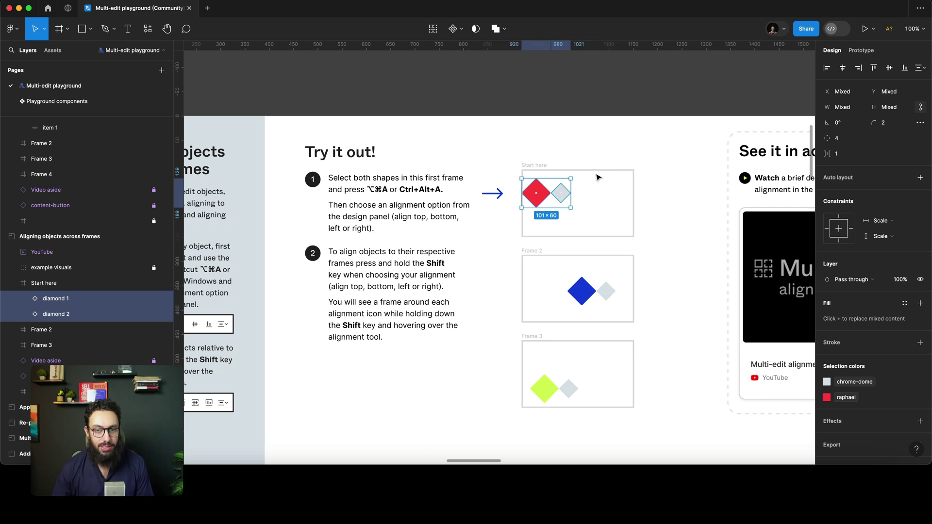
Try aligning the left edges of the two "Start here" diamonds to each other and undo it.
{"action": "key", "text": "z"}
{"action": "left_click", "coordinate": [585, 185]}
{"action": "left_click", "coordinate": [827, 68]}
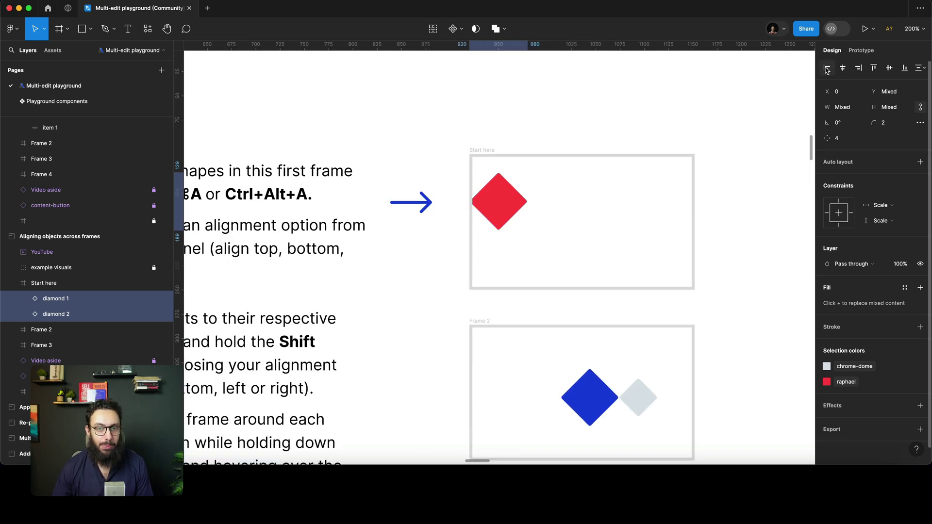
{"action": "key", "text": "super+z"}
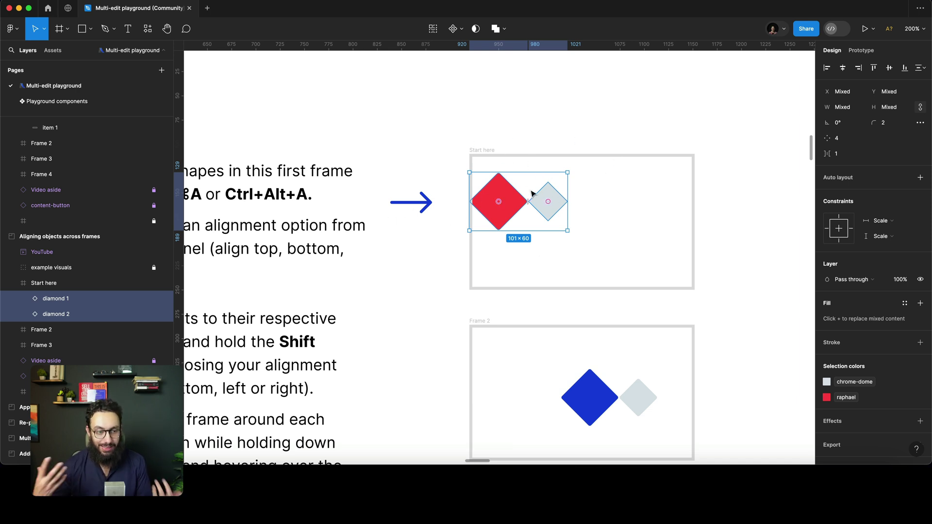
Group the two diamonds and try aligning the group to the left, top, right and bottom edges of the "Start here" frame.
{"action": "key", "text": "super+g"}
{"action": "key", "text": "alt+a"}
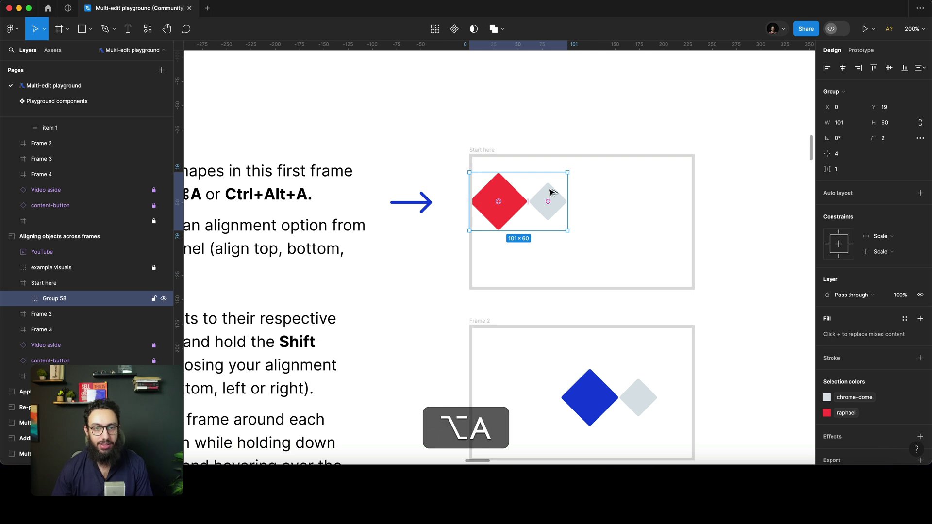
{"action": "key", "text": "alt+w"}
{"action": "key", "text": "alt+d"}
{"action": "key", "text": "alt+s"}
{"action": "key", "text": "alt+a"}
{"action": "key", "text": "alt+w"}
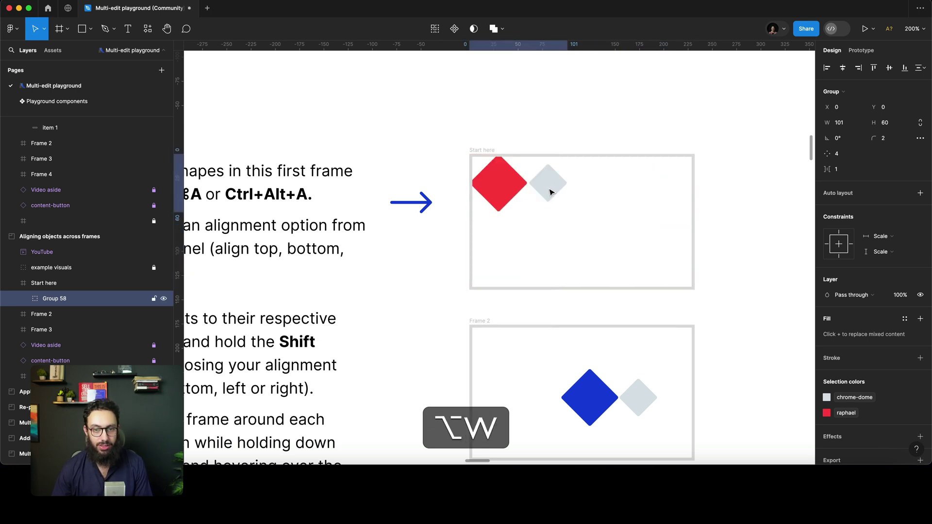
Undo the diamond group's edge alignments and the grouping itself.
{"action": "key", "text": "alt+super+z"}
{"action": "key", "text": "super+z"}
{"action": "key", "text": "super+z"}
{"action": "key", "text": "super+z"}
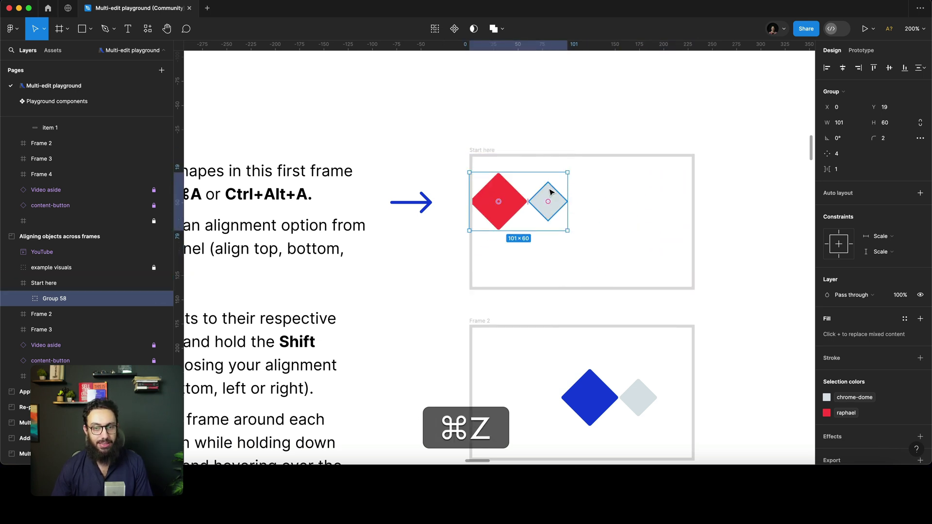
{"action": "key", "text": "super+z"}
{"action": "key", "text": "shift+super+z"}
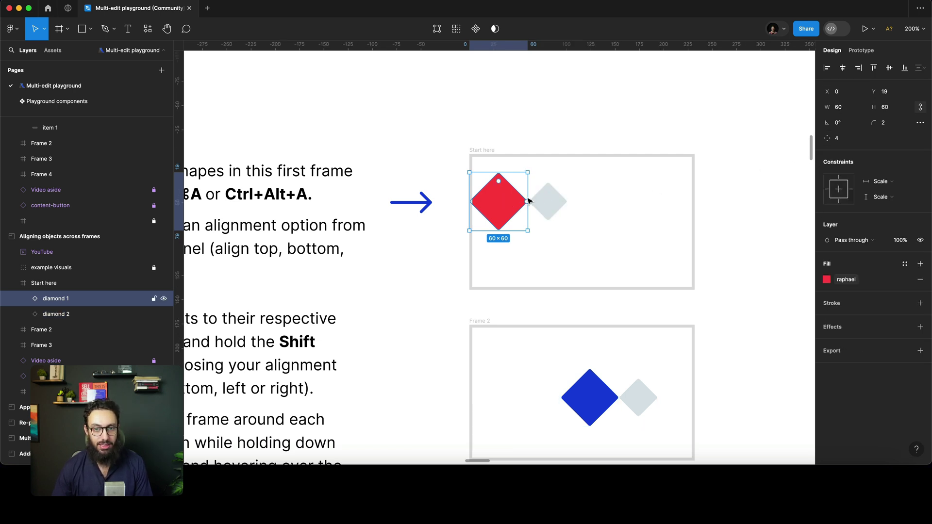
Align both "Start here" diamonds relative to their frame through several positions, ending vertically centered at the left edge.
{"action": "key", "text": "shift"}
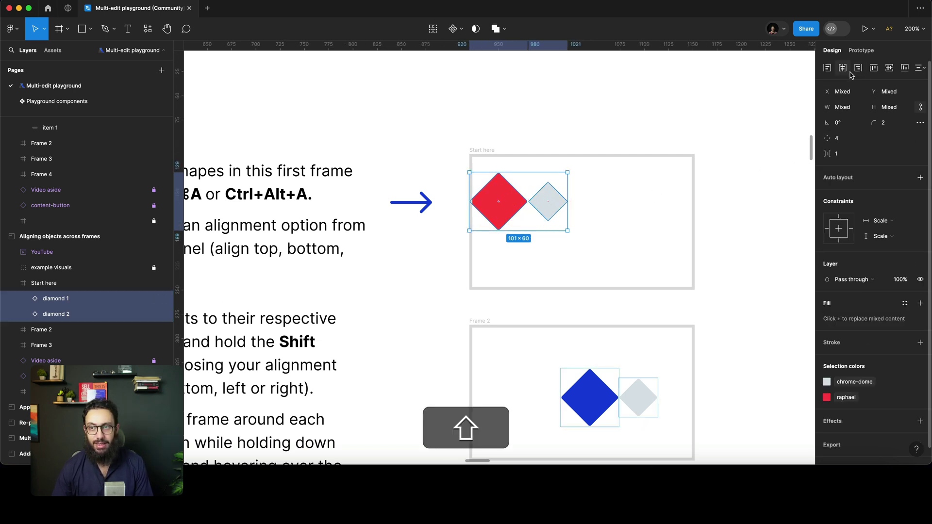
{"action": "key", "text": "shift"}
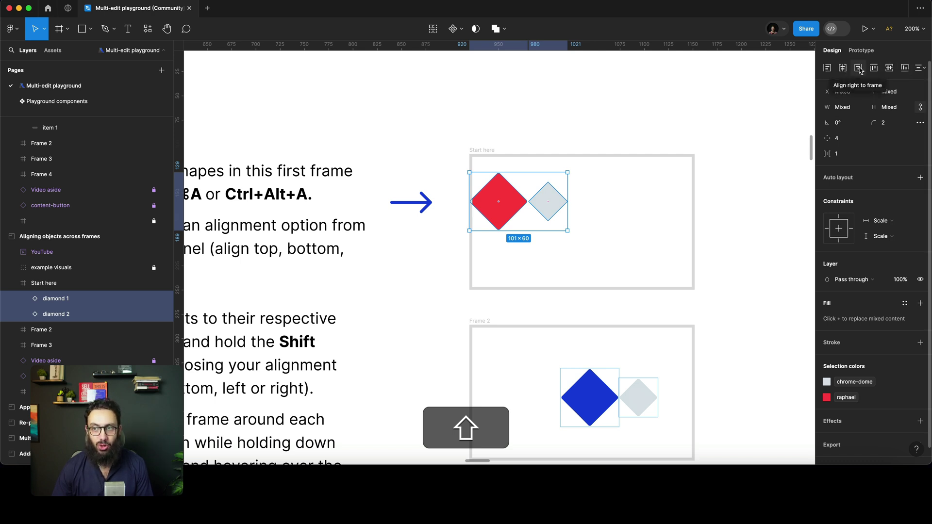
{"action": "left_click", "coordinate": [858, 68], "text": "shift"}
{"action": "left_click", "coordinate": [874, 68], "text": "shift"}
{"action": "left_click", "coordinate": [889, 67], "text": "shift"}
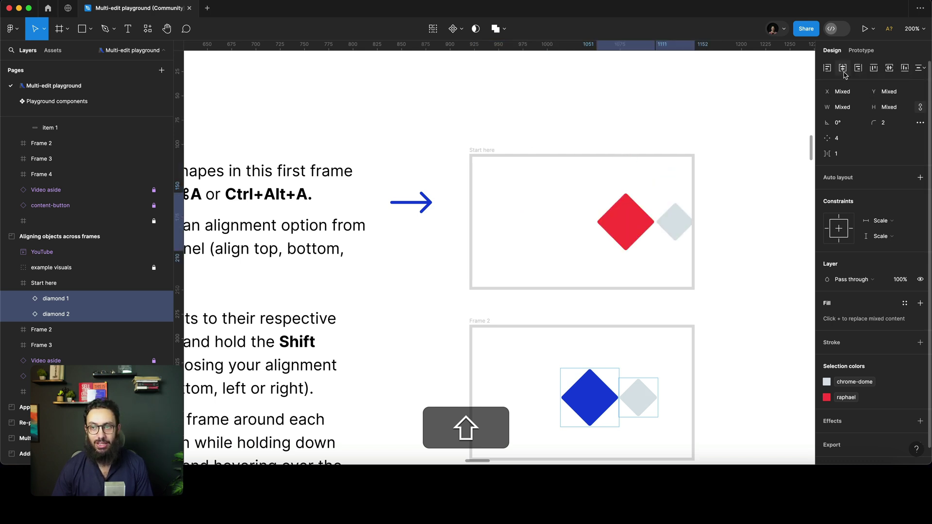
{"action": "left_click", "coordinate": [842, 68], "text": "shift"}
{"action": "left_click", "coordinate": [827, 68], "text": "shift"}
Select both diamonds in Frame 2 together with their matching diamonds in "Start here" and Frame 3.
{"action": "key", "text": "alt+shift+z"}
{"action": "left_click", "coordinate": [620, 146], "text": "alt"}
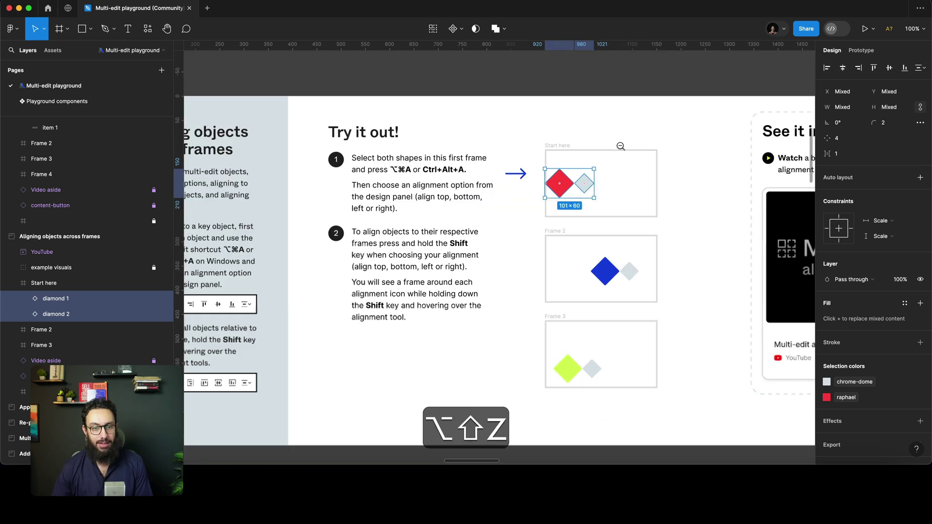
{"action": "left_click", "coordinate": [627, 272]}
{"action": "left_click", "coordinate": [606, 274], "text": "shift"}
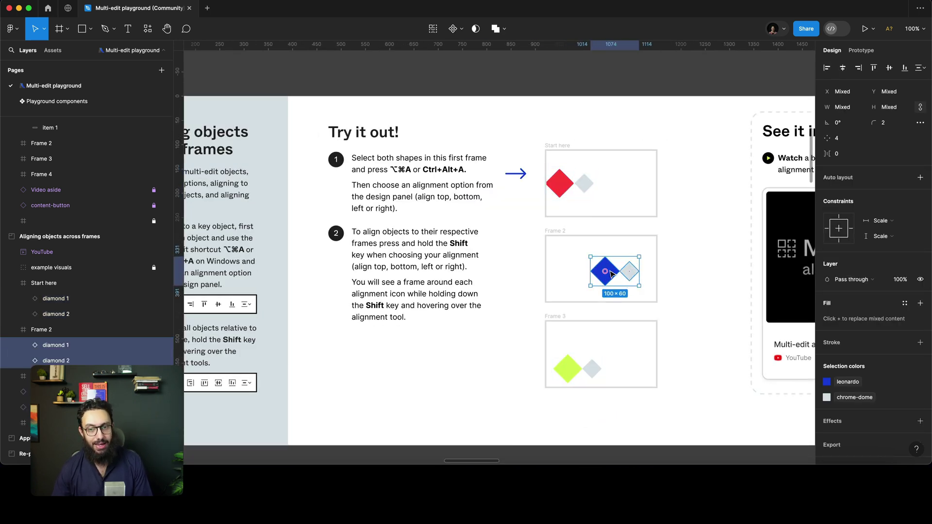
{"action": "key", "text": "alt+super+a"}
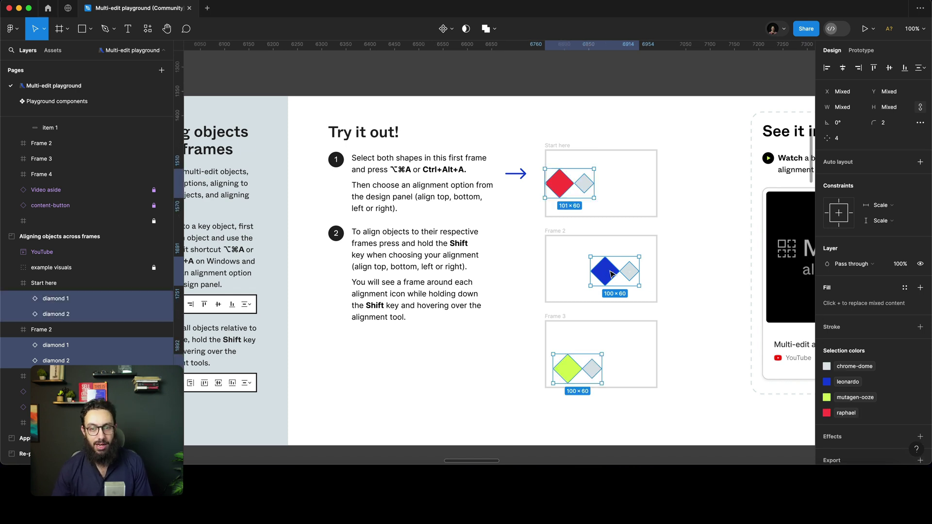
Align all selected diamonds to the left, the right, and finally the horizontal center of their respective frames.
{"action": "key", "text": "shift"}
{"action": "left_click", "coordinate": [827, 72], "text": "shift"}
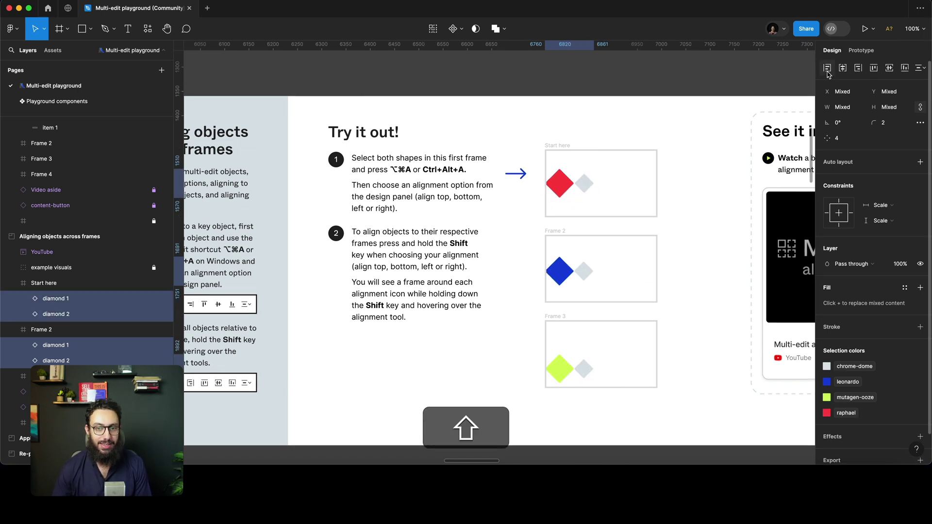
{"action": "left_click", "coordinate": [857, 68], "text": "shift"}
{"action": "left_click", "coordinate": [843, 69], "text": "shift"}
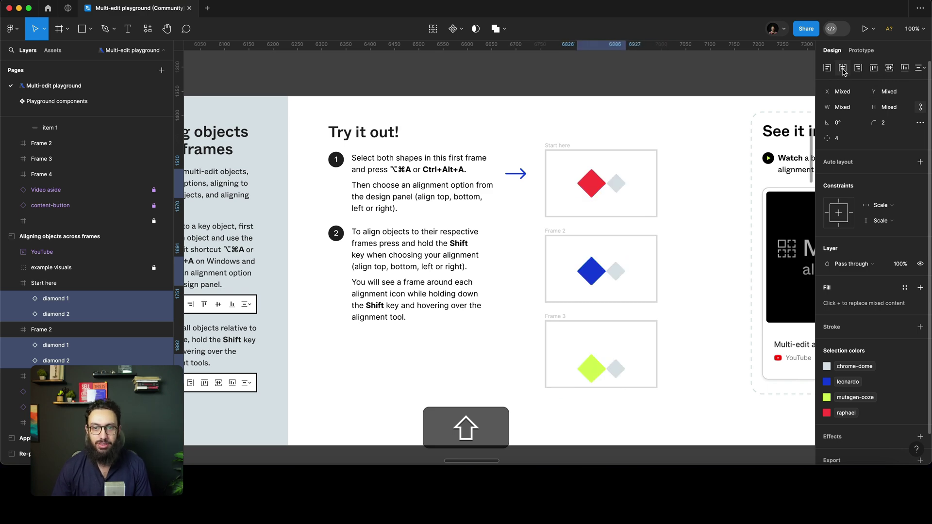
Select the blue cross in the "Start here" frame of "Applying transformations" together with its matches in Frames 2 and 3.
{"action": "key", "text": "z"}
{"action": "scroll", "coordinate": [645, 161], "scroll_direction": "down", "scroll_amount": 10}
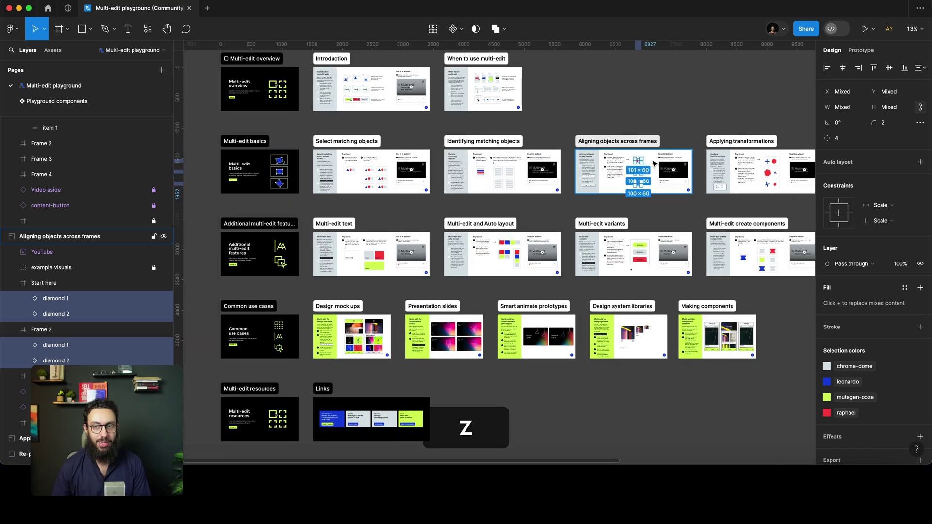
{"action": "key", "text": "z"}
{"action": "scroll", "coordinate": [479, 161], "scroll_direction": "up", "scroll_amount": 10}
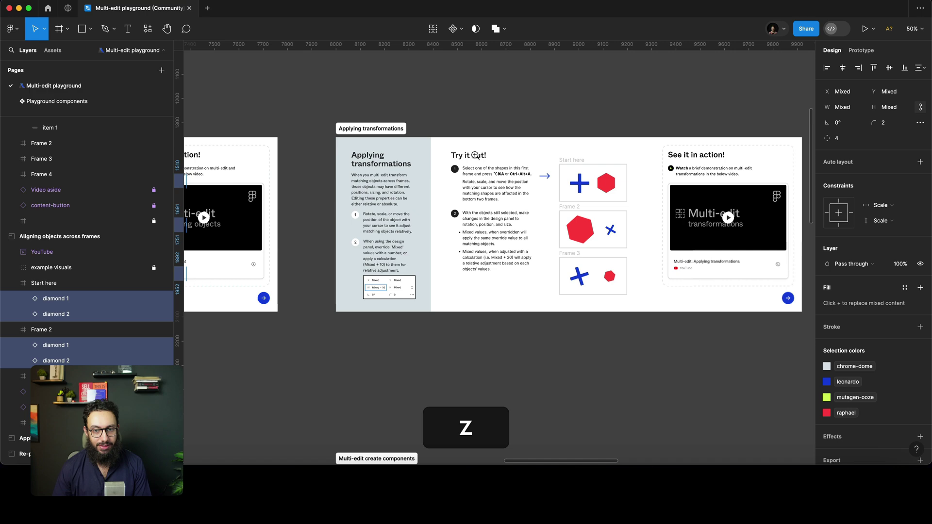
{"action": "scroll", "coordinate": [437, 183], "scroll_direction": "down", "scroll_amount": 2}
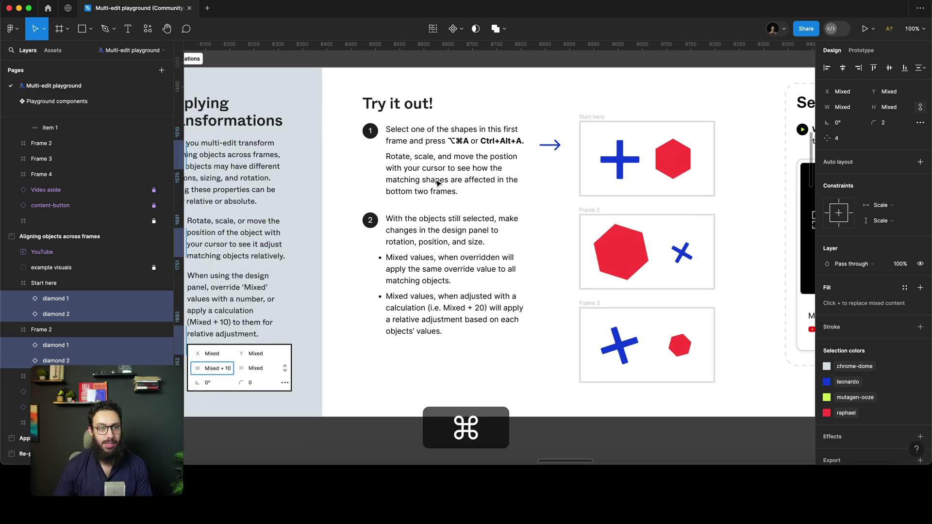
{"action": "scroll", "coordinate": [437, 183], "scroll_direction": "down", "scroll_amount": 2}
{"action": "scroll", "coordinate": [437, 183], "scroll_direction": "right", "scroll_amount": 2}
{"action": "left_click", "coordinate": [591, 165], "text": "super"}
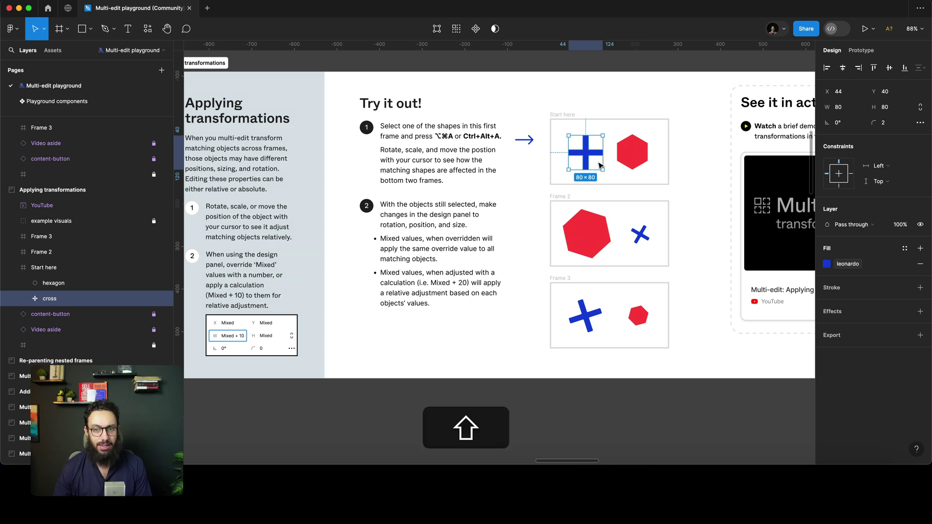
{"action": "key", "text": "alt+super+a"}
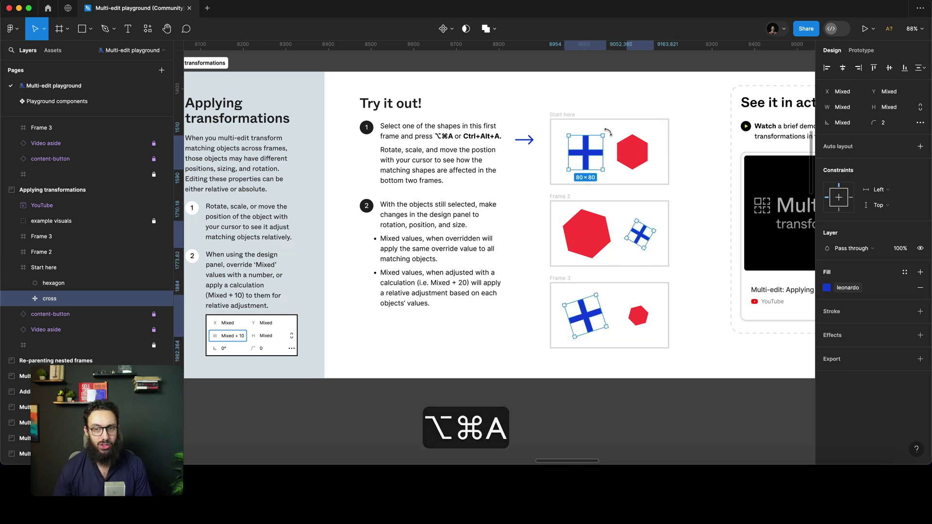
Try rotating the three matching crosses together in both directions, undoing each rotation.
{"action": "mouse_move", "coordinate": [608, 132]}
{"action": "left_mouse_down"}
{"action": "mouse_move", "coordinate": [621, 139]}
{"action": "mouse_move", "coordinate": [612, 142]}
{"action": "left_mouse_up"}
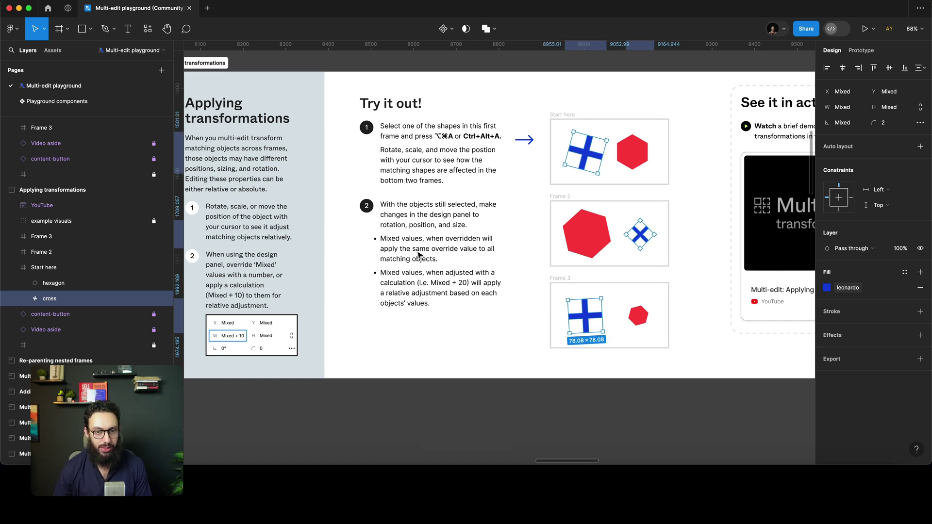
{"action": "key", "text": "super+z"}
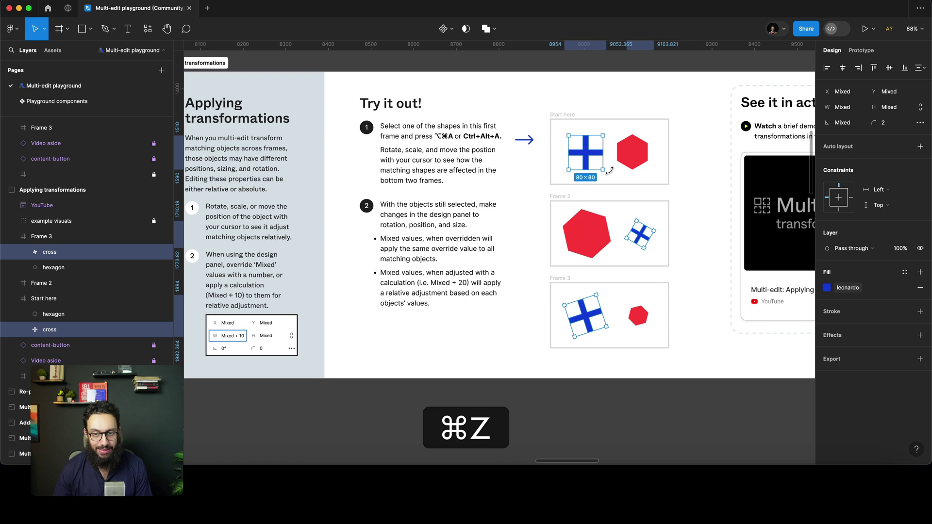
{"action": "key", "text": "shift"}
{"action": "left_click_drag", "start_coordinate": [604, 176], "coordinate": [610, 194]}
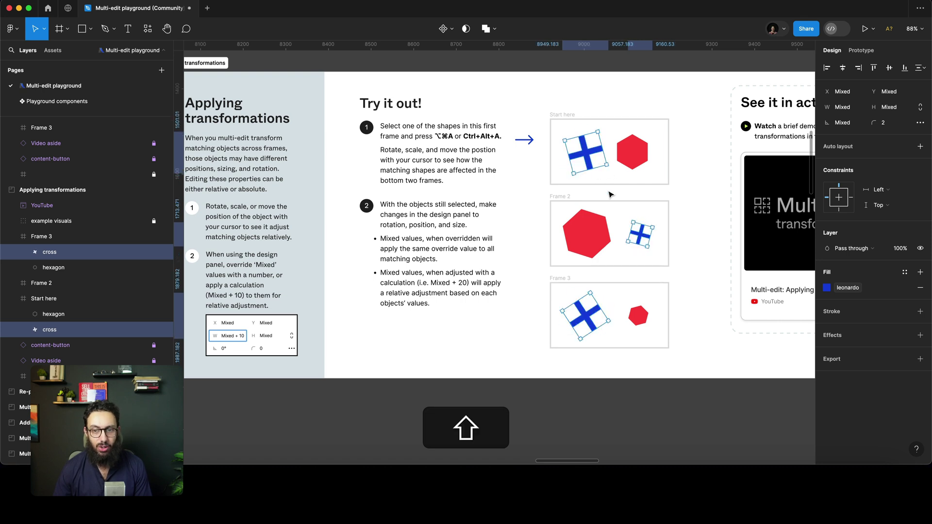
{"action": "key", "text": "super+z"}
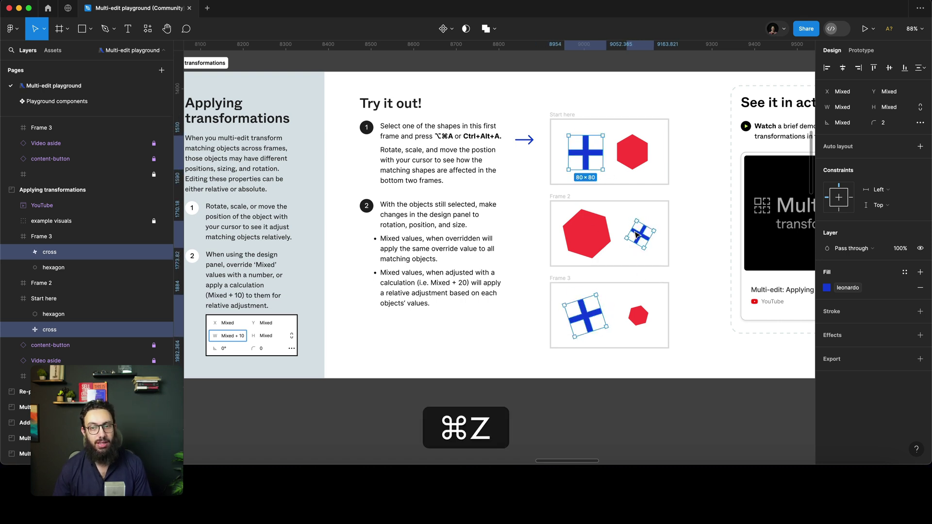
Select the red hexagon in the "Start here" frame of "Applying transformations" together with its matches in Frames 2 and 3.
{"action": "left_click", "coordinate": [629, 161]}
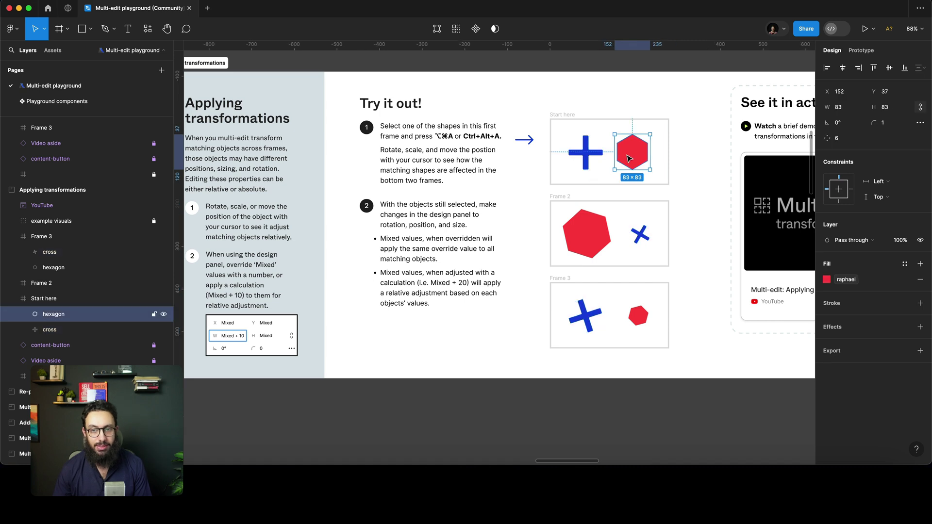
{"action": "key", "text": "shift"}
{"action": "key", "text": "alt+super+a"}
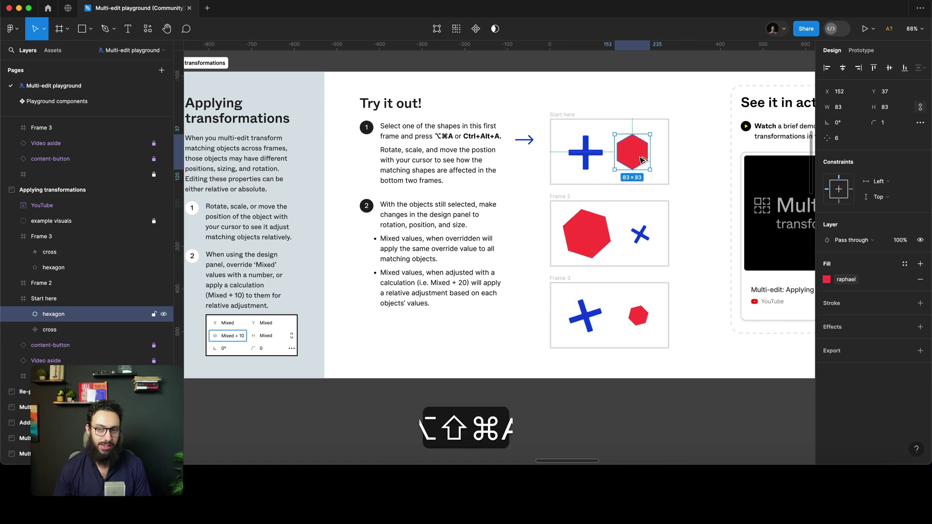
{"action": "key", "text": "shift"}
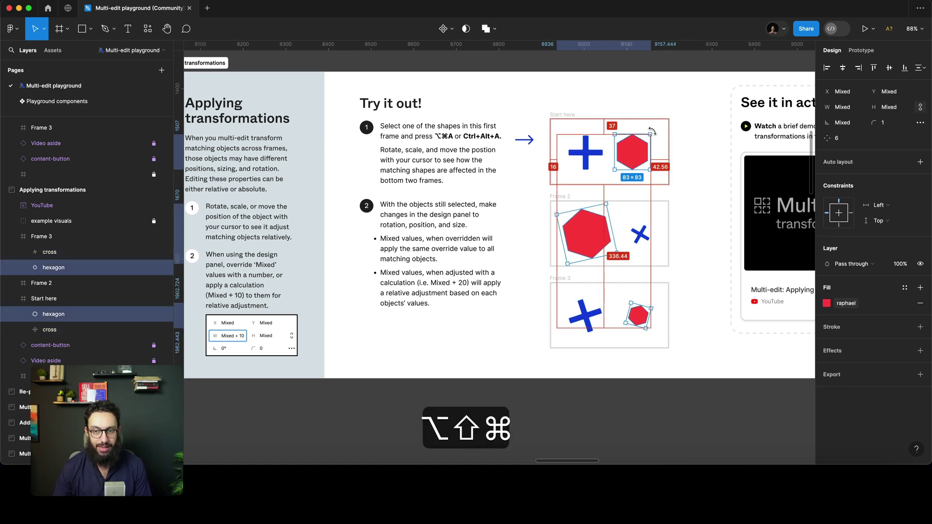
Try enlarging the matching hexagons together from their centres, bringing the "Start here" hexagon to 121 × 121, and undo the resize.
{"action": "left_click_drag", "start_coordinate": [651, 134], "coordinate": [658, 131]}
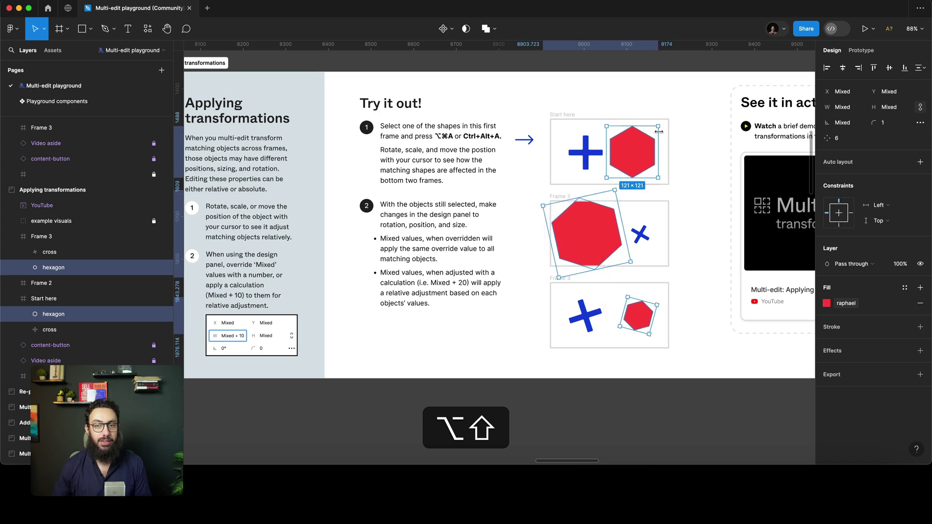
{"action": "key", "text": "super+z"}
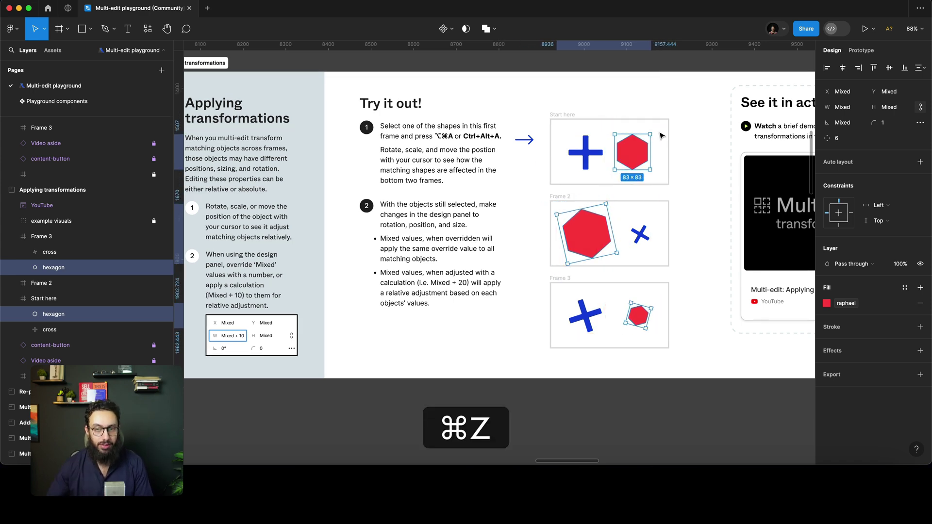
{"action": "key", "text": "alt+super+z"}
Select the three blue rectangles in the "Start here" frame of "Re-parenting nested frames" plus the three matching black rectangles in Frames 2 and 3.
{"action": "scroll", "coordinate": [659, 131], "scroll_direction": "down", "scroll_amount": 5}
{"action": "key", "text": "z"}
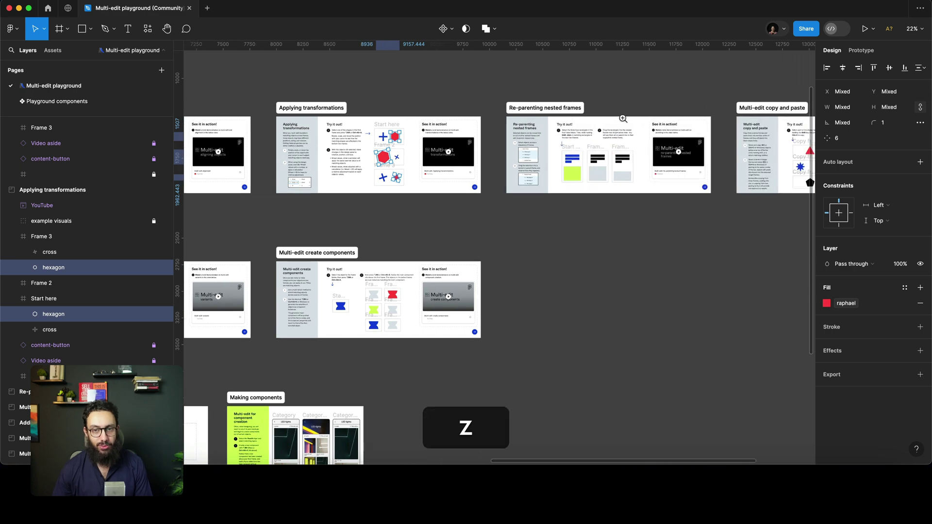
{"action": "left_click", "coordinate": [620, 118]}
{"action": "scroll", "coordinate": [608, 137], "scroll_direction": "left", "scroll_amount": 3}
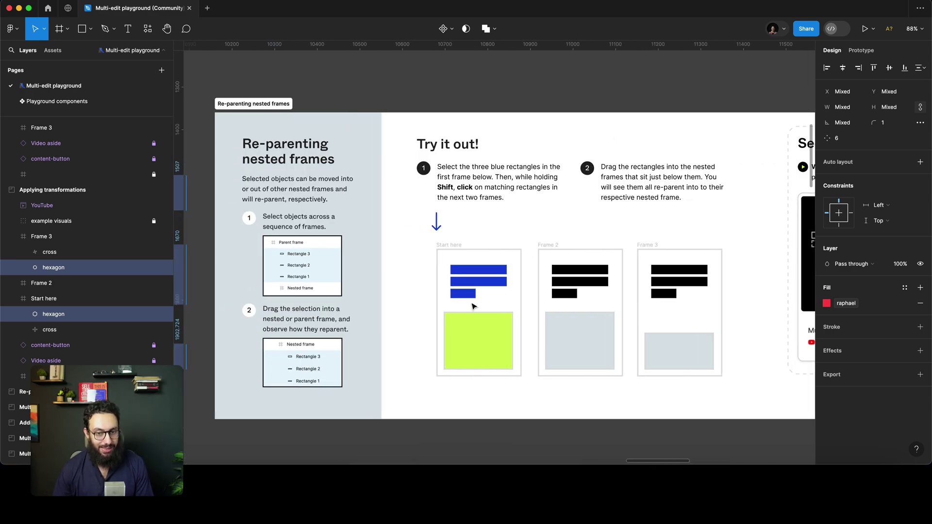
{"action": "left_click", "coordinate": [466, 294]}
{"action": "left_click", "coordinate": [477, 281], "text": "shift"}
{"action": "left_click", "coordinate": [479, 269], "text": "shift"}
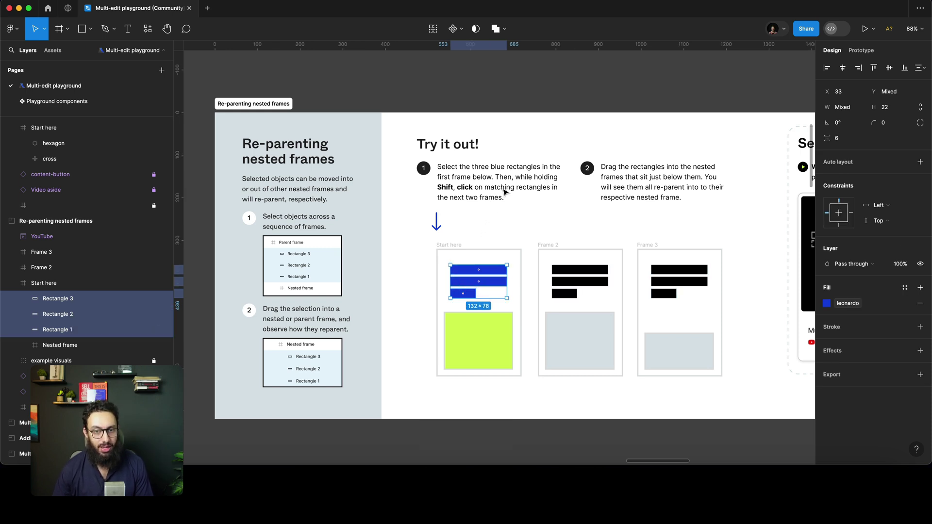
{"action": "key", "text": "super"}
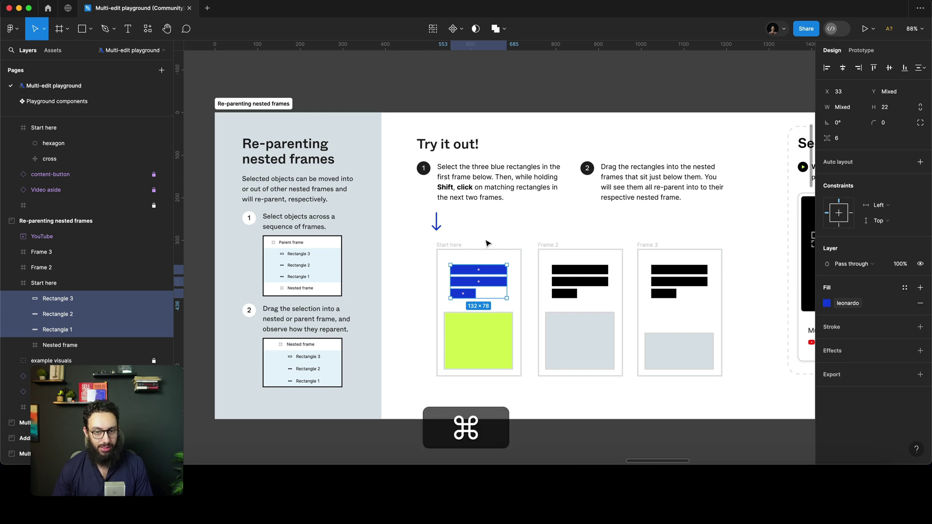
{"action": "key", "text": "shift"}
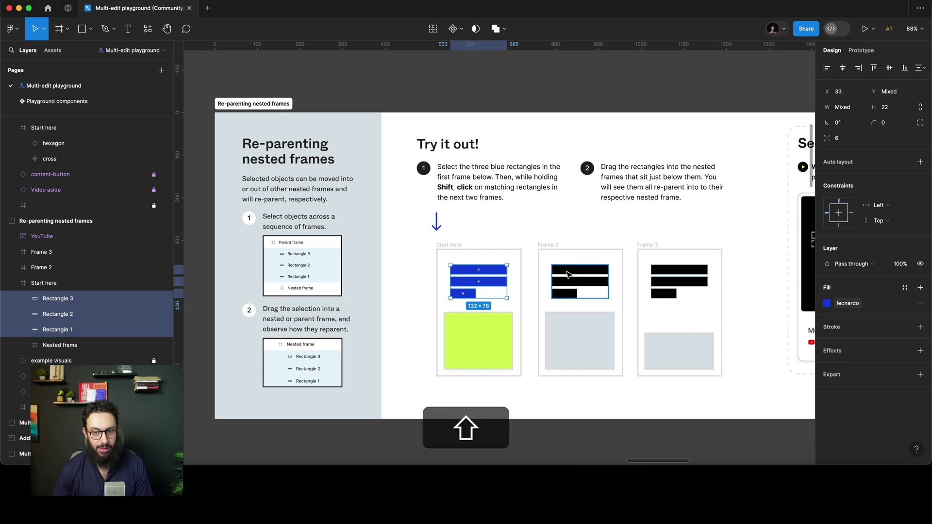
{"action": "left_click", "coordinate": [580, 281], "text": "shift"}
{"action": "left_click", "coordinate": [671, 281], "text": "shift"}
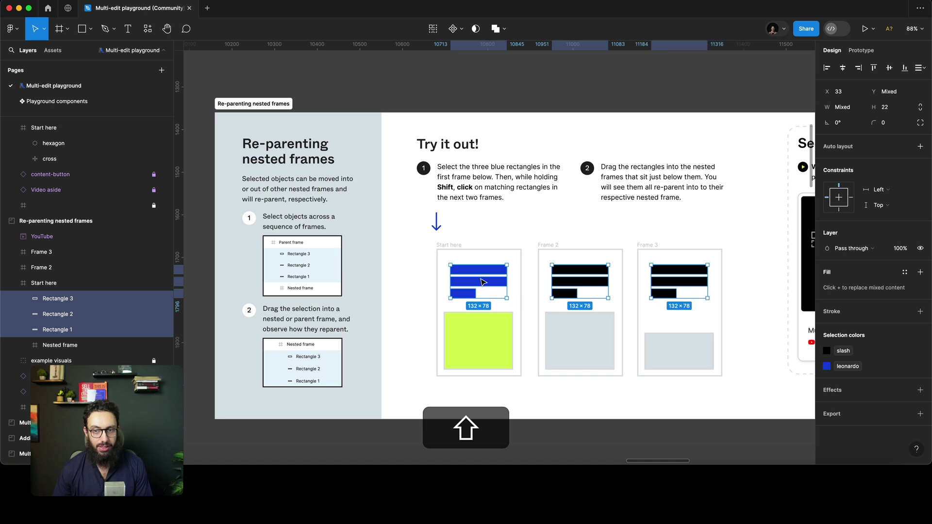
Try moving all selected rectangles down into the nested frame of each parent frame, check the nested frames, and undo the move.
{"action": "left_click_drag", "start_coordinate": [482, 282], "coordinate": [483, 338]}
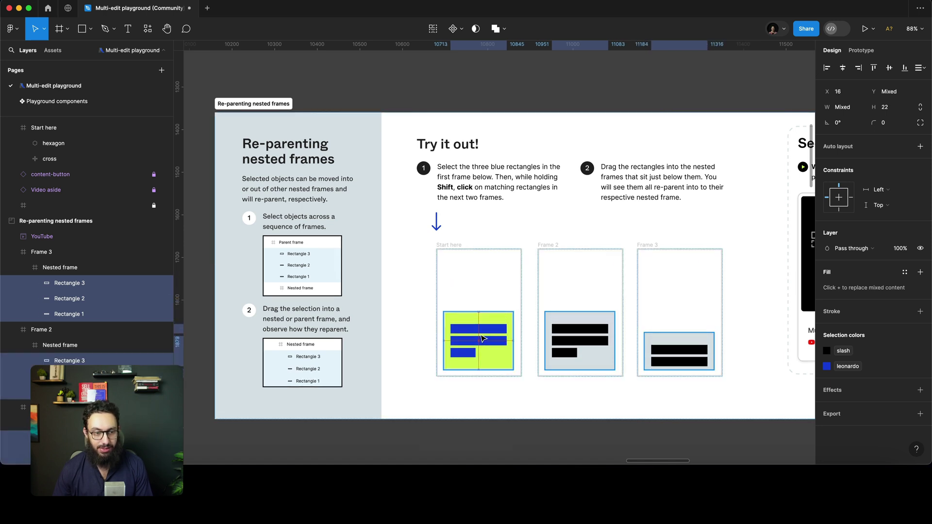
{"action": "left_click", "coordinate": [483, 338]}
{"action": "left_click", "coordinate": [580, 340]}
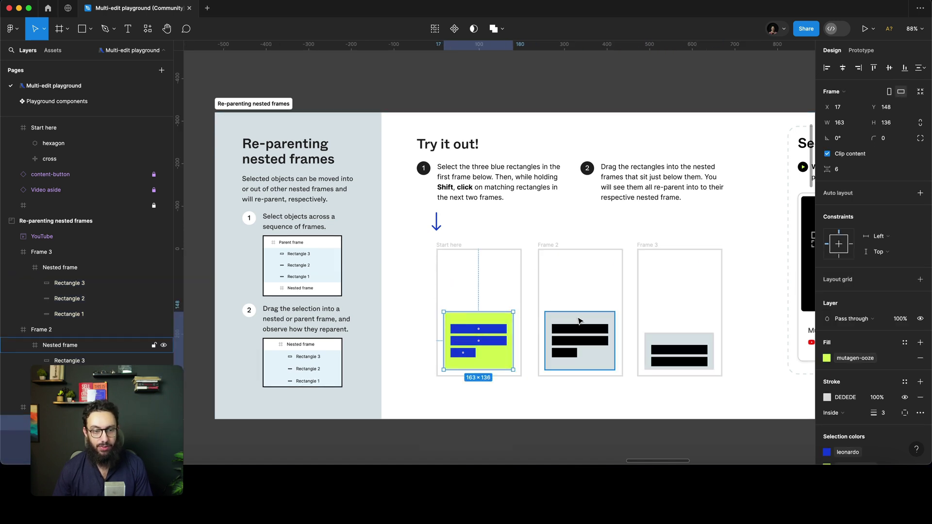
{"action": "left_click", "coordinate": [711, 350]}
{"action": "key", "text": "super+z"}
{"action": "key", "text": "super+z"}
{"action": "key", "text": "super+z"}
{"action": "key", "text": "super+z"}
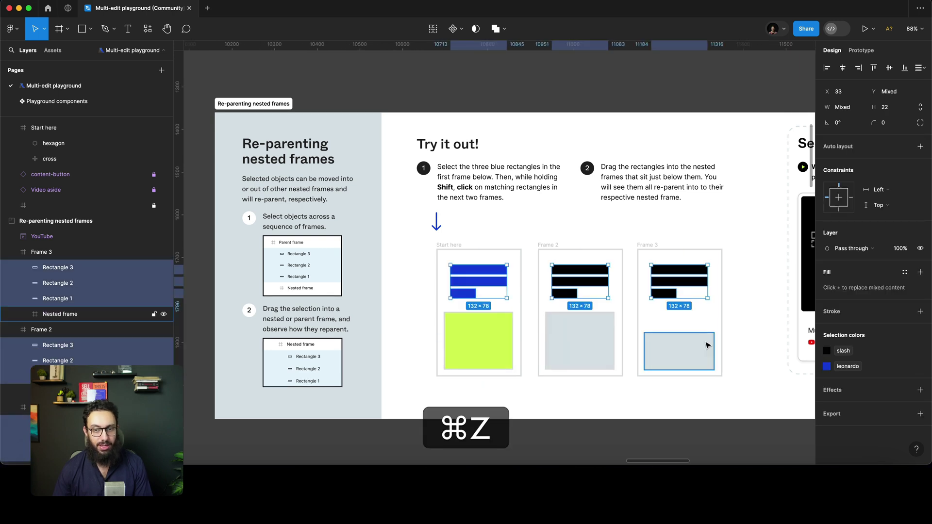
Reselect the three blue rectangles with Select matching objects across the frames, try re-parenting them into the nested frames, and undo the move.
{"action": "left_click", "coordinate": [477, 282]}
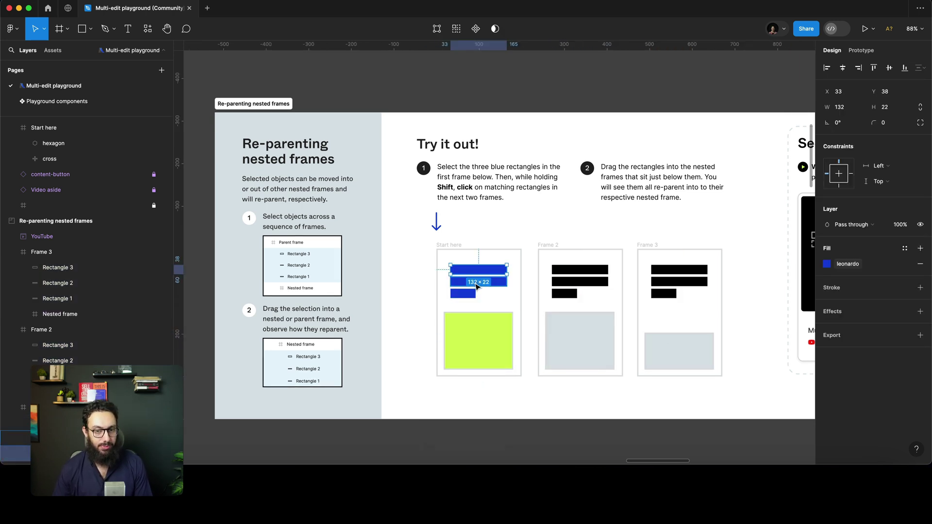
{"action": "left_click", "coordinate": [477, 286], "text": "shift"}
{"action": "left_click", "coordinate": [468, 294], "text": "shift"}
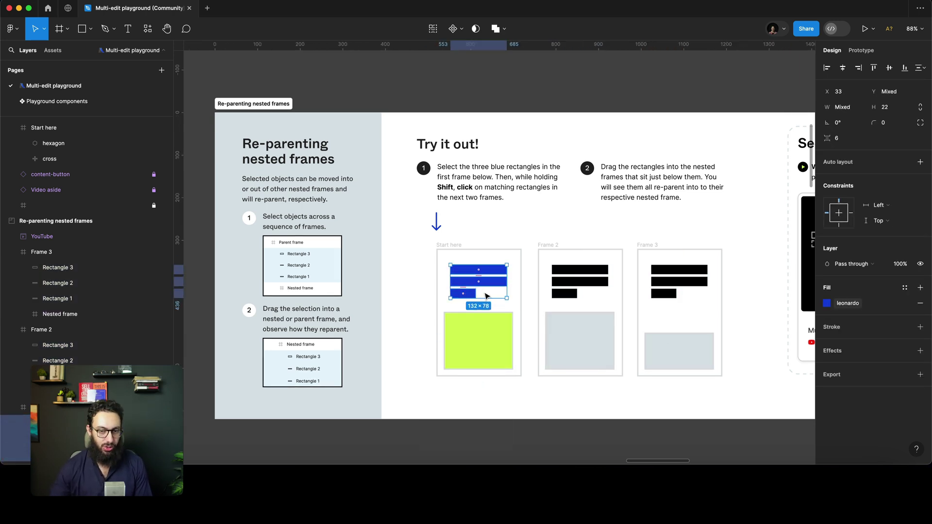
{"action": "key", "text": "alt+super+a"}
{"action": "left_click_drag", "start_coordinate": [474, 283], "coordinate": [473, 338]}
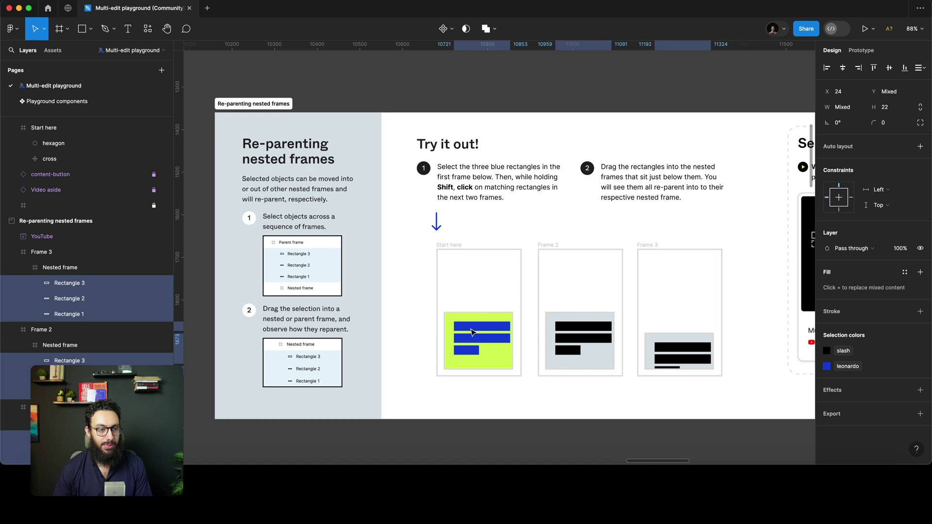
{"action": "key", "text": "super+z"}
In "Multi-edit copy and paste", copy the triangle, star and pentagon from Copy frames 1–3 and paste them into Paste frames 1–3.
{"action": "key", "text": "n"}
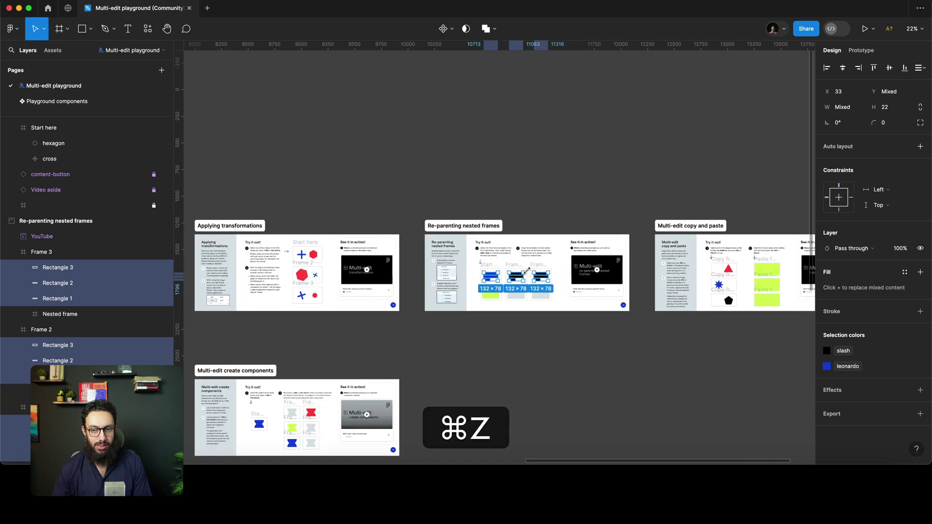
{"action": "key", "text": "z"}
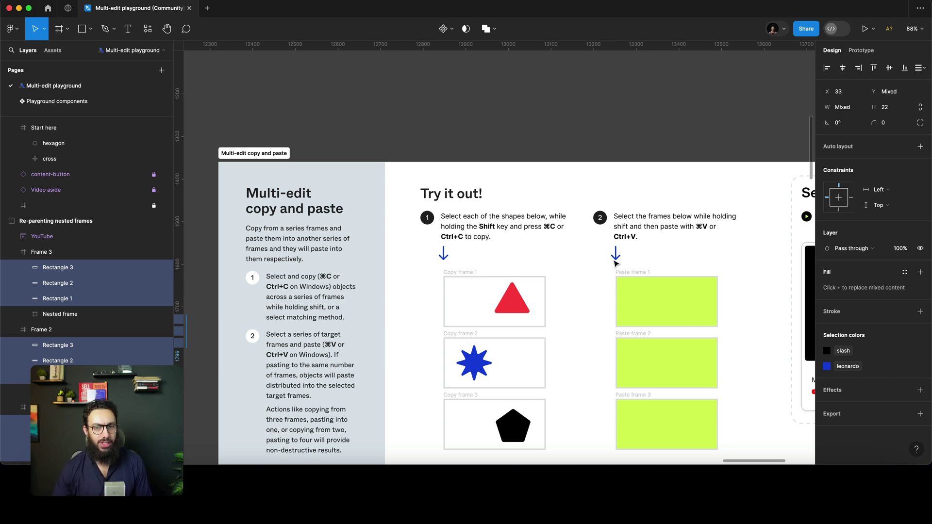
{"action": "left_click", "coordinate": [519, 303]}
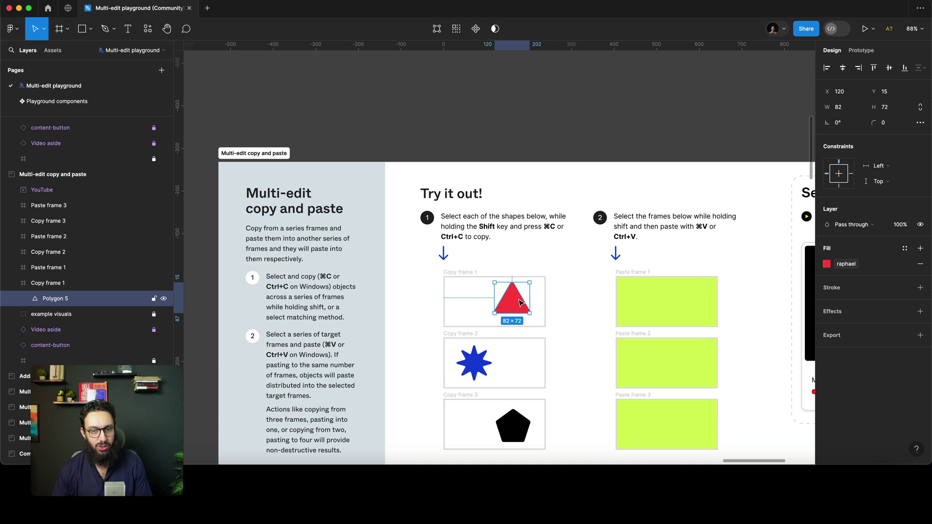
{"action": "key", "text": "super"}
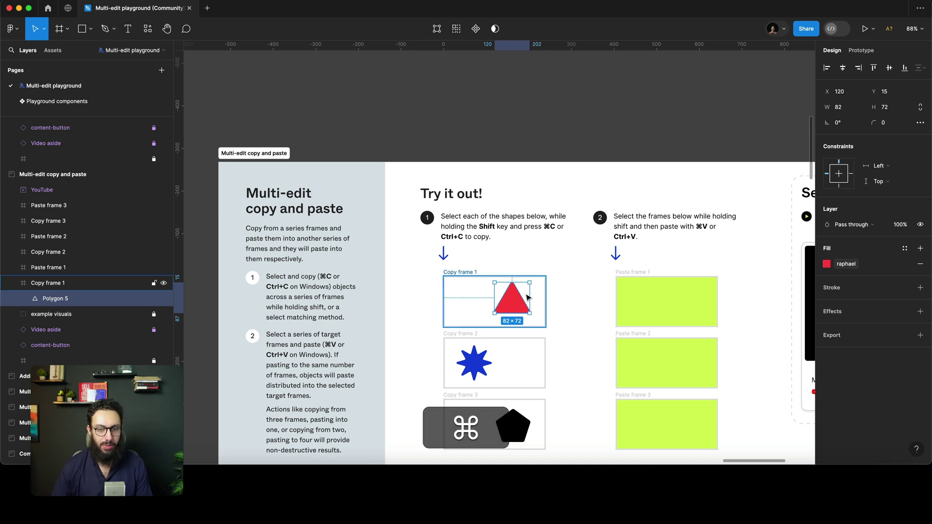
{"action": "left_click", "coordinate": [474, 363], "text": "shift"}
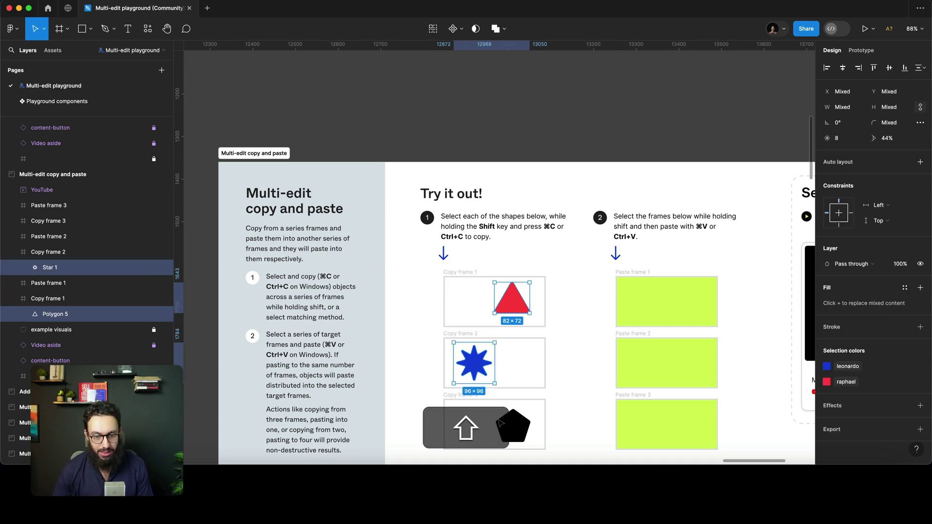
{"action": "left_click", "coordinate": [507, 425], "text": "shift"}
{"action": "key", "text": "shift+super+c"}
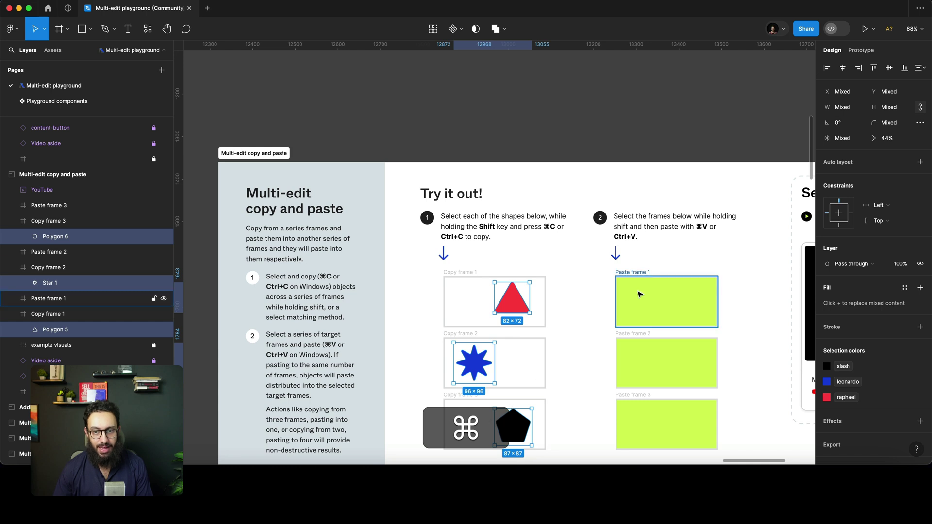
{"action": "left_click_drag", "start_coordinate": [609, 274], "coordinate": [732, 410]}
{"action": "key", "text": "super+v"}
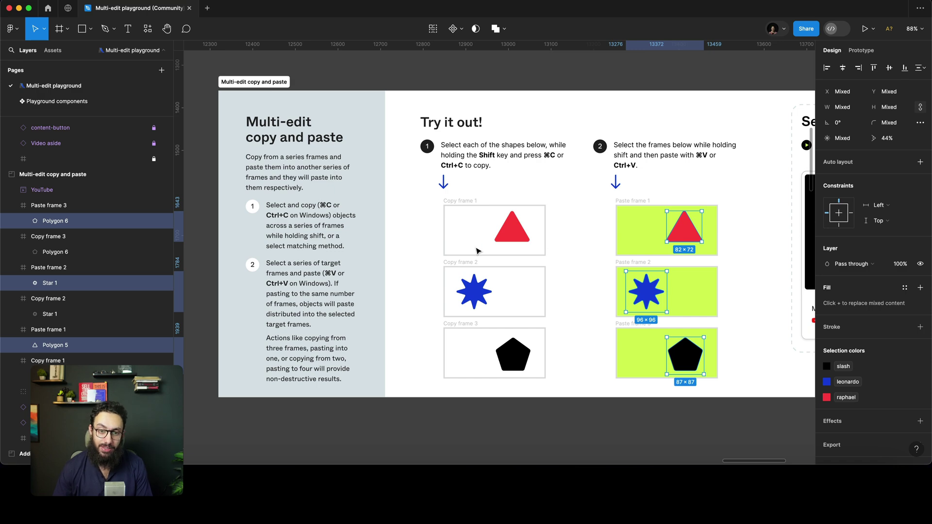
Select the "Hello world" text in the "Start here" frame of "Multi-edit text" together with the matching footer texts in Frames 2, 3 and 4.
{"action": "scroll", "coordinate": [646, 267], "scroll_direction": "down", "scroll_amount": 5}
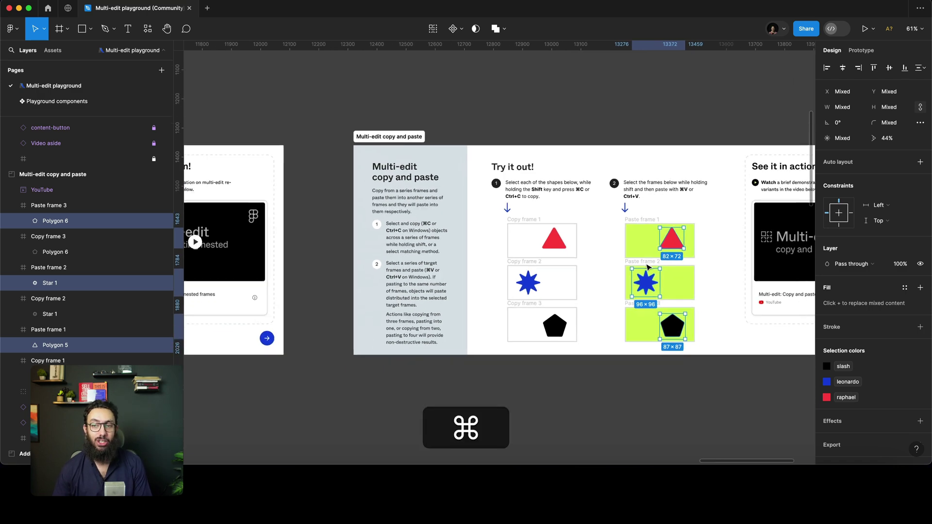
{"action": "scroll", "coordinate": [646, 262], "scroll_direction": "down", "scroll_amount": 10}
{"action": "scroll", "coordinate": [646, 264], "scroll_direction": "left", "scroll_amount": 5}
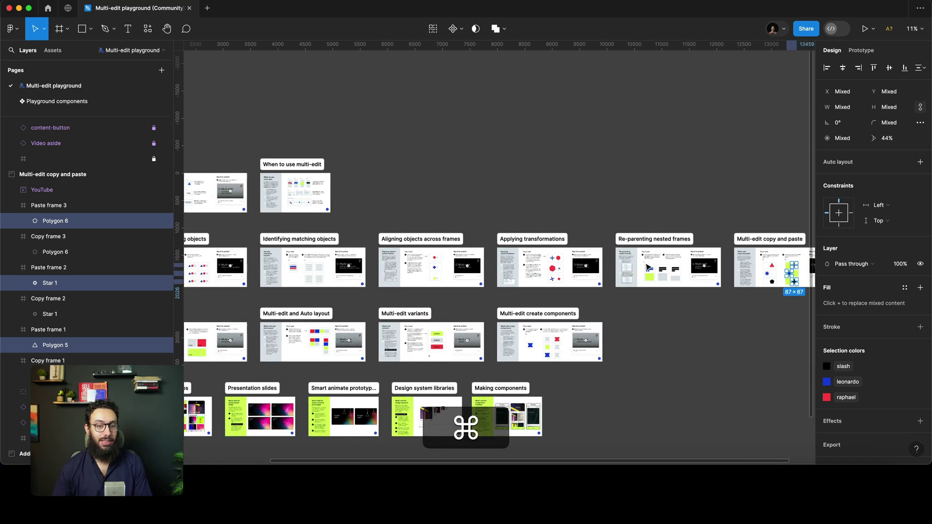
{"action": "scroll", "coordinate": [646, 267], "scroll_direction": "left", "scroll_amount": 5}
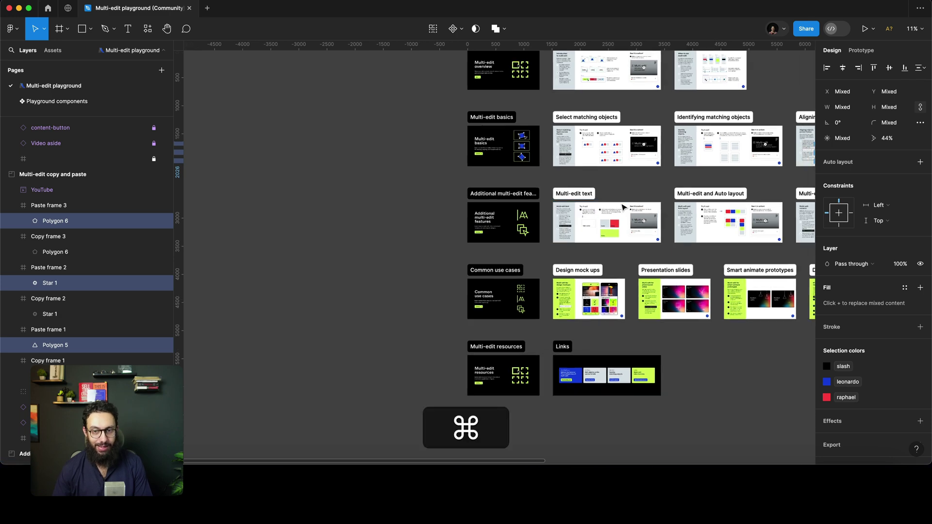
{"action": "scroll", "coordinate": [606, 214], "scroll_direction": "up", "scroll_amount": 5}
{"action": "scroll", "coordinate": [605, 214], "scroll_direction": "up", "scroll_amount": 5}
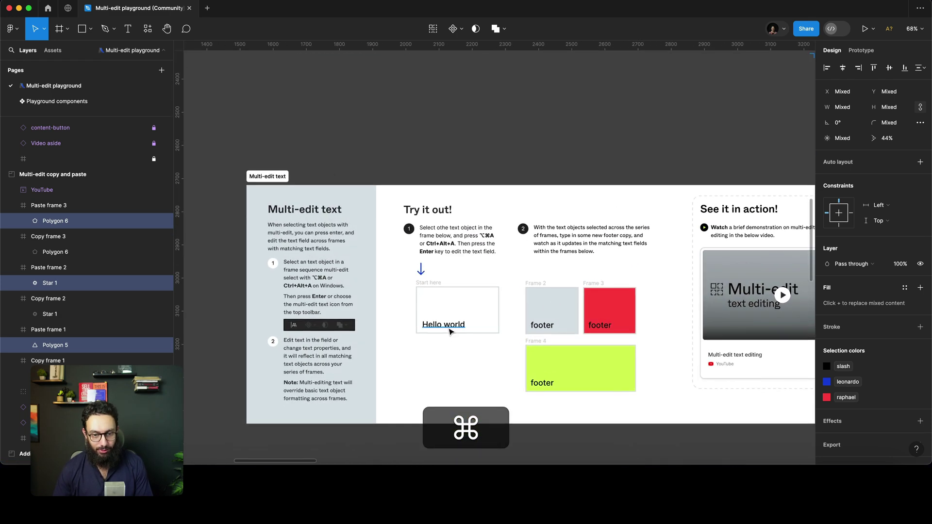
{"action": "left_click", "coordinate": [450, 331], "text": "super"}
{"action": "scroll", "coordinate": [454, 303], "scroll_direction": "up", "scroll_amount": 5}
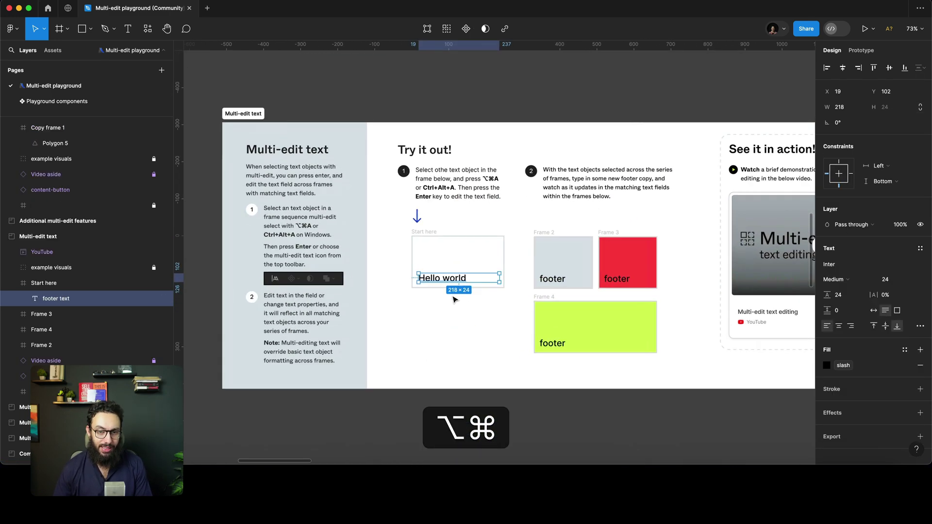
{"action": "key", "text": "alt+super+a"}
{"action": "scroll", "coordinate": [453, 298], "scroll_direction": "down", "scroll_amount": 3}
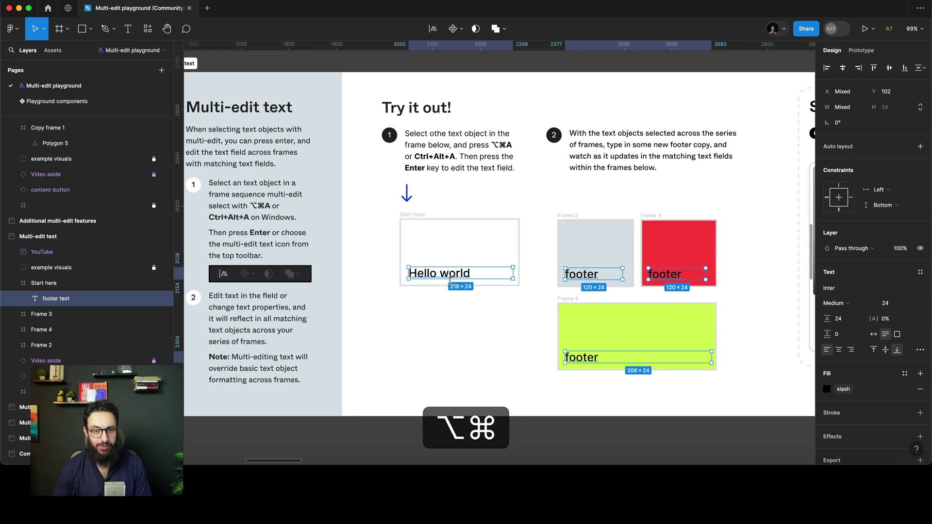
{"action": "double_click", "coordinate": [451, 274]}
{"action": "key", "text": "Escape"}
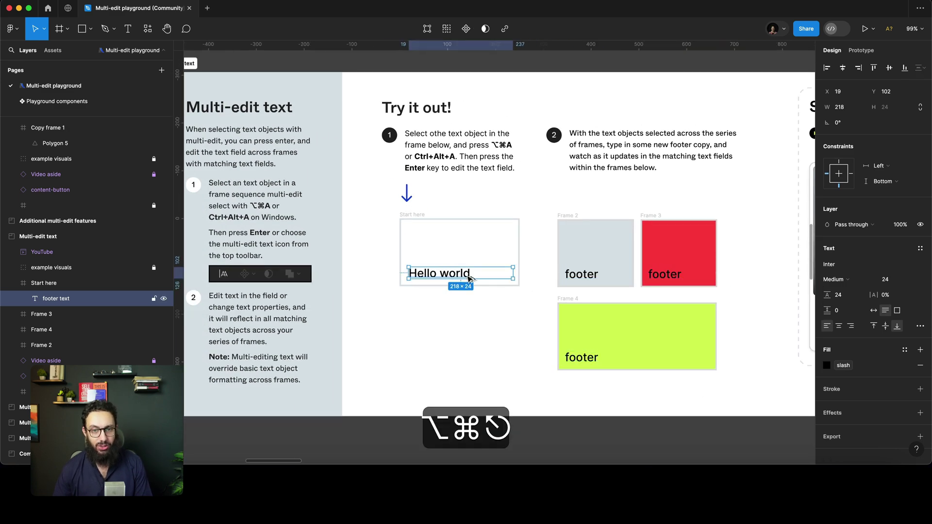
{"action": "key", "text": "alt+super+a"}
Replace the text in all four selected text objects at once with "asdsadsadsadasdsad".
{"action": "key", "text": "Return"}
{"action": "type", "text": "asdsad"}
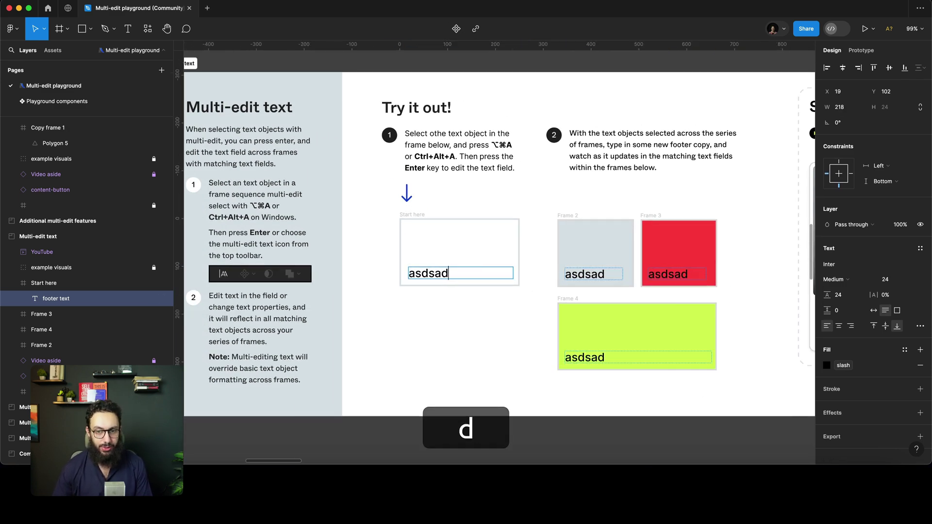
{"action": "type", "text": "sadsadsadsadasdsad"}
{"action": "key", "text": "Escape"}
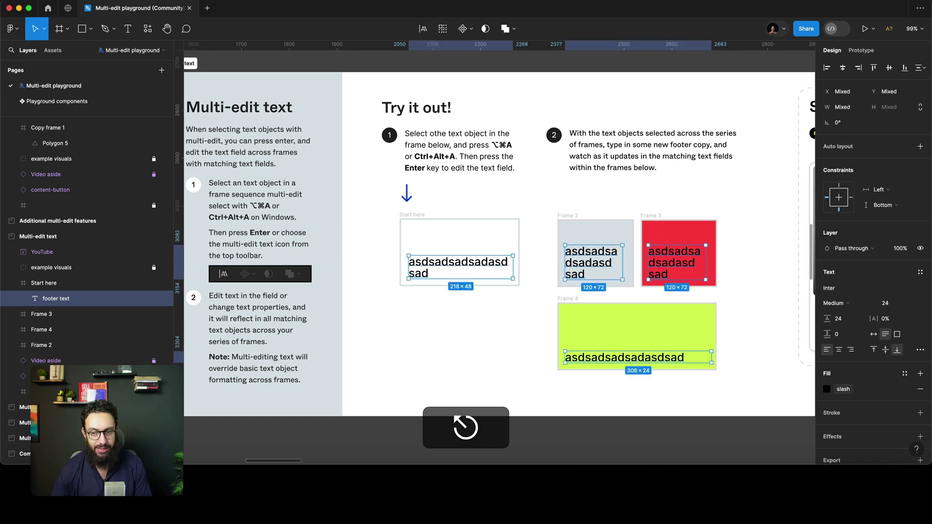
In "Multi-edit and Auto layout", select the blue rectangle in "Start here" together with its matches in Auto layout wraps 2 and 3.
{"action": "scroll", "coordinate": [500, 243], "scroll_direction": "right", "scroll_amount": 15}
{"action": "scroll", "coordinate": [500, 242], "scroll_direction": "right", "scroll_amount": 15}
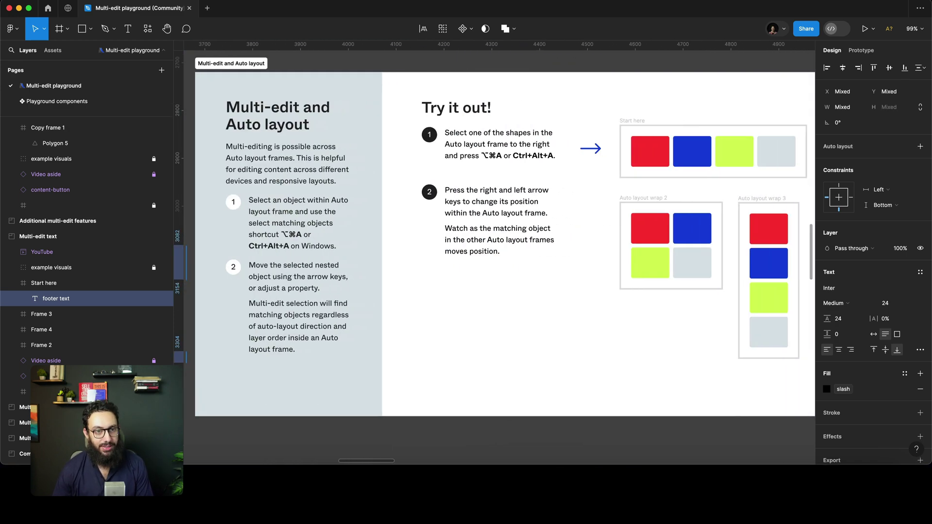
{"action": "scroll", "coordinate": [500, 242], "scroll_direction": "right", "scroll_amount": 3}
{"action": "scroll", "coordinate": [500, 242], "scroll_direction": "left", "scroll_amount": 4}
{"action": "scroll", "coordinate": [500, 242], "scroll_direction": "right", "scroll_amount": 1}
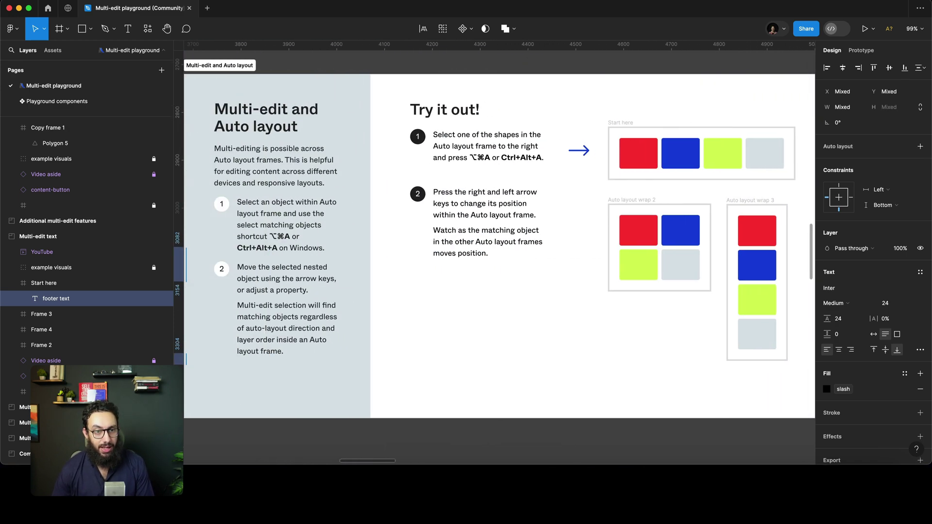
{"action": "left_click", "coordinate": [680, 148], "text": "super"}
{"action": "key", "text": "alt+super+a"}
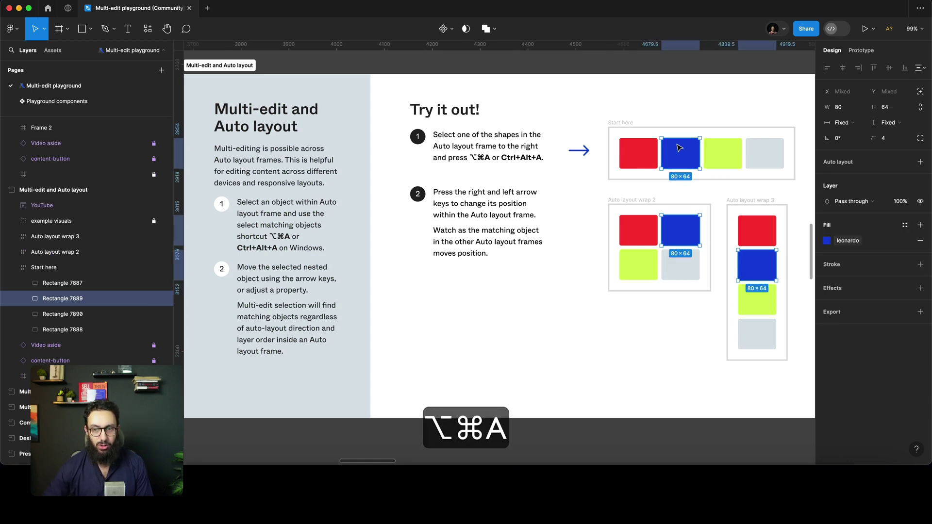
Move the selected blue rectangles to the first position, ahead of the red ones, in all three Auto layout frames.
{"action": "key", "text": "Down"}
{"action": "key", "text": "Right"}
{"action": "key", "text": "Left"}
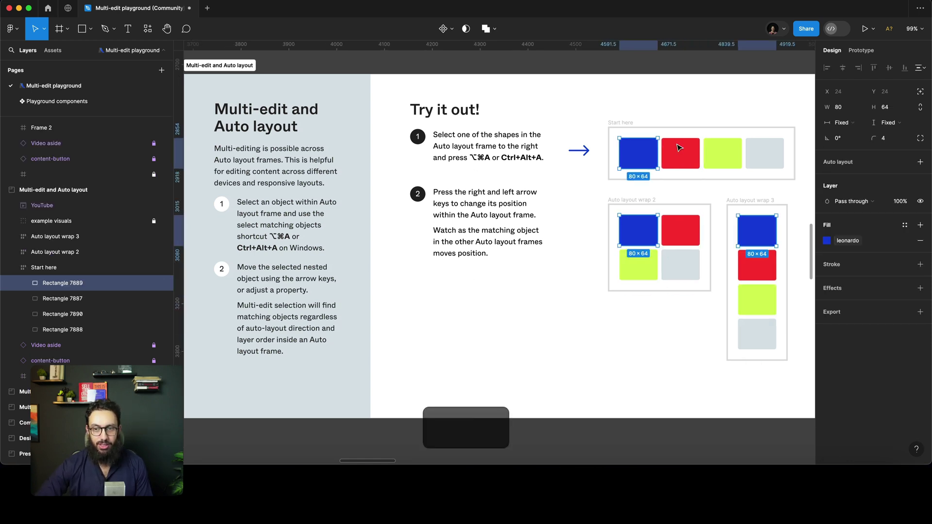
Move the blue rectangles to the end of "Start here" and Auto layout wrap 3, and to the third slot of wrap 2.
{"action": "key", "text": "Right"}
{"action": "key", "text": "Right"}
{"action": "key", "text": "Up"}
{"action": "key", "text": "Right"}
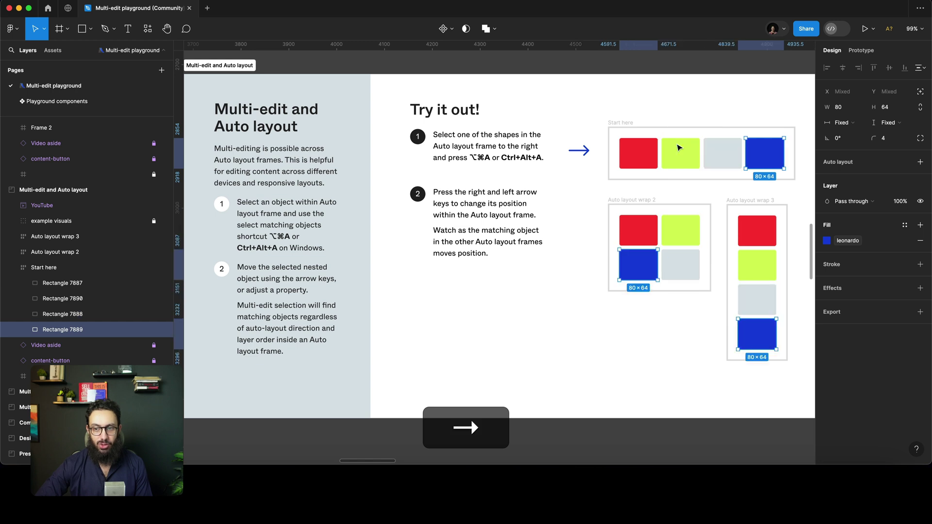
{"action": "key", "text": "Up"}
{"action": "key", "text": "Down"}
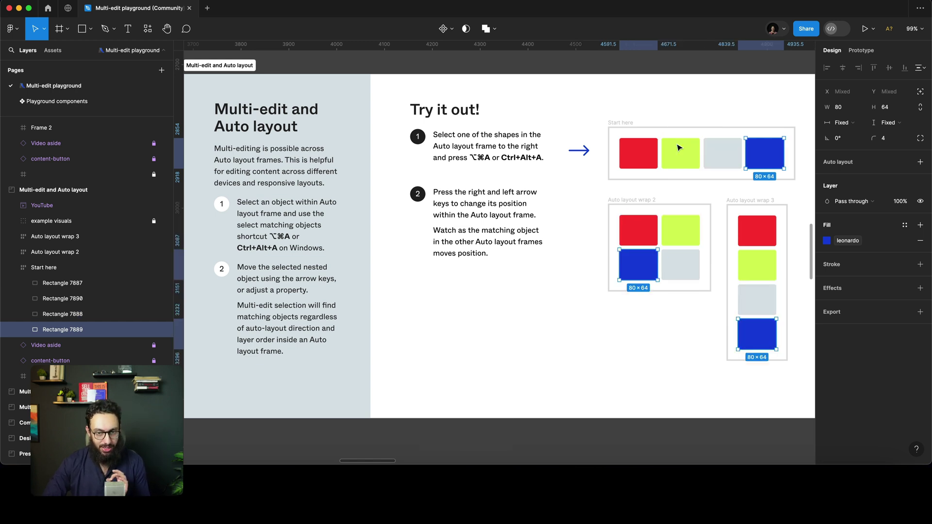
Move the blue rectangles back up and along to the first slot of each of the three Auto layout frames.
{"action": "key", "text": "Up"}
{"action": "key", "text": "Up"}
{"action": "key", "text": "Up"}
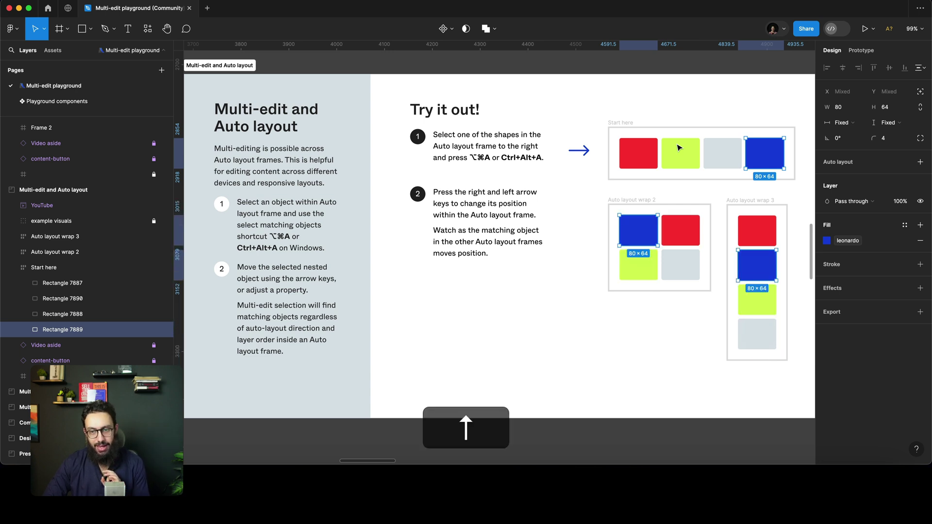
{"action": "key", "text": "Left"}
{"action": "key", "text": "Left"}
{"action": "key", "text": "Left"}
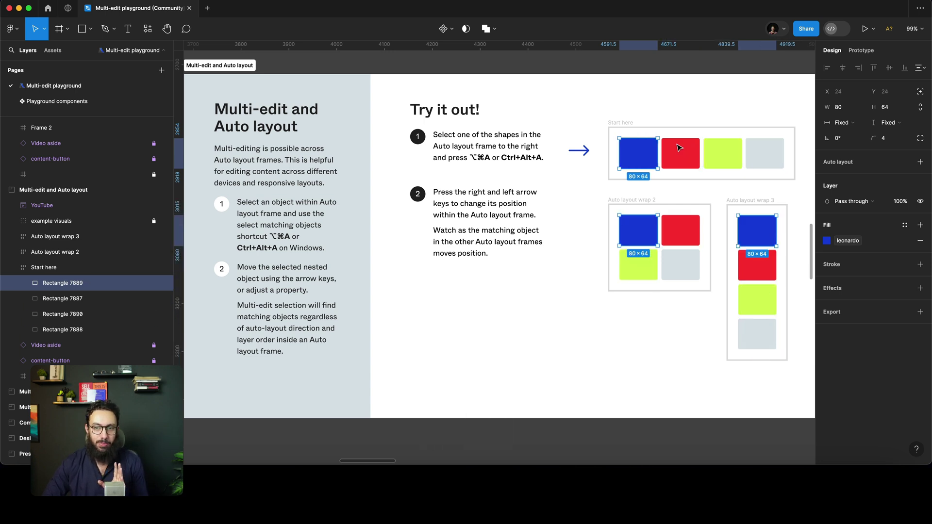
Shift the selected blue rectangles to the last position in all three Auto layout frames.
{"action": "key", "text": "Right"}
{"action": "key", "text": "Right"}
{"action": "key", "text": "Right"}
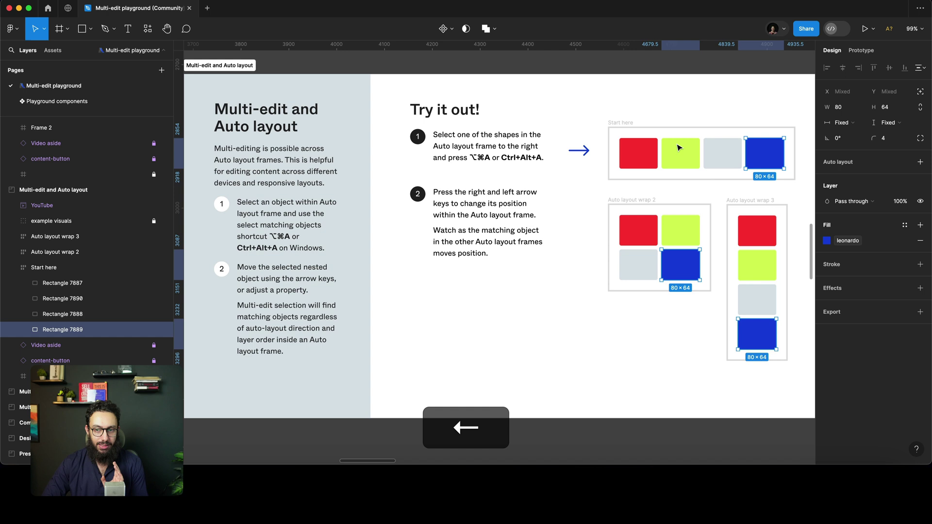
Reorder the blue rectangles vertically and horizontally until they are first again in all three Auto layout frames.
{"action": "key", "text": "Up"}
{"action": "key", "text": "Up"}
{"action": "key", "text": "Down"}
{"action": "key", "text": "Left"}
{"action": "key", "text": "Left"}
{"action": "key", "text": "Left"}
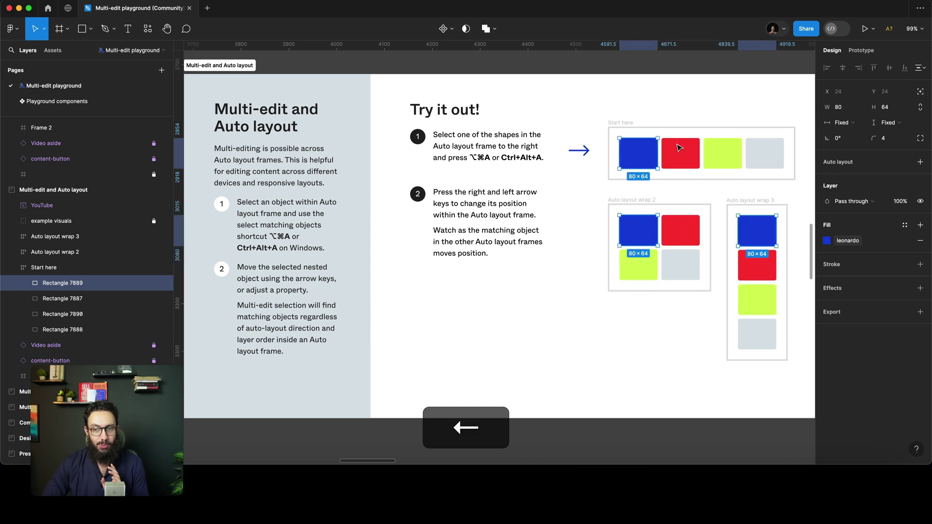
Reorder the blue rectangles to stand first in "Start here" and Auto layout wrap 2, and second in wrap 3.
{"action": "key", "text": "Right"}
{"action": "key", "text": "Right"}
{"action": "key", "text": "Down"}
{"action": "key", "text": "Left"}
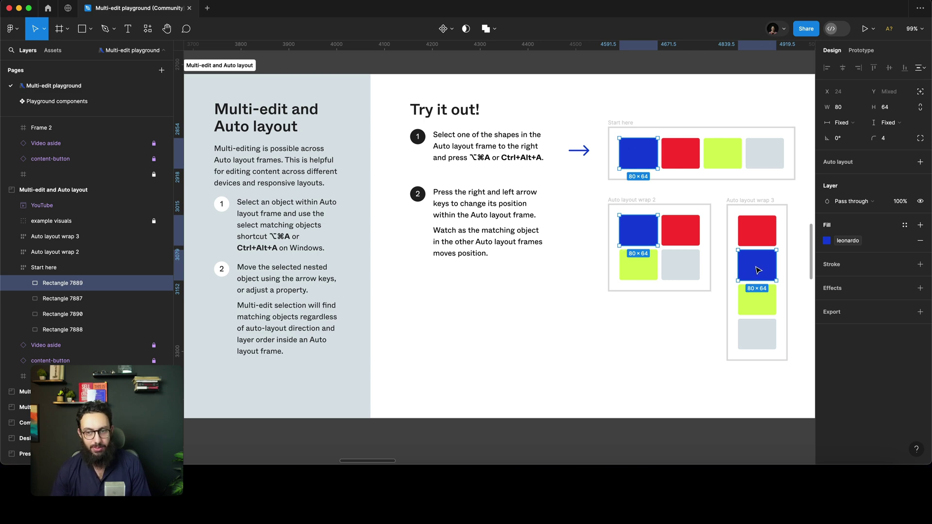
Clear the selection and examine the instructions and button component set in the "Multi-edit variants" section.
{"action": "scroll", "coordinate": [750, 268], "scroll_direction": "right", "scroll_amount": 20}
{"action": "key", "text": "Escape"}
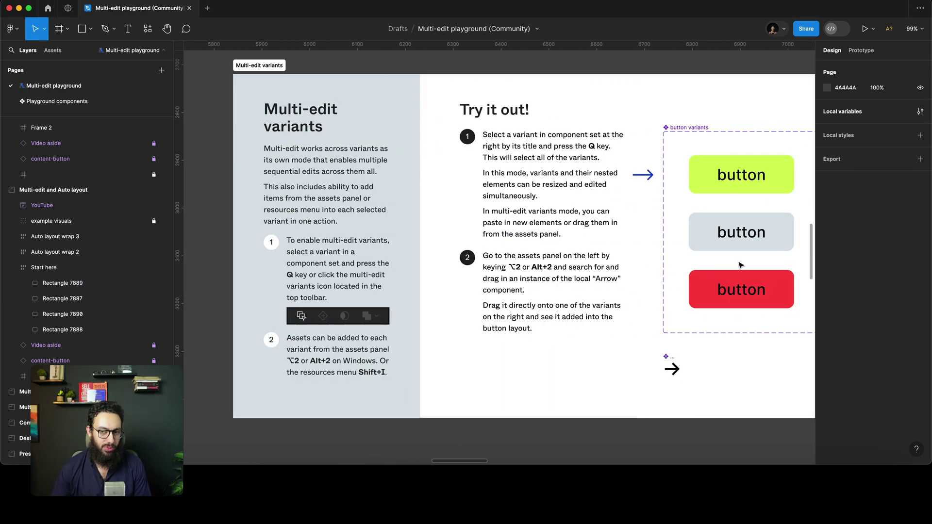
{"action": "scroll", "coordinate": [740, 264], "scroll_direction": "right", "scroll_amount": 5}
{"action": "scroll", "coordinate": [740, 264], "scroll_direction": "down", "scroll_amount": 5, "text": "super"}
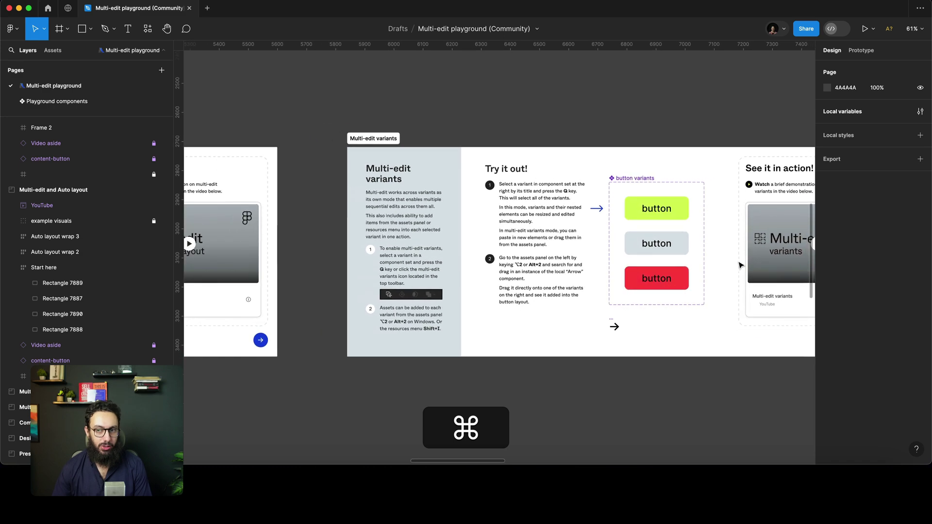
{"action": "scroll", "coordinate": [740, 265], "scroll_direction": "left", "scroll_amount": 10}
{"action": "scroll", "coordinate": [740, 265], "scroll_direction": "right", "scroll_amount": 10}
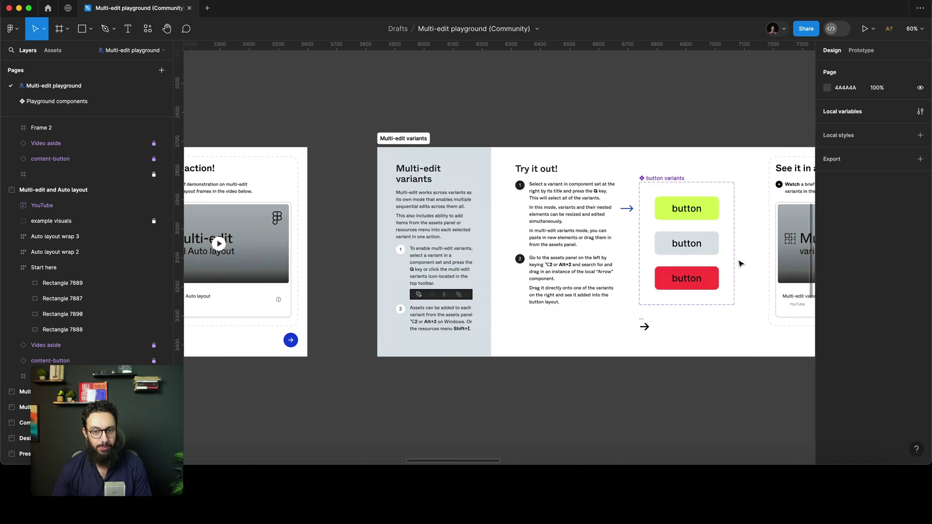
{"action": "scroll", "coordinate": [740, 263], "scroll_direction": "right", "scroll_amount": 8}
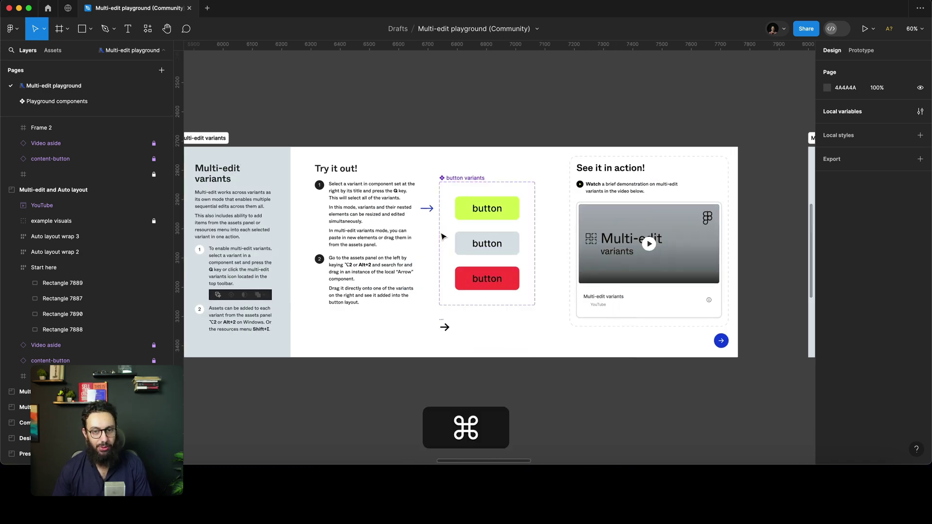
{"action": "scroll", "coordinate": [470, 227], "scroll_direction": "up", "scroll_amount": 5, "text": "super"}
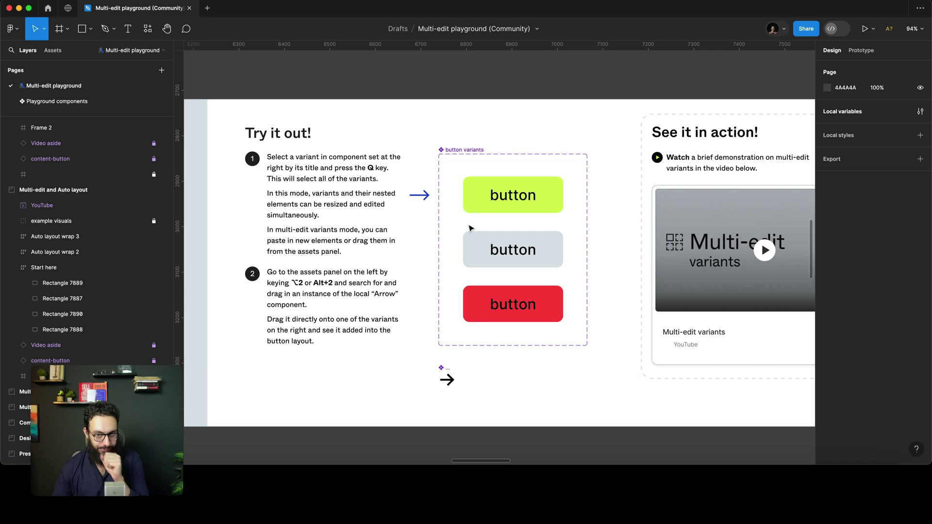
{"action": "scroll", "coordinate": [470, 228], "scroll_direction": "left", "scroll_amount": 3}
{"action": "scroll", "coordinate": [470, 228], "scroll_direction": "down", "scroll_amount": 2, "text": "super"}
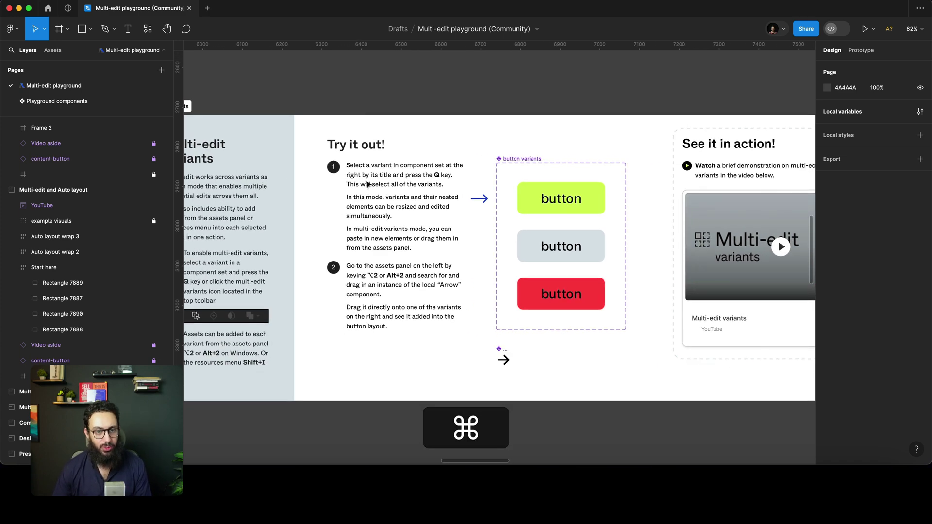
Select the "button" text in the green Normal variant and extend the selection to all variants with multi-edit.
{"action": "left_click", "coordinate": [557, 196]}
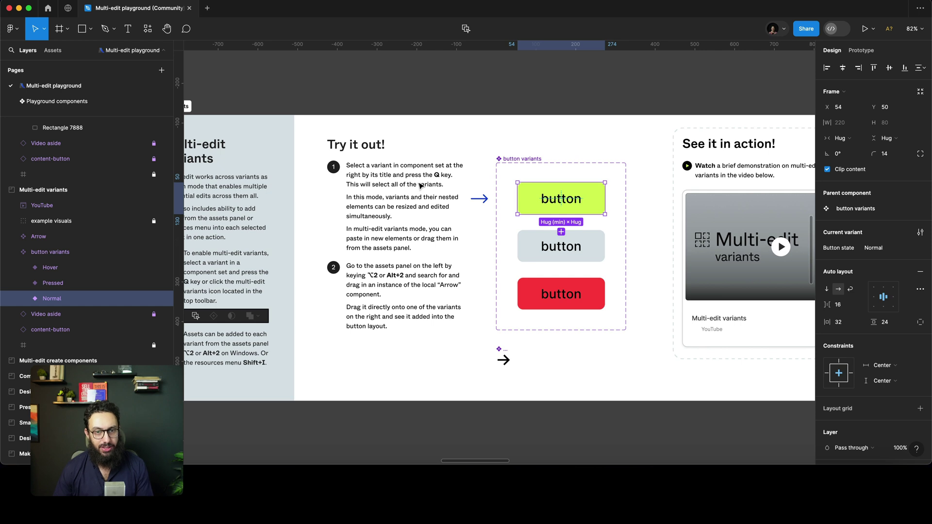
{"action": "key", "text": "super"}
{"action": "left_click", "coordinate": [560, 203], "text": "super"}
{"action": "key", "text": "super+q"}
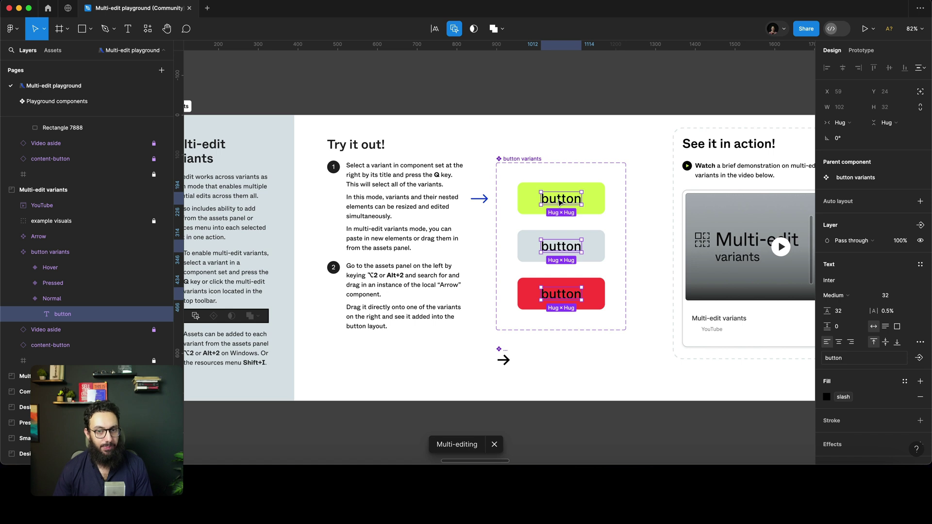
Try replacing the Normal variant's "button" text with "asdsadsad", and undo the change.
{"action": "left_click_drag", "start_coordinate": [613, 180], "coordinate": [604, 191]}
{"action": "key", "text": "super+z"}
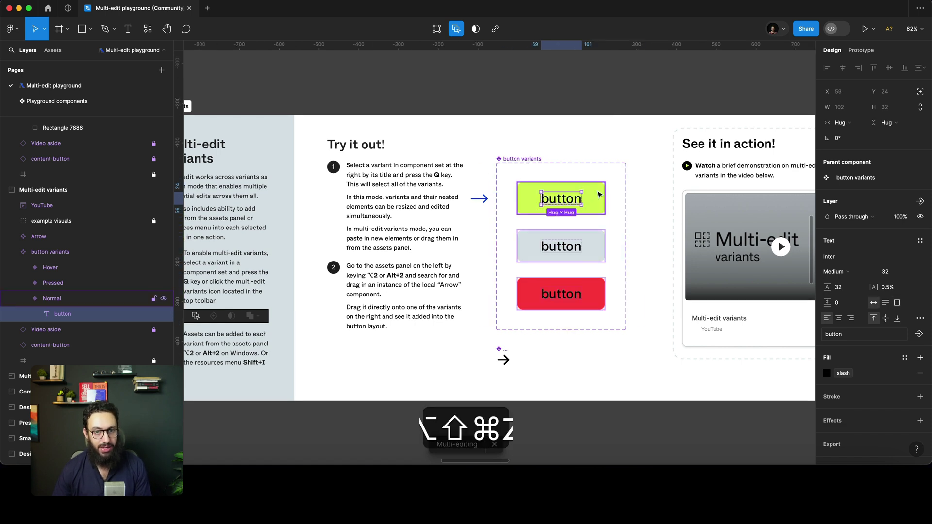
{"action": "key", "text": "super+Return"}
{"action": "type", "text": "asdsadsad"}
{"action": "key", "text": "super+z"}
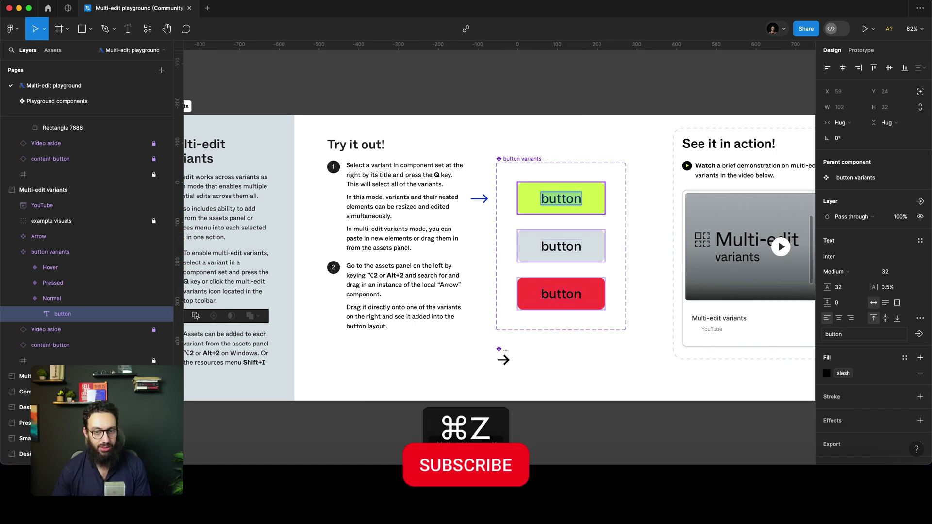
Multi-edit the labels of all three button variants to "asdasdasd", then undo the text change.
{"action": "key", "text": "q"}
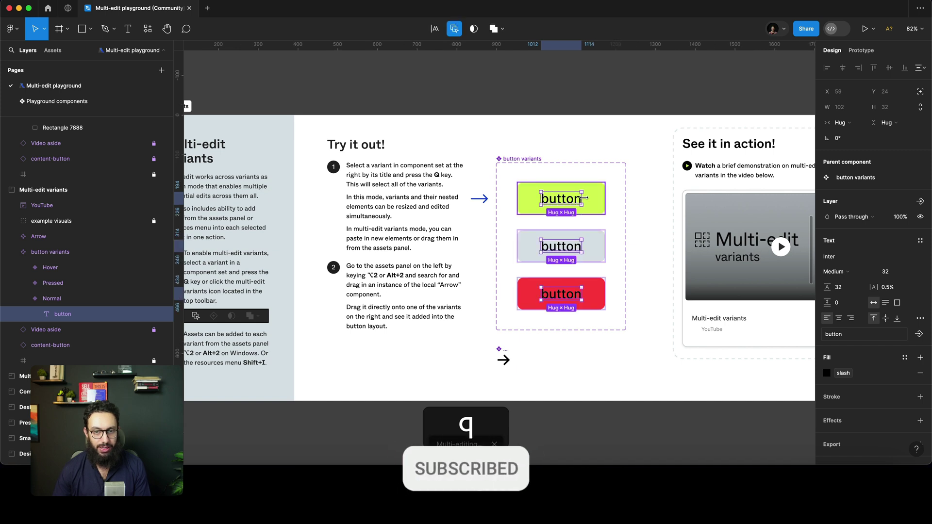
{"action": "key", "text": "Return"}
{"action": "type", "text": "asdasdasd"}
{"action": "key", "text": "Escape"}
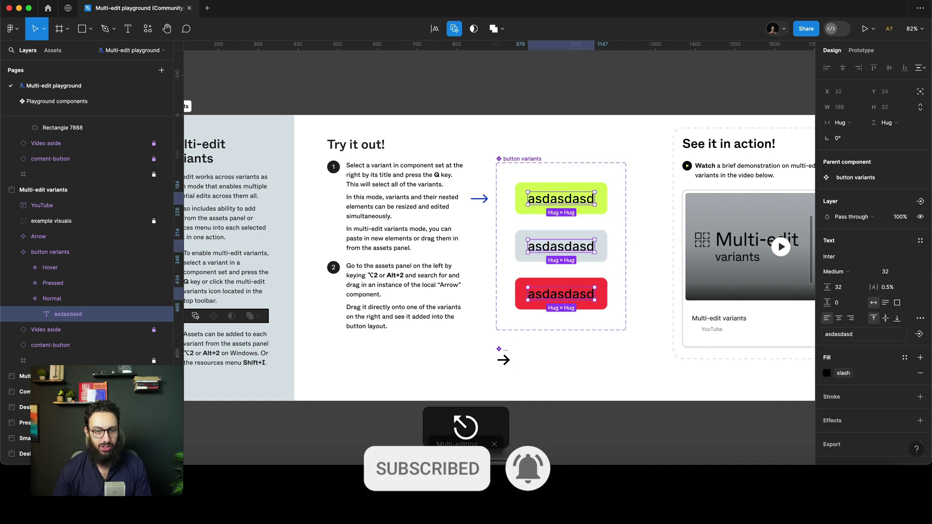
{"action": "key", "text": "super+z"}
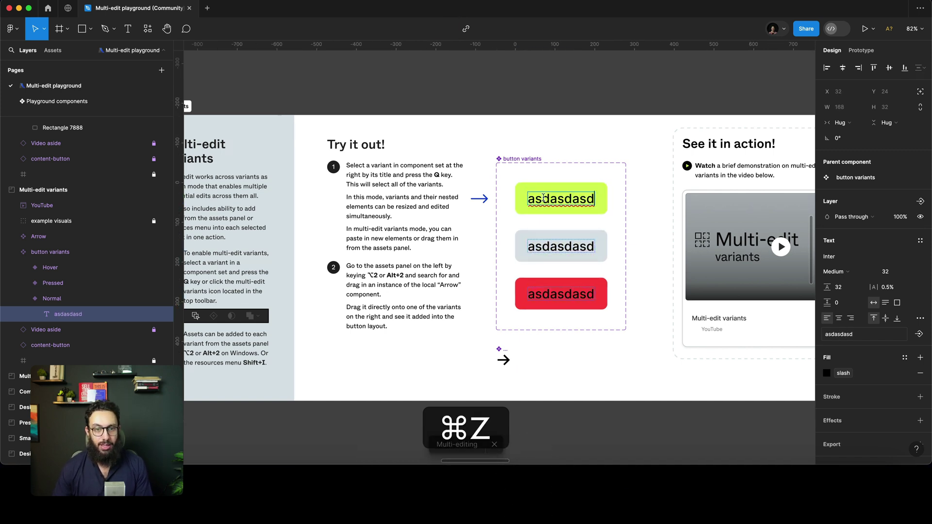
{"action": "key", "text": "super+z"}
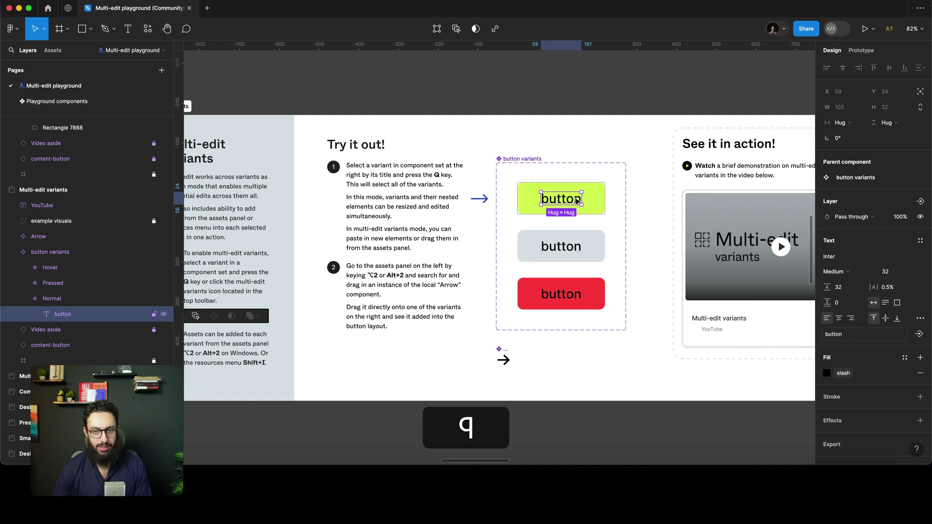
Duplicate the "button" text inside all three variants at once, then undo the duplication.
{"action": "key", "text": "super+d"}
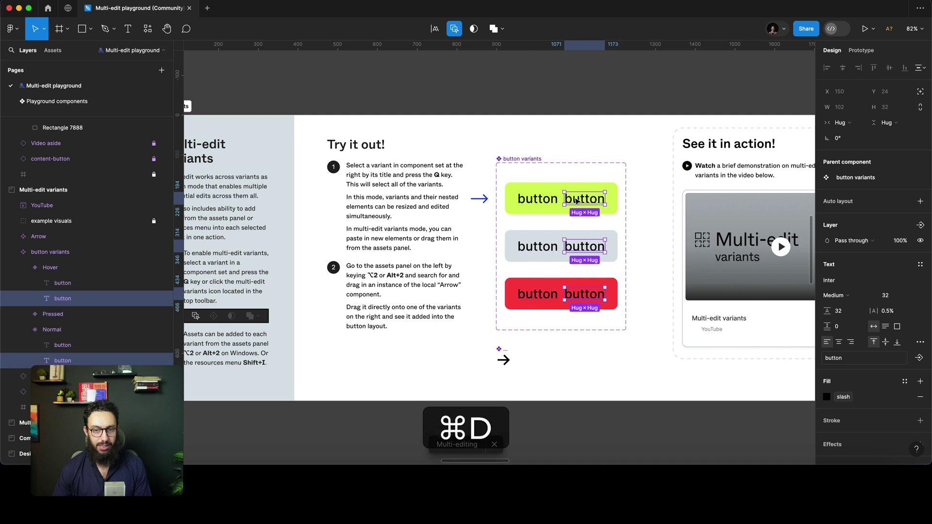
{"action": "key", "text": "super+z"}
{"action": "key", "text": "super+z"}
{"action": "key", "text": "q"}
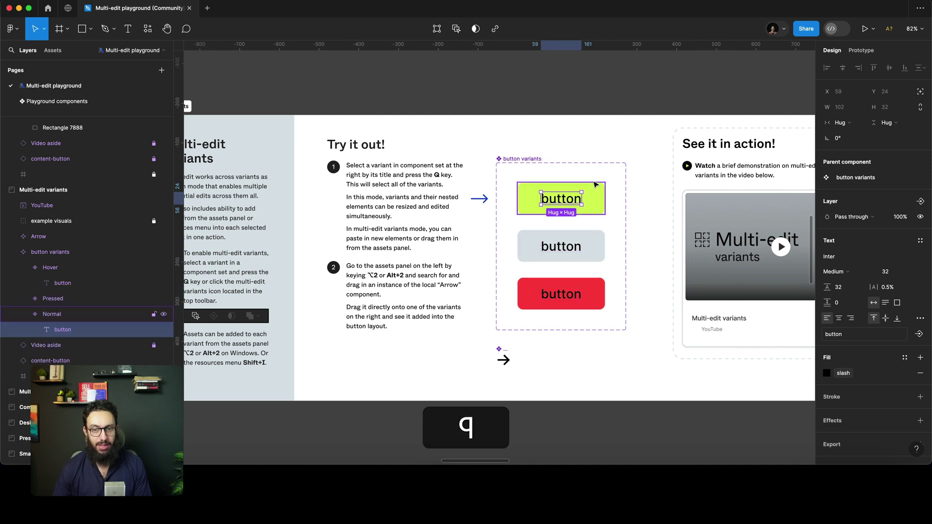
Select the green Normal button variant and turn on multi-edit variants so all three variants are selected.
{"action": "left_click", "coordinate": [595, 184]}
{"action": "key", "text": "q"}
{"action": "key", "text": "q"}
{"action": "key", "text": "q"}
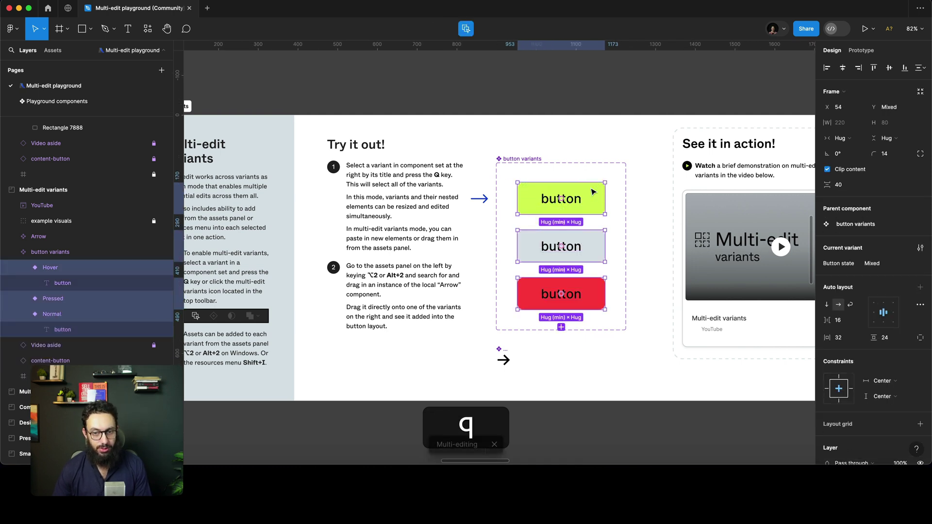
Try drawing a small rectangle beside the label in the multi-edited button variants, and undo it.
{"action": "key", "text": "r"}
{"action": "left_click_drag", "start_coordinate": [594, 195], "coordinate": [607, 212]}
{"action": "key", "text": "super+z"}
{"action": "key", "text": "super+z"}
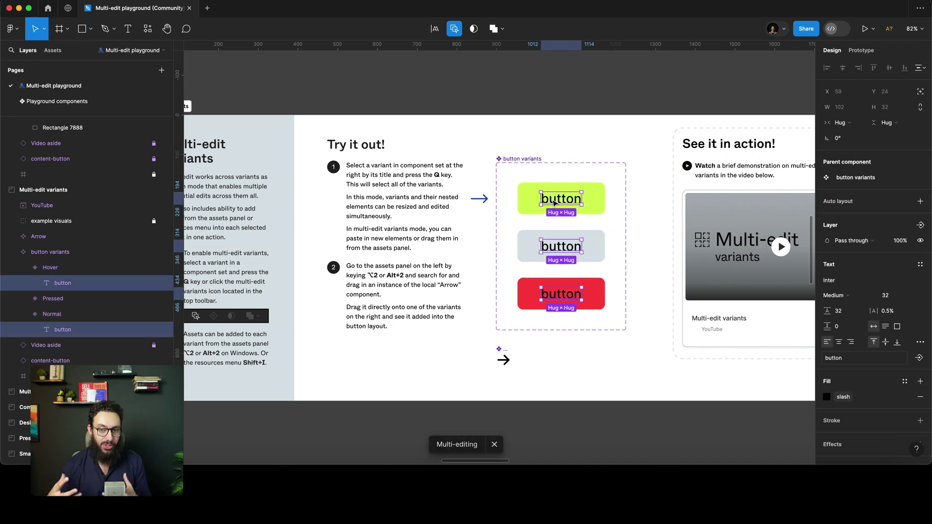
Reselect all three button variants in multi-edit mode and draw a rectangle about 45 × 43 after each "button" label.
{"action": "key", "text": "Escape"}
{"action": "scroll", "coordinate": [555, 203], "scroll_direction": "right", "scroll_amount": 1}
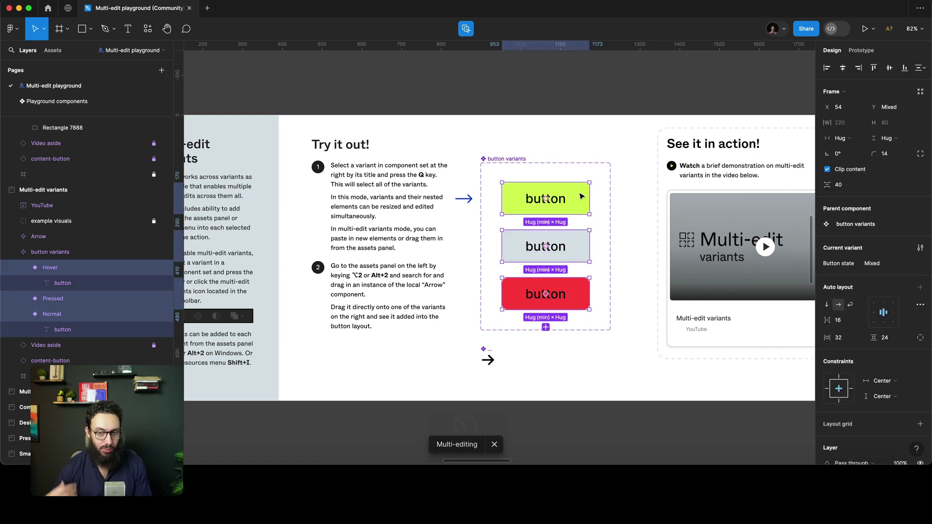
{"action": "key", "text": "q"}
{"action": "key", "text": "q"}
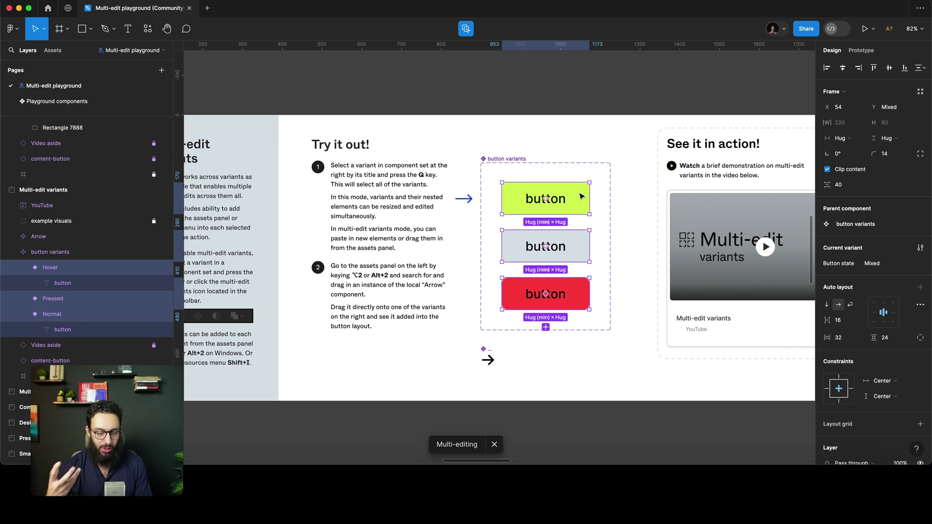
{"action": "key", "text": "r"}
{"action": "left_click_drag", "start_coordinate": [568, 192], "coordinate": [585, 209]}
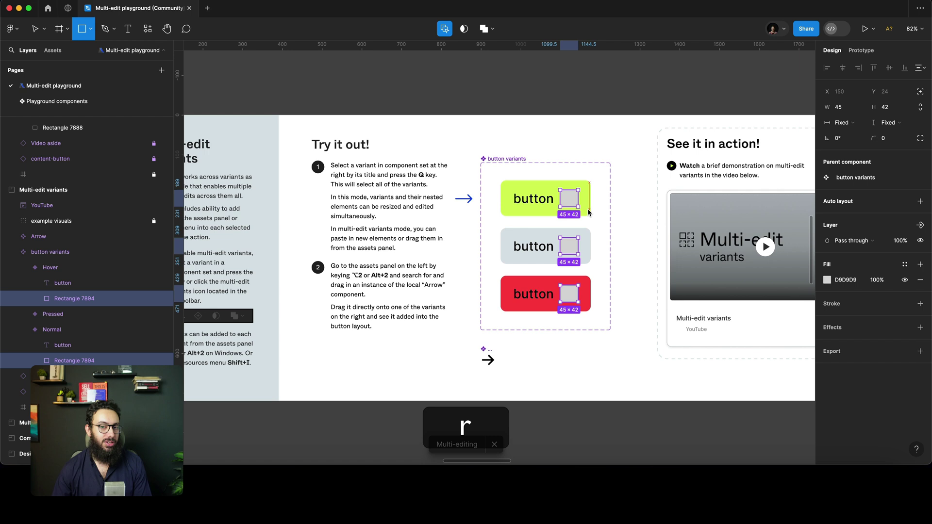
{"action": "key", "text": "Escape"}
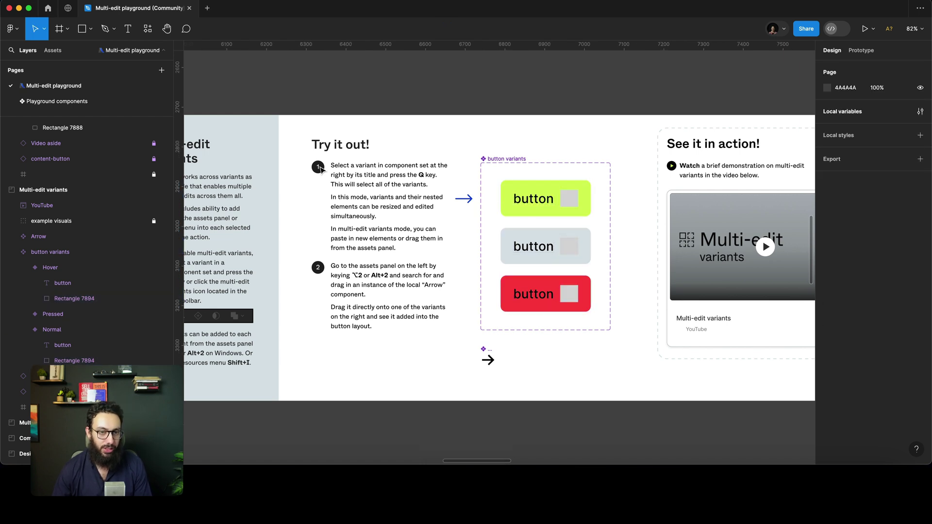
Undo the rectangles drawn after the labels in the three button variants.
{"action": "key", "text": "super+z"}
{"action": "left_click", "coordinate": [683, 164]}
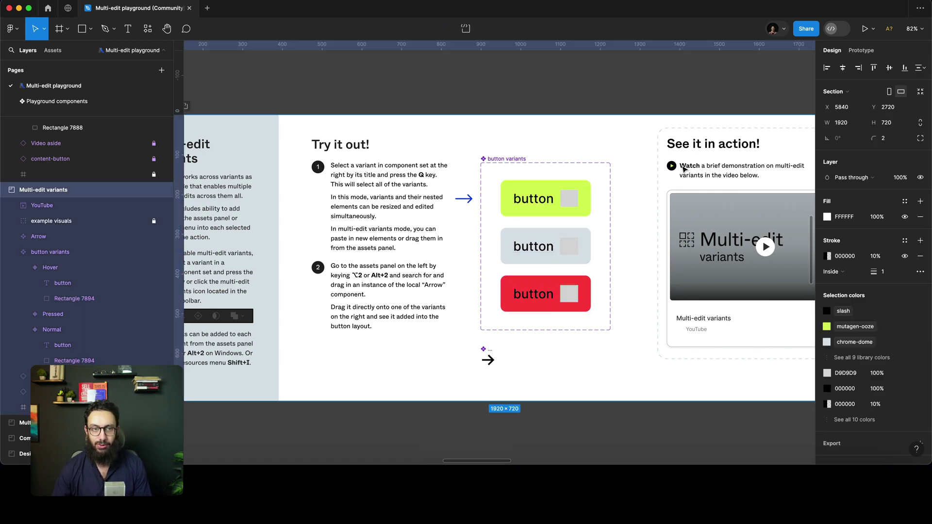
{"action": "key", "text": "super+z"}
{"action": "key", "text": "super+z"}
{"action": "key", "text": "super+z"}
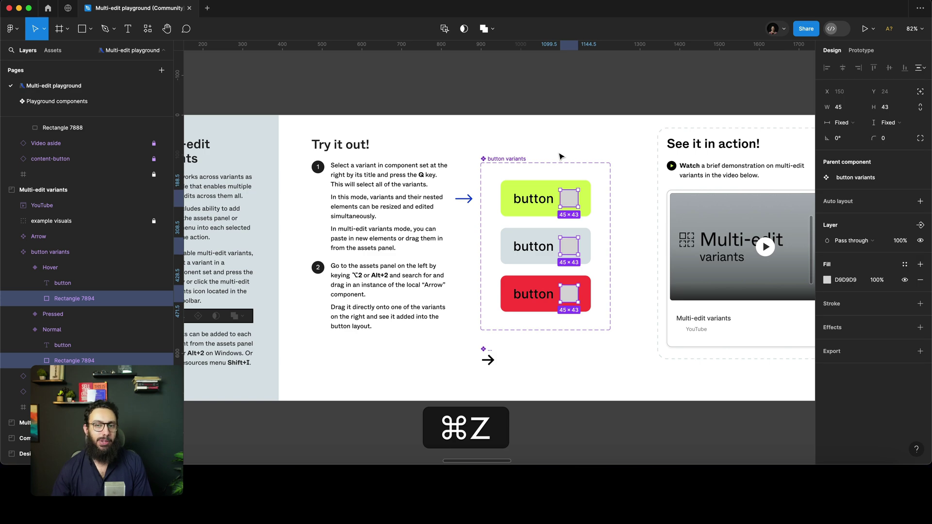
{"action": "key", "text": "super+z"}
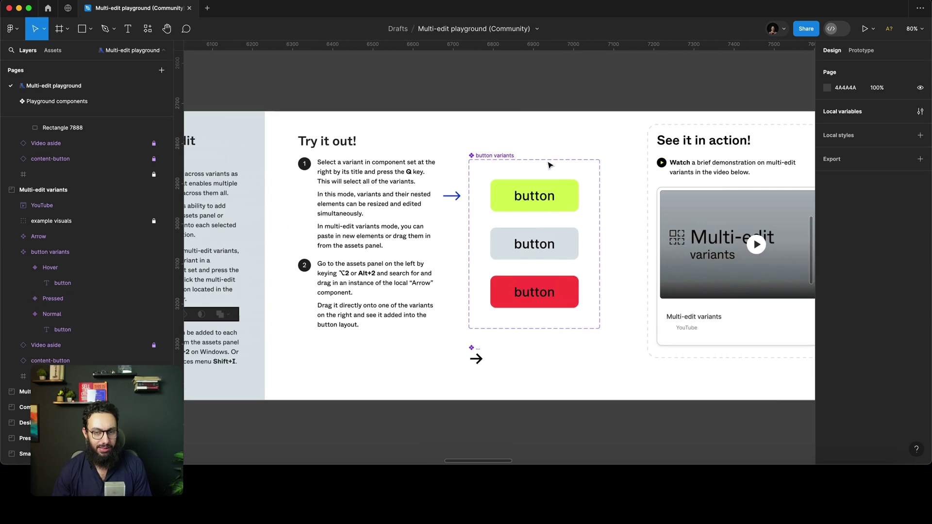
Search the assets for "left" and place an instance of the arrow-left icon on the canvas above the section.
{"action": "key", "text": "alt+2"}
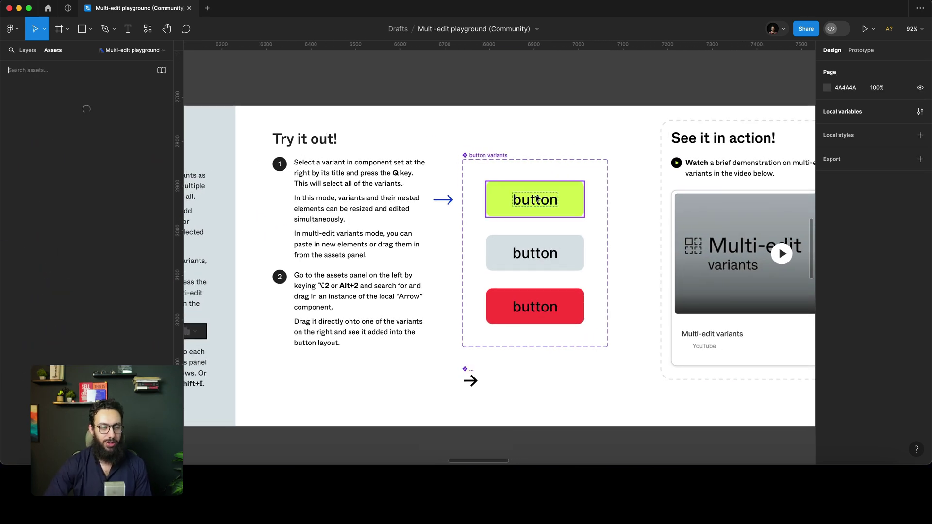
{"action": "type", "text": "icon"}
{"action": "key", "text": "super+a"}
{"action": "type", "text": "left"}
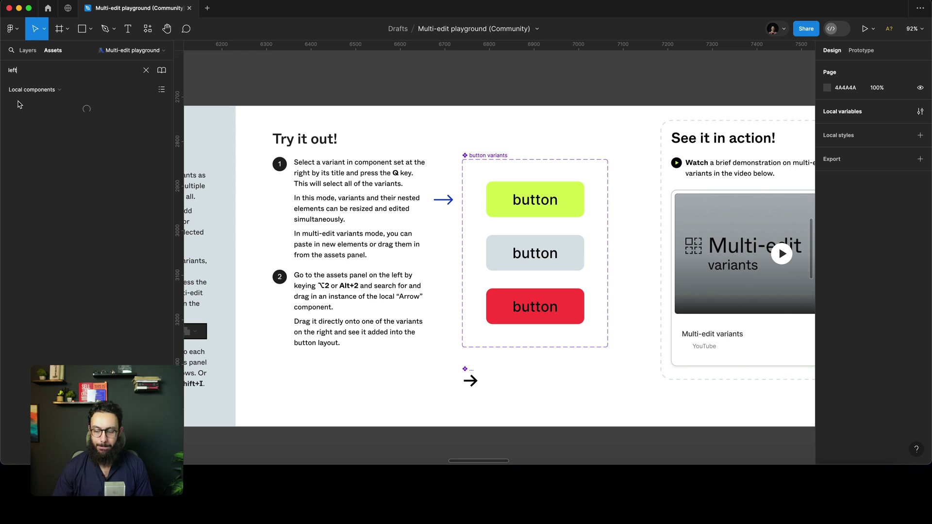
{"action": "left_click_drag", "start_coordinate": [19, 112], "coordinate": [542, 92]}
{"action": "left_click", "coordinate": [145, 70]}
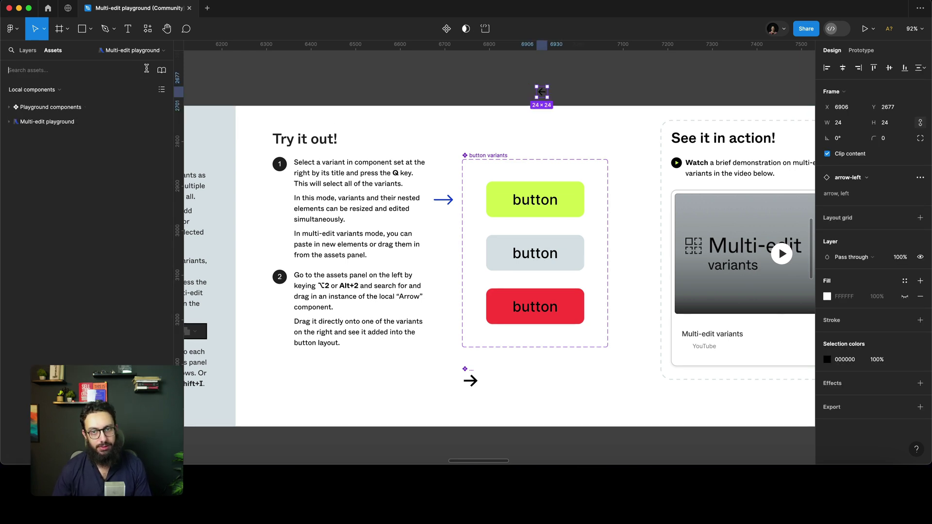
Cut the arrow-left icon and paste it before the label in all three button variants using multi-edit variants.
{"action": "key", "text": "super+x"}
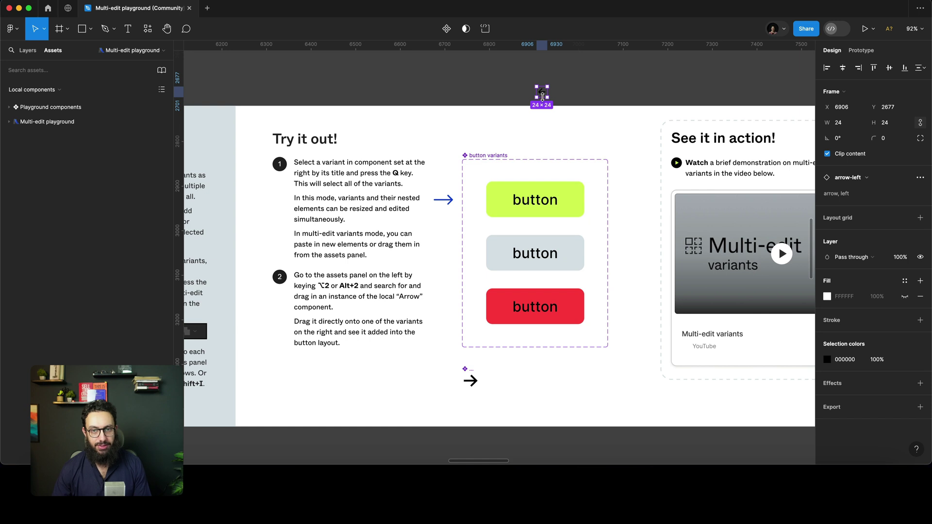
{"action": "key", "text": "super+x"}
{"action": "left_click", "coordinate": [535, 213]}
{"action": "key", "text": "q"}
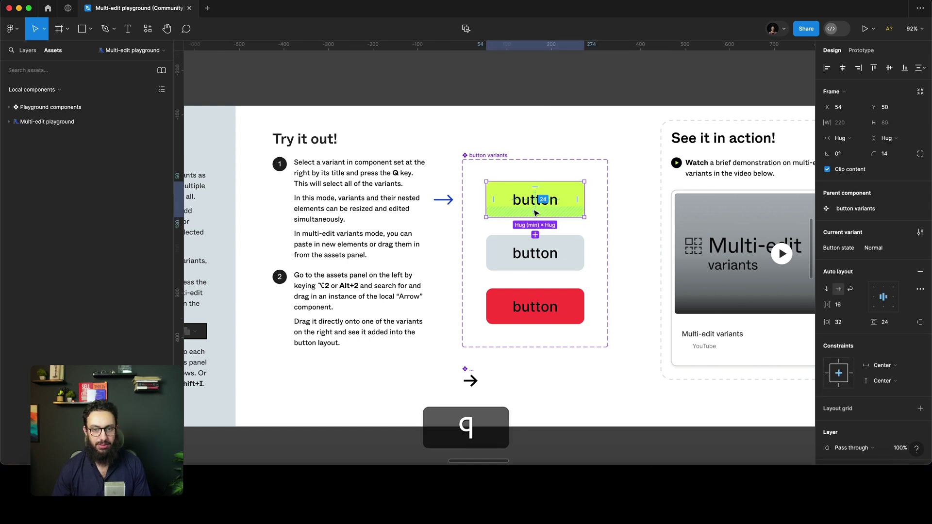
{"action": "key", "text": "super+v"}
{"action": "key", "text": "Left"}
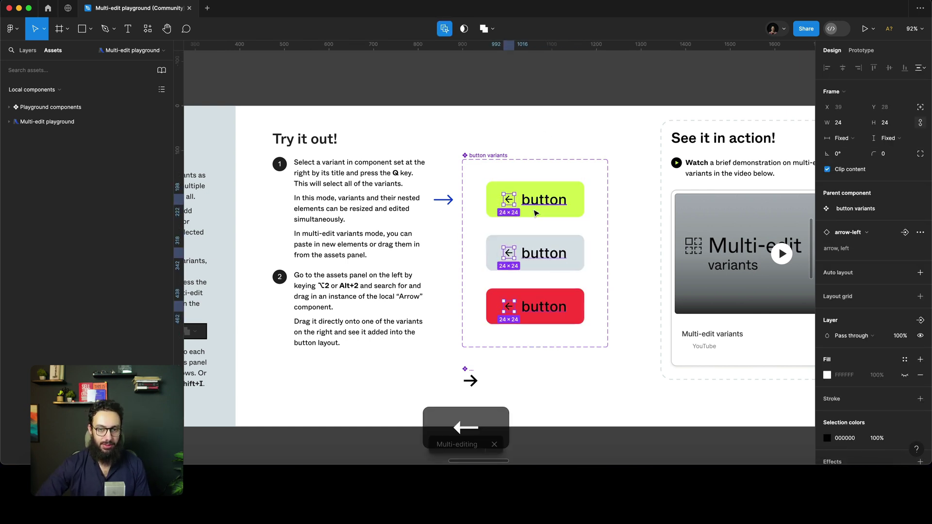
Duplicate the arrow in all three variants, move the copies after the labels and flip them horizontally.
{"action": "key", "text": "super+d"}
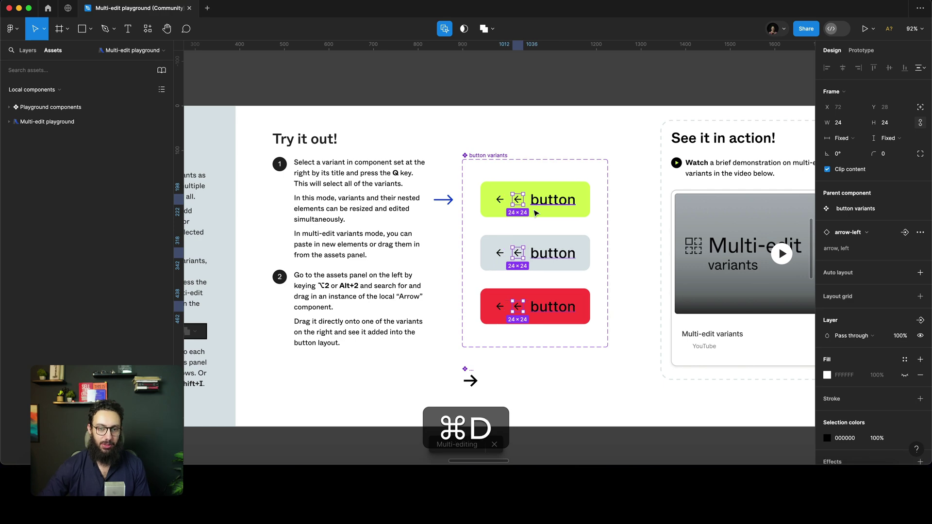
{"action": "key", "text": "Right"}
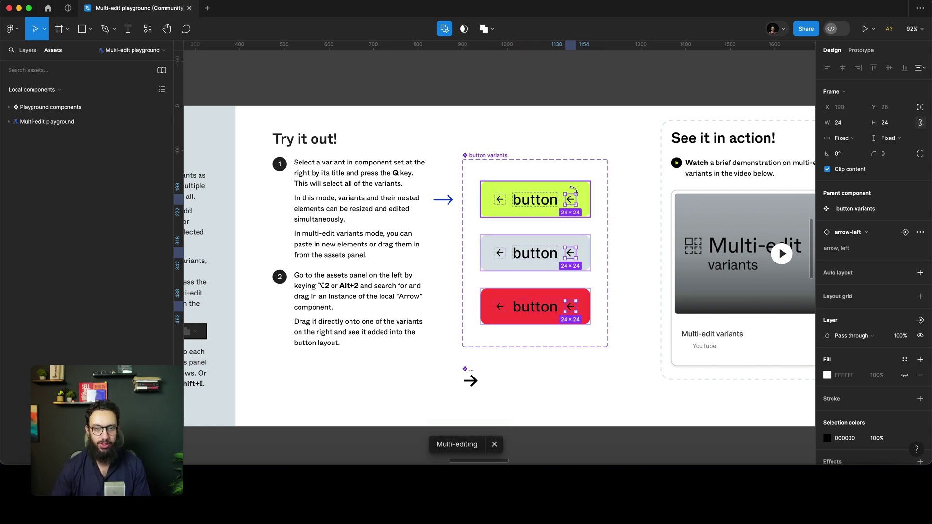
{"action": "key", "text": "shift+h"}
{"action": "key", "text": "Escape"}
In the create components section, select the Start here shape with all its matches and turn them into instances of one component.
{"action": "scroll", "coordinate": [589, 179], "scroll_direction": "down", "scroll_amount": 5}
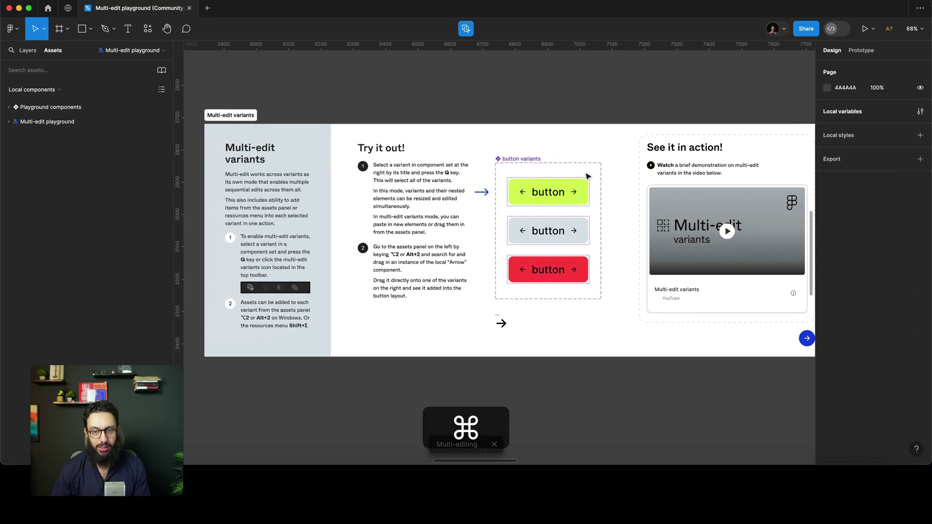
{"action": "scroll", "coordinate": [581, 179], "scroll_direction": "right", "scroll_amount": 10}
{"action": "scroll", "coordinate": [582, 179], "scroll_direction": "left", "scroll_amount": 3}
{"action": "scroll", "coordinate": [413, 213], "scroll_direction": "up", "scroll_amount": 5}
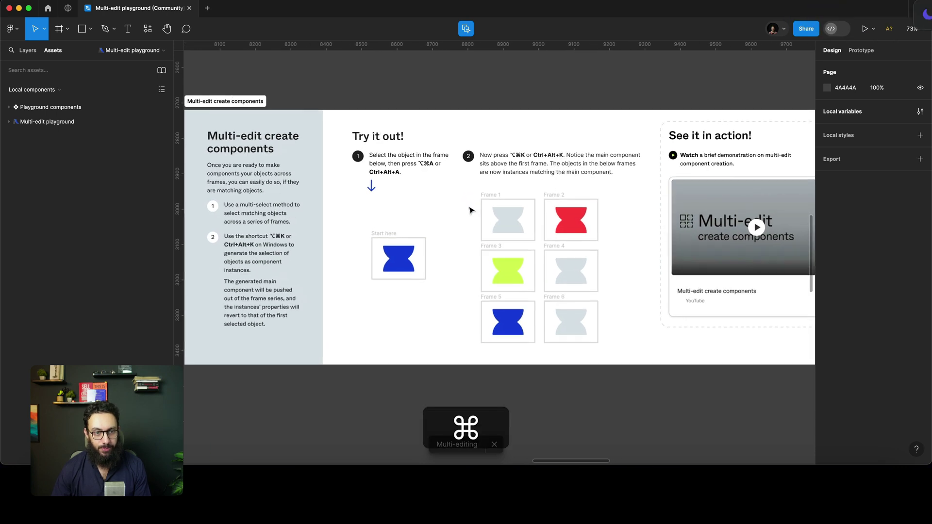
{"action": "left_click", "coordinate": [413, 266], "text": "super"}
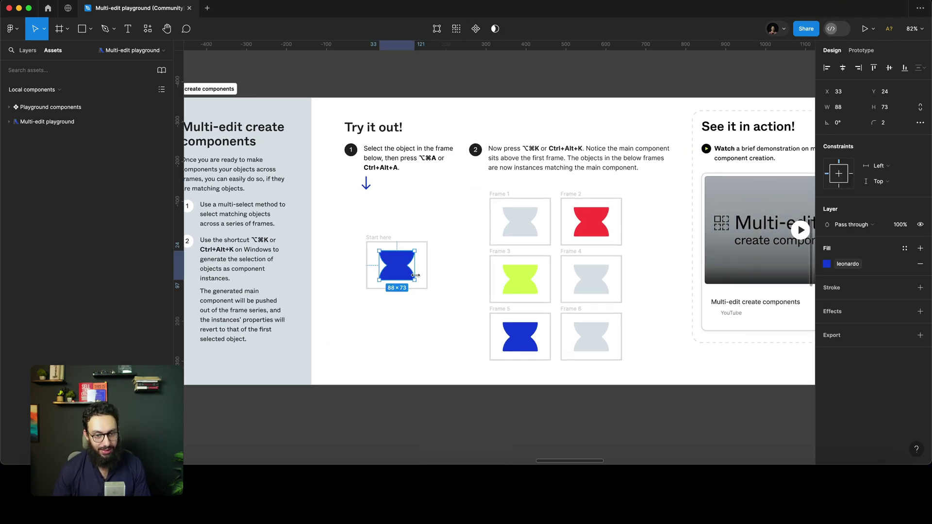
{"action": "key", "text": "alt+super+a"}
{"action": "key", "text": "alt+super+k"}
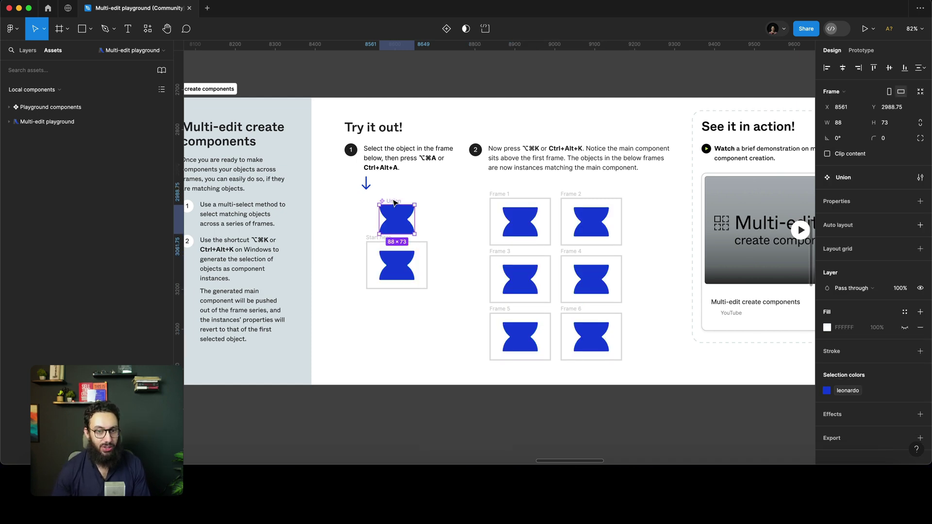
Move the Union main component clear of the Start here frame and check the instances inside the frames.
{"action": "left_click_drag", "start_coordinate": [394, 203], "coordinate": [379, 193]}
{"action": "left_click", "coordinate": [397, 265]}
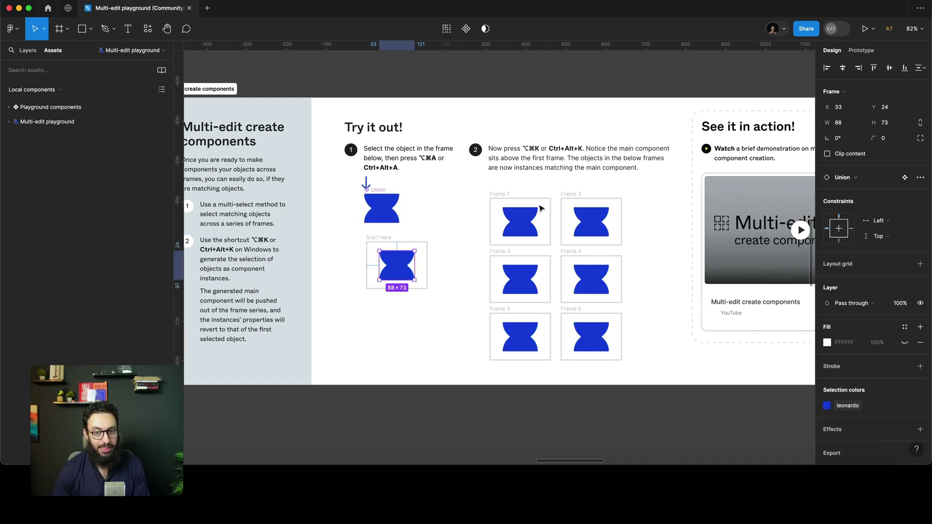
{"action": "left_click", "coordinate": [534, 216]}
{"action": "left_click", "coordinate": [595, 213]}
{"action": "left_click", "coordinate": [591, 279]}
{"action": "left_click", "coordinate": [511, 285]}
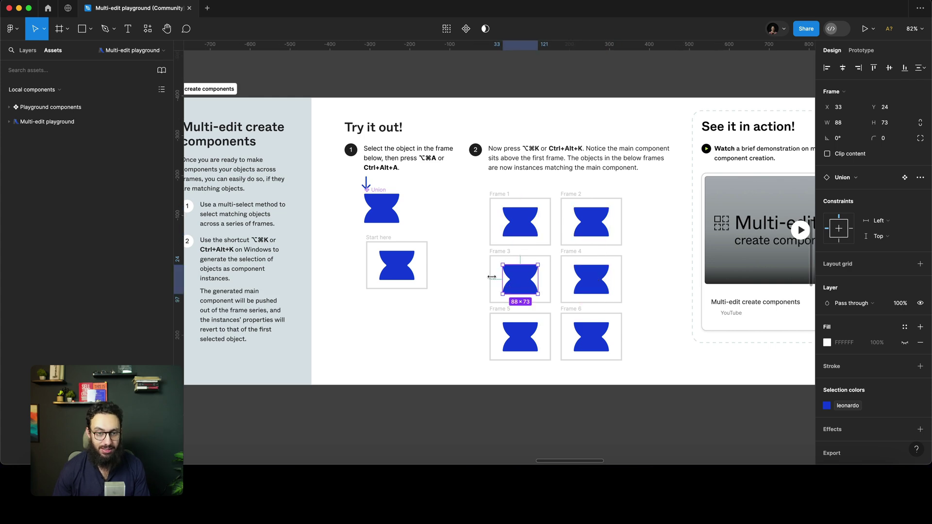
{"action": "left_click", "coordinate": [382, 209]}
In the Design mock ups section, select the matching header logos in both mockups and enlarge them to 40 × 30.
{"action": "scroll", "coordinate": [434, 219], "scroll_direction": "down", "scroll_amount": 10}
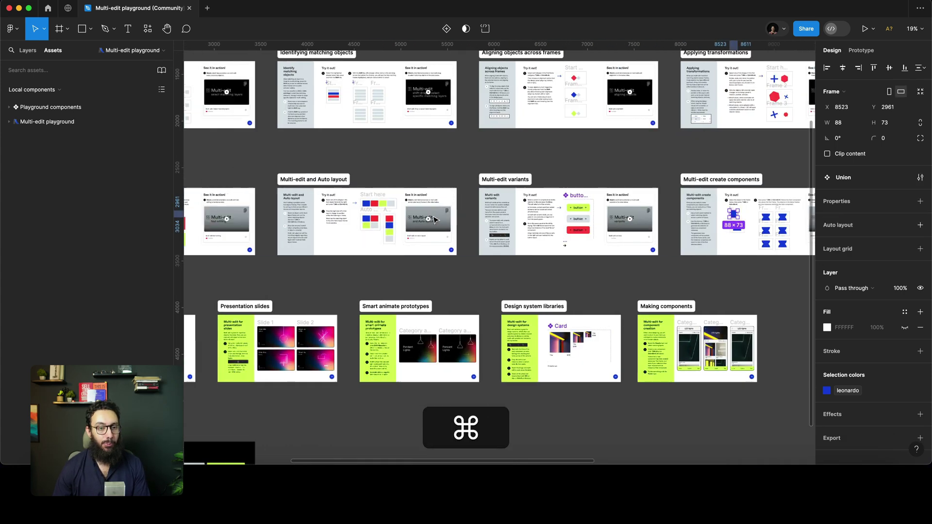
{"action": "scroll", "coordinate": [435, 219], "scroll_direction": "left", "scroll_amount": 6}
{"action": "scroll", "coordinate": [431, 217], "scroll_direction": "down", "scroll_amount": 2}
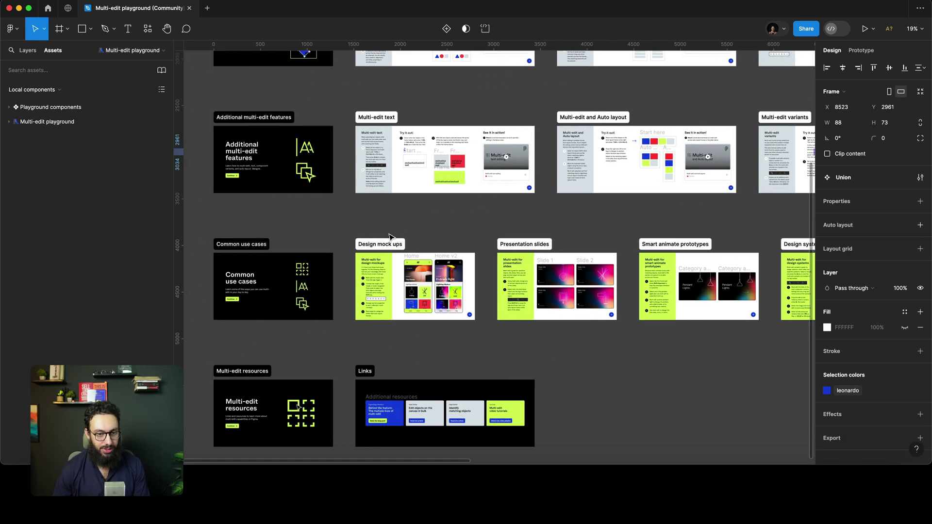
{"action": "scroll", "coordinate": [420, 290], "scroll_direction": "up", "scroll_amount": 3}
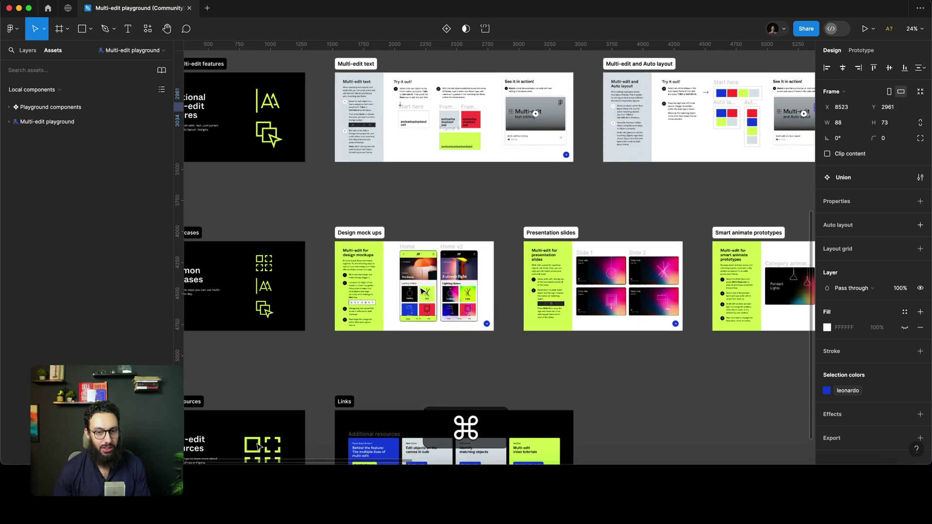
{"action": "scroll", "coordinate": [422, 291], "scroll_direction": "up", "scroll_amount": 6}
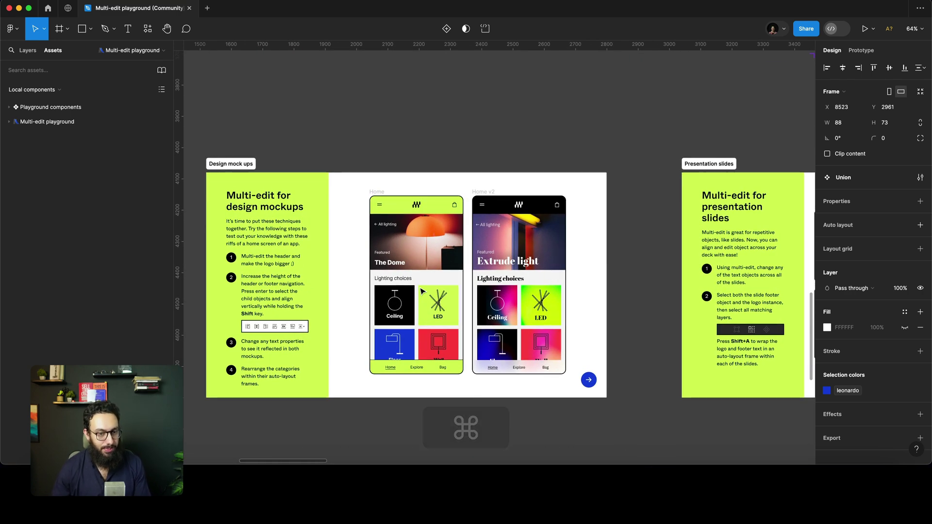
{"action": "scroll", "coordinate": [287, 264], "scroll_direction": "up", "scroll_amount": 3}
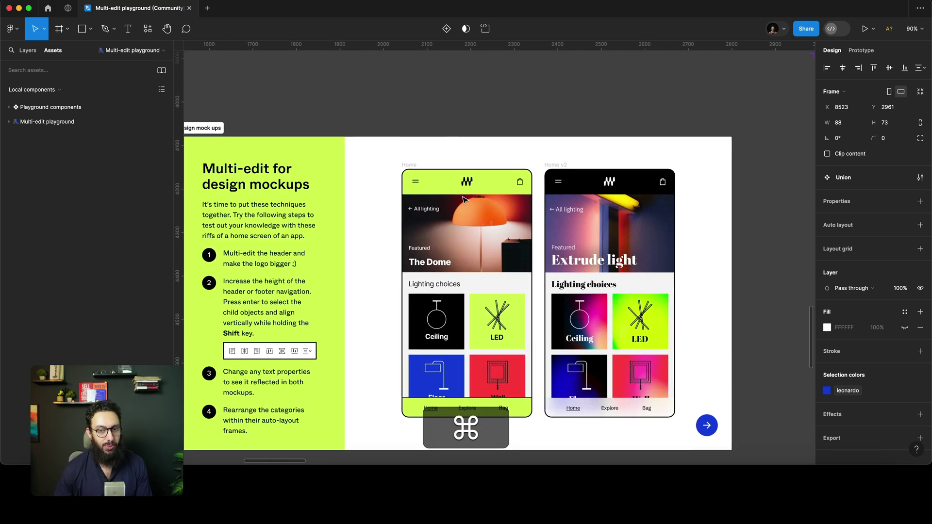
{"action": "left_click", "coordinate": [480, 183]}
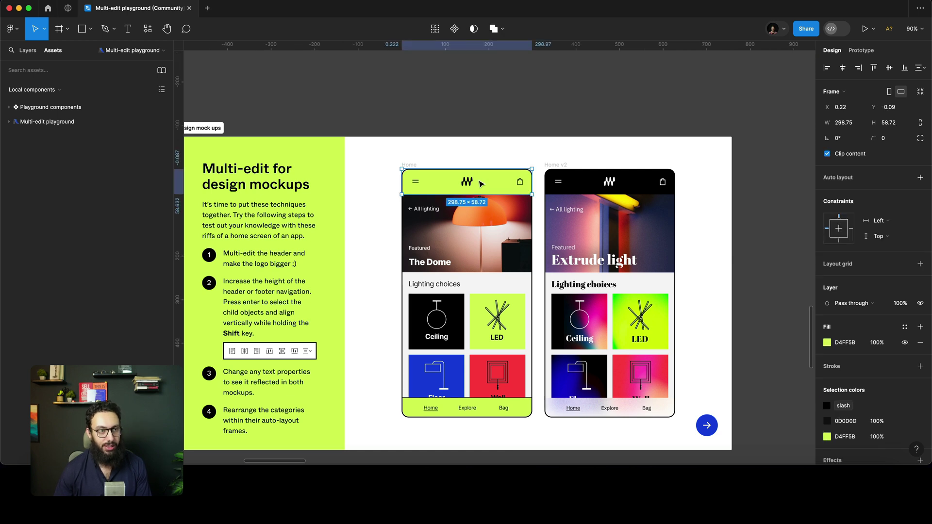
{"action": "key", "text": "alt+1"}
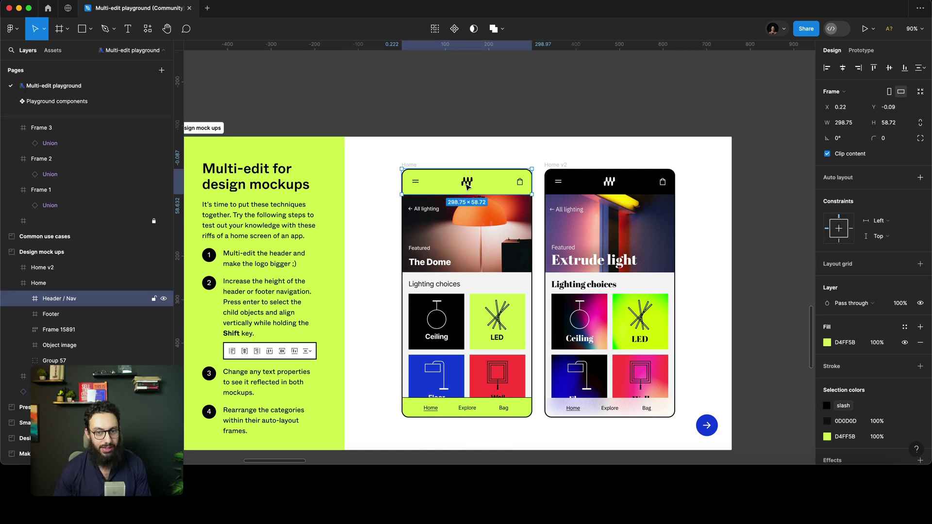
{"action": "left_click", "coordinate": [467, 183]}
{"action": "key", "text": "alt+super+a"}
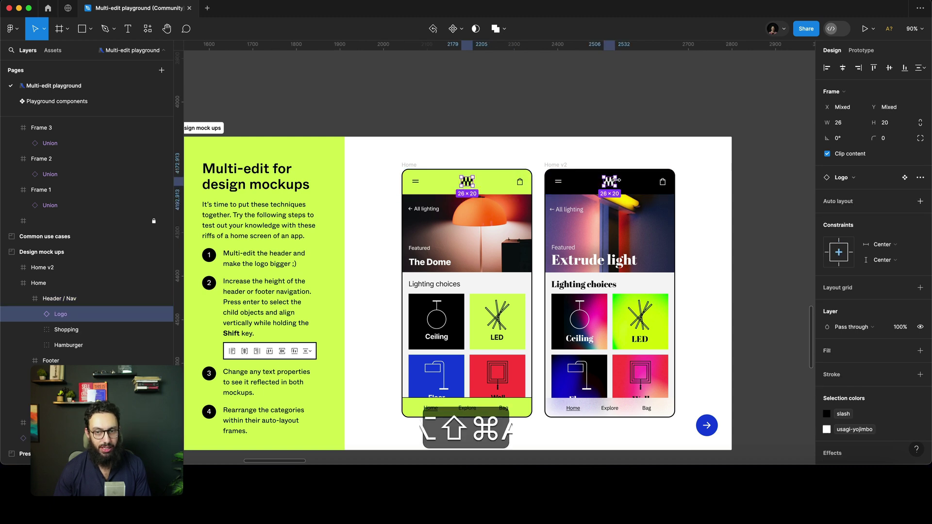
{"action": "left_click_drag", "start_coordinate": [615, 180], "coordinate": [618, 178]}
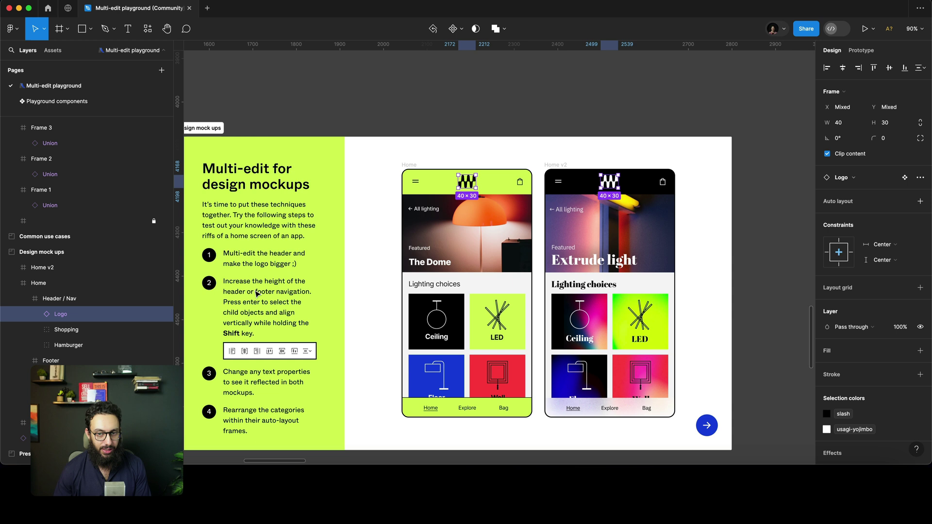
Increase the height of both mockup headers to 73 and both matching footers to 67.
{"action": "key", "text": "shift+Return"}
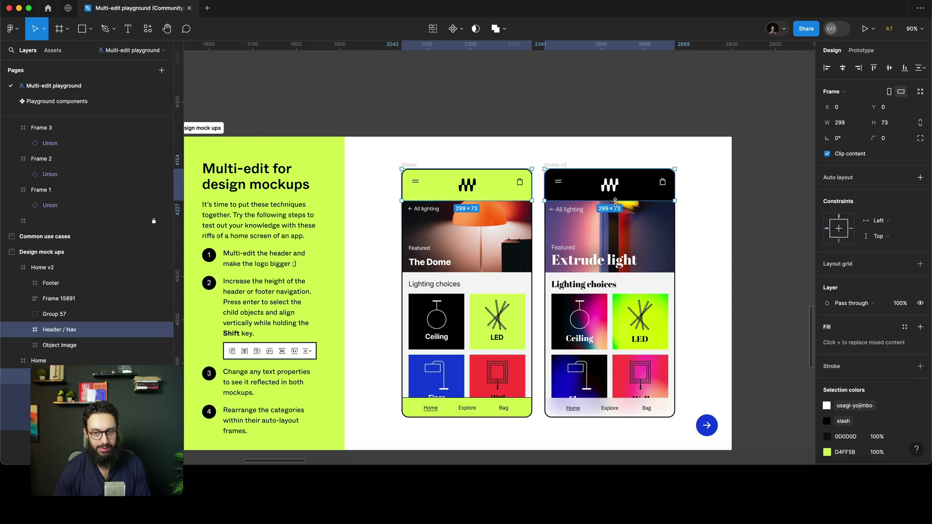
{"action": "left_click", "coordinate": [445, 408], "text": "alt+super"}
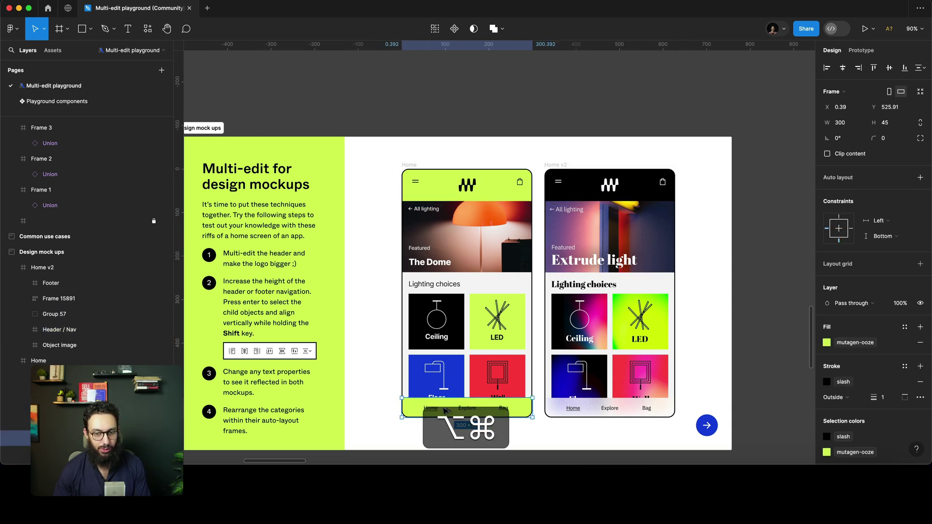
{"action": "key", "text": "super+alt+a"}
{"action": "mouse_move", "coordinate": [554, 397]}
{"action": "left_mouse_down"}
{"action": "mouse_move", "coordinate": [555, 377]}
{"action": "mouse_move", "coordinate": [555, 389]}
{"action": "left_mouse_up"}
Select the Home, Explore and Bag labels in both footers and center them vertically within their footers.
{"action": "key", "text": "Return"}
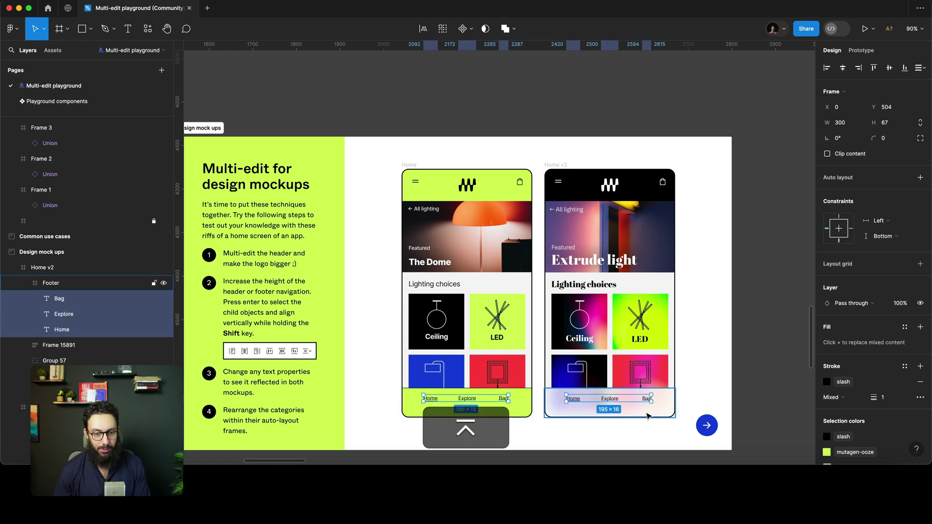
{"action": "key", "text": "alt+v"}
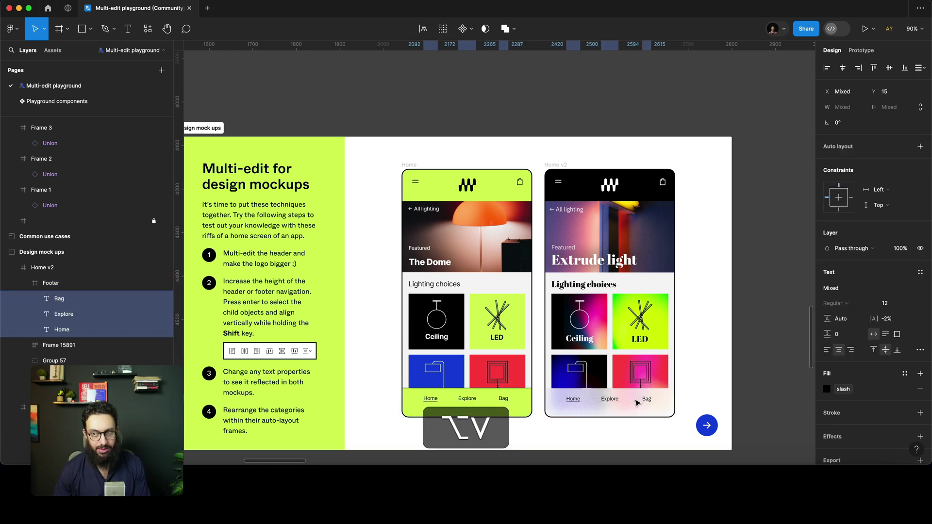
{"action": "key", "text": "shift"}
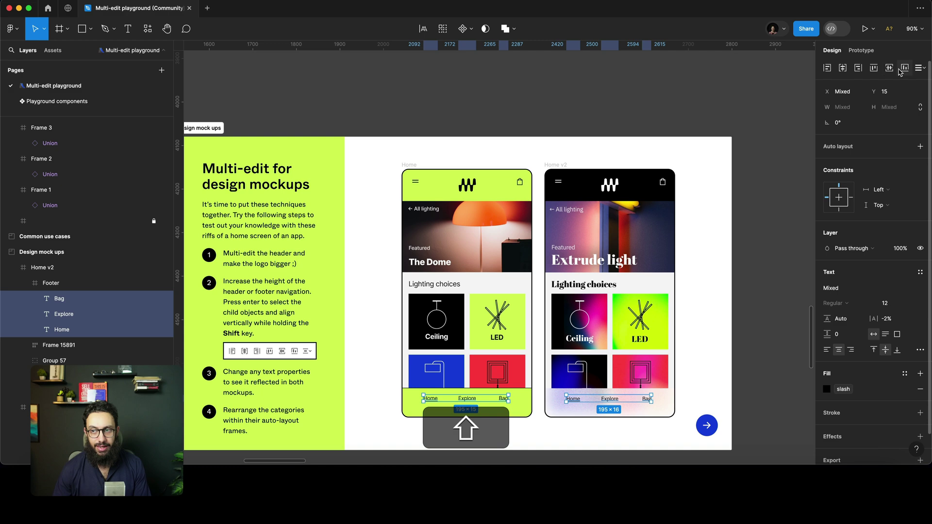
{"action": "left_click", "coordinate": [892, 70], "text": "shift"}
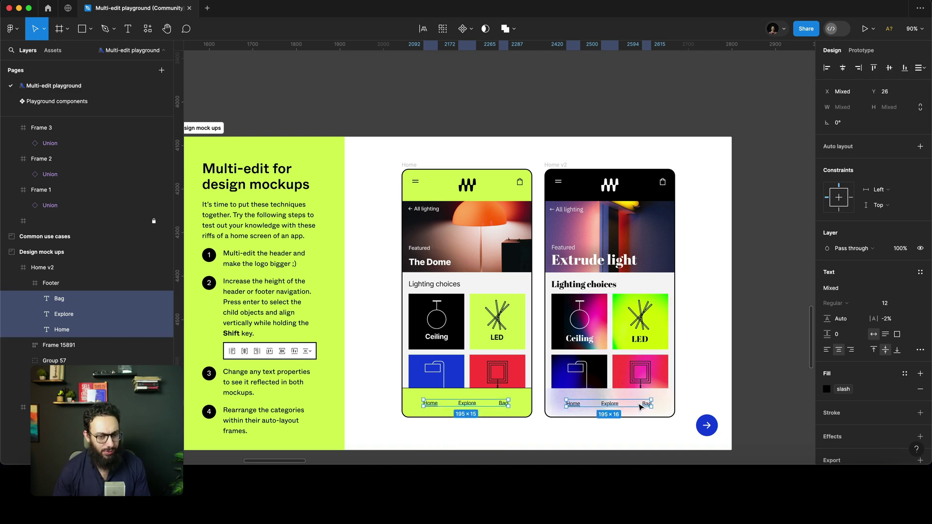
In the Presentation slides section, align the matching titles of all four slides to the right edge and move them inward to X 304.
{"action": "scroll", "coordinate": [641, 406], "scroll_direction": "down", "scroll_amount": 5}
{"action": "scroll", "coordinate": [607, 398], "scroll_direction": "right", "scroll_amount": 10}
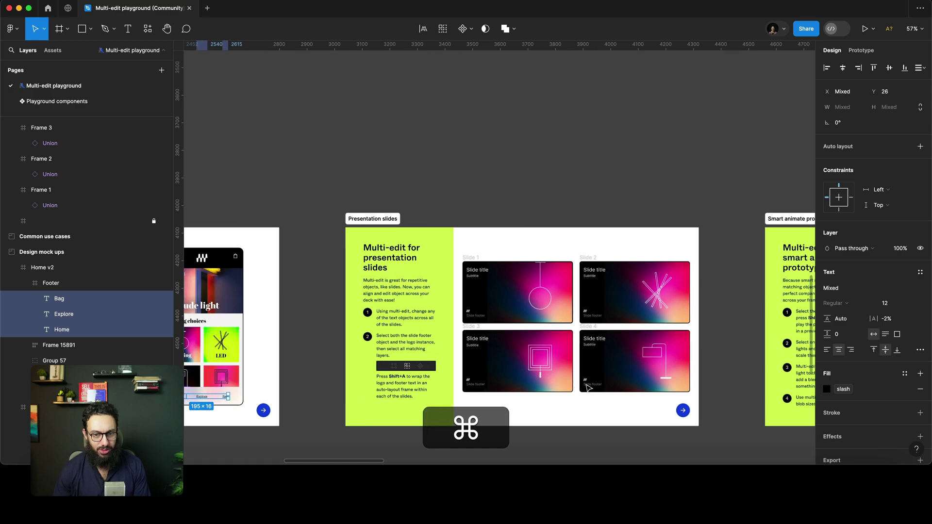
{"action": "scroll", "coordinate": [588, 388], "scroll_direction": "up", "scroll_amount": 5}
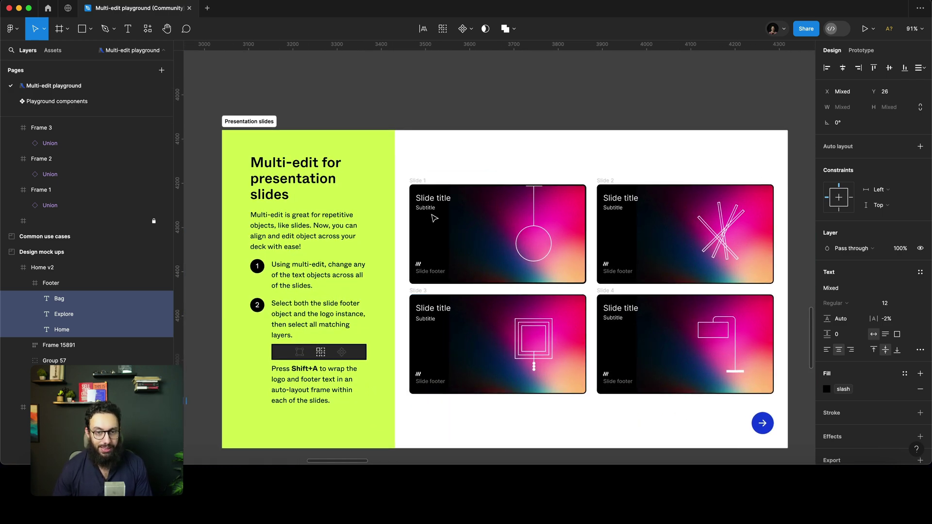
{"action": "left_click", "coordinate": [440, 200], "text": "super"}
{"action": "key", "text": "alt+super+a"}
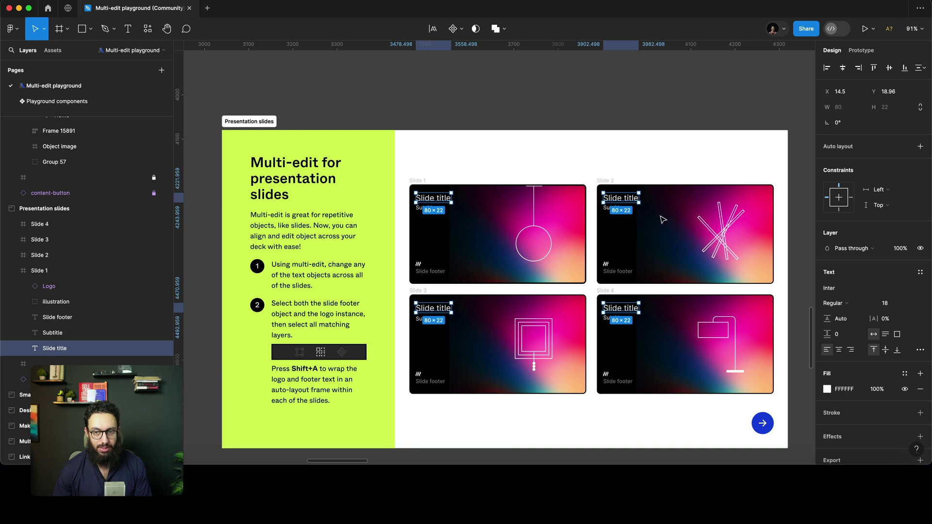
{"action": "key", "text": "shift"}
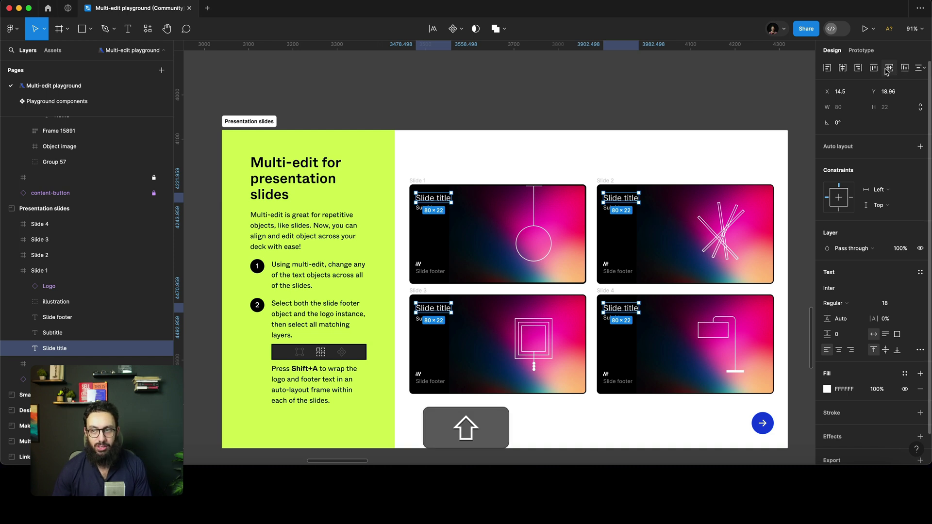
{"action": "left_click", "coordinate": [858, 68]}
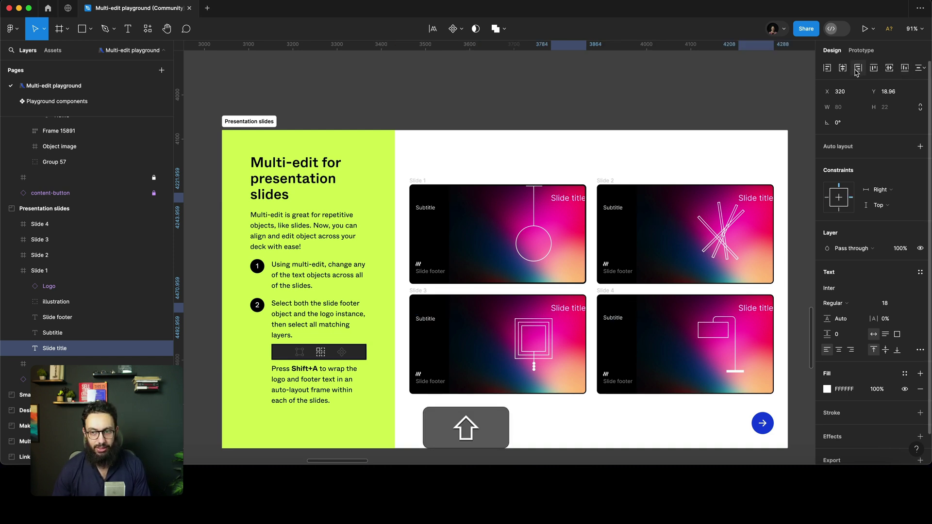
{"action": "key", "text": "shift+Left"}
{"action": "key", "text": "shift+Left"}
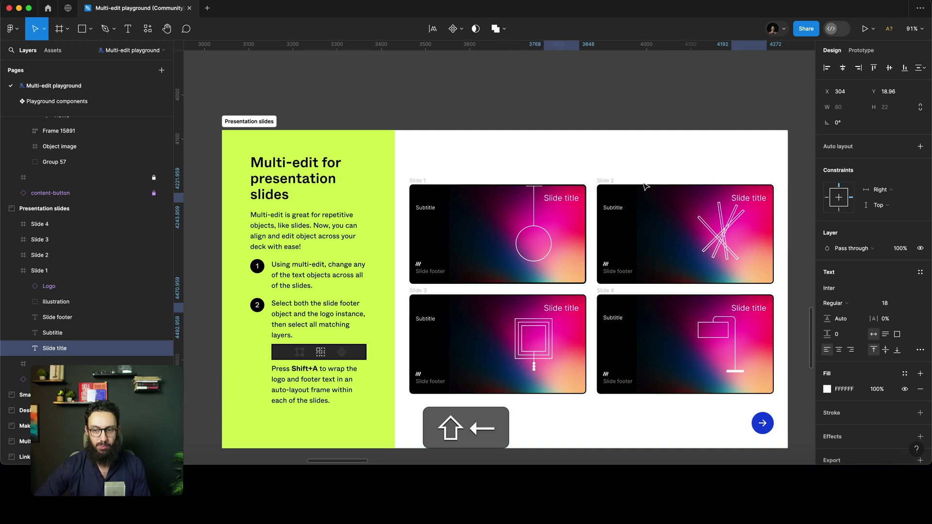
{"action": "key", "text": "Escape"}
Select the matching illustrations in all four slides and move them left by about 114 px.
{"action": "left_click", "coordinate": [521, 257]}
{"action": "key", "text": "alt+super+a"}
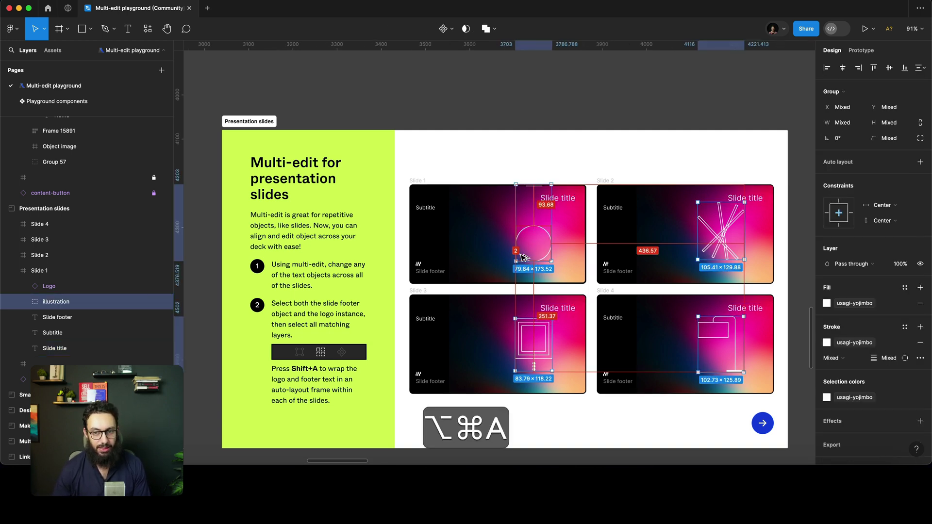
{"action": "left_click_drag", "start_coordinate": [540, 259], "coordinate": [493, 257]}
In the Smart animate prototypes section, play the first Category animation frame in an inline preview.
{"action": "scroll", "coordinate": [492, 257], "scroll_direction": "down", "scroll_amount": 5}
{"action": "scroll", "coordinate": [499, 242], "scroll_direction": "right", "scroll_amount": 10}
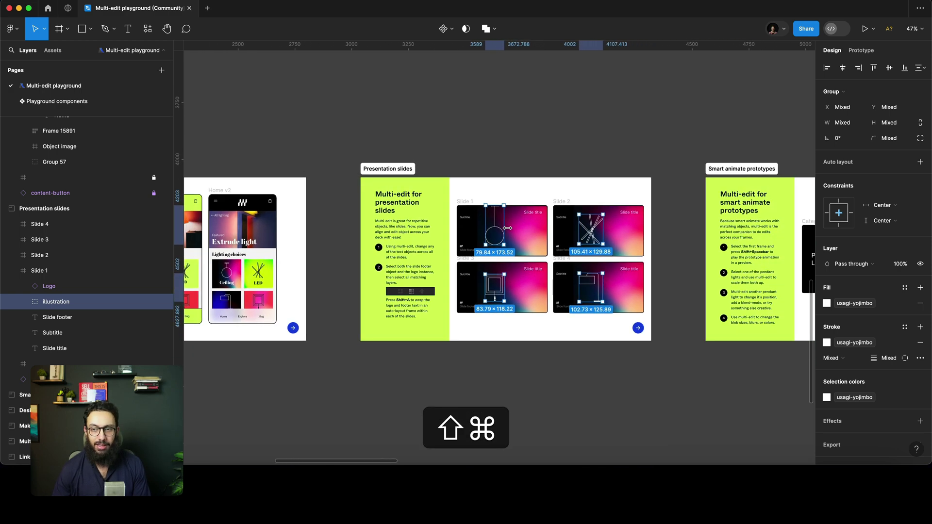
{"action": "scroll", "coordinate": [510, 232], "scroll_direction": "left", "scroll_amount": 3}
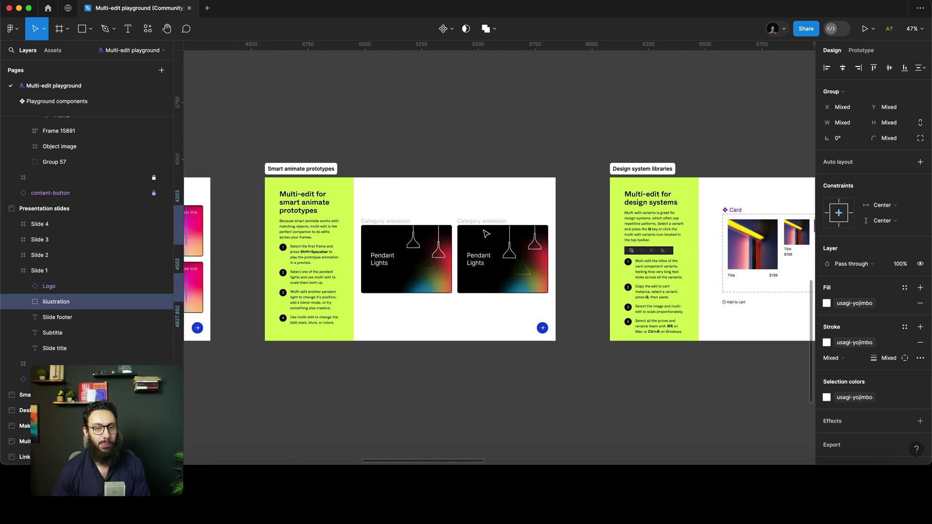
{"action": "scroll", "coordinate": [326, 214], "scroll_direction": "up", "scroll_amount": 5, "text": "ctrl"}
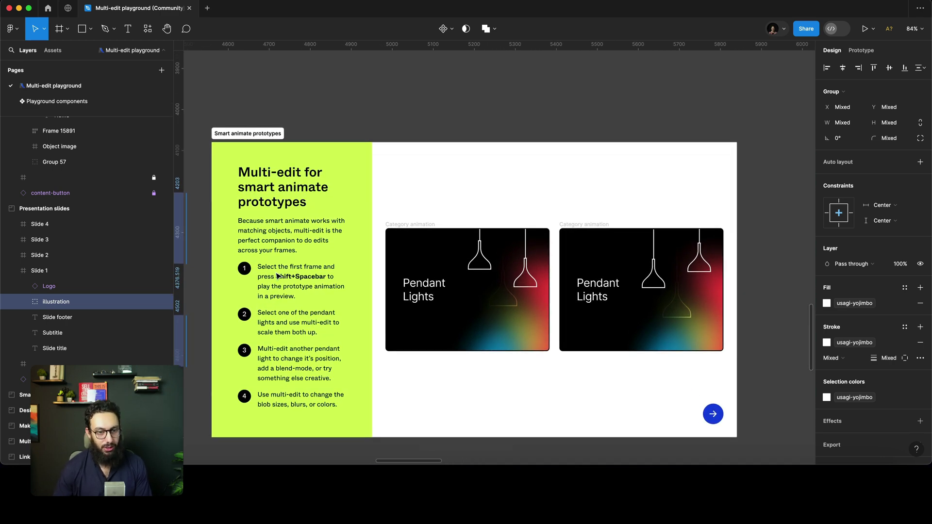
{"action": "left_click", "coordinate": [418, 226]}
{"action": "key", "text": "shift+space"}
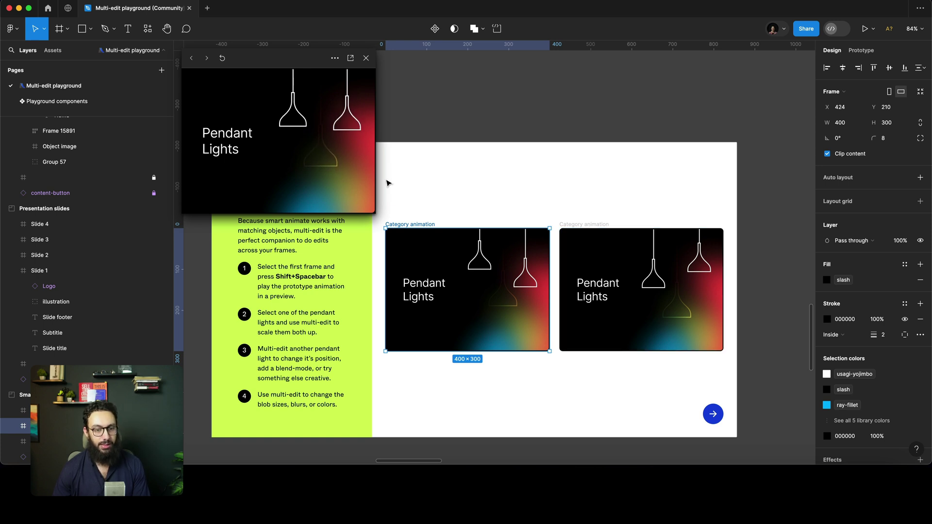
{"action": "left_click", "coordinate": [480, 262]}
{"action": "left_click", "coordinate": [529, 281], "text": "shift"}
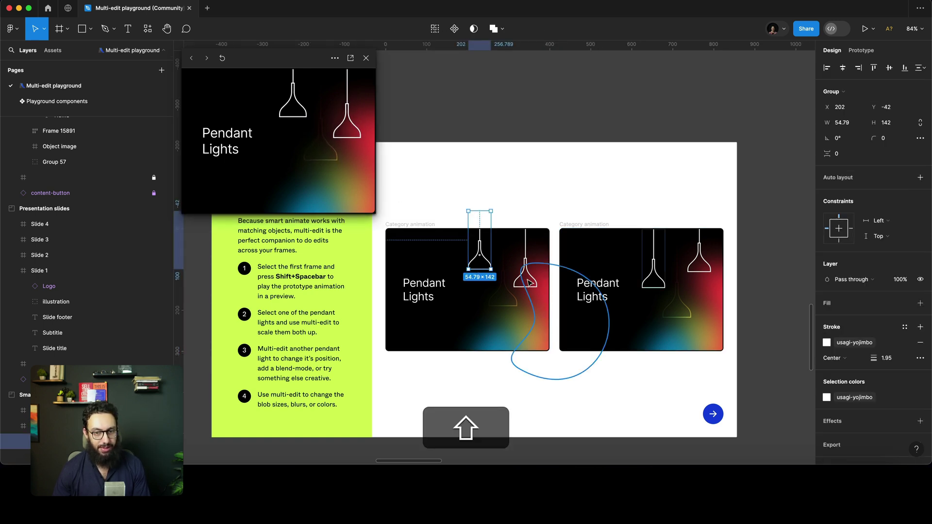
{"action": "left_click", "coordinate": [461, 216]}
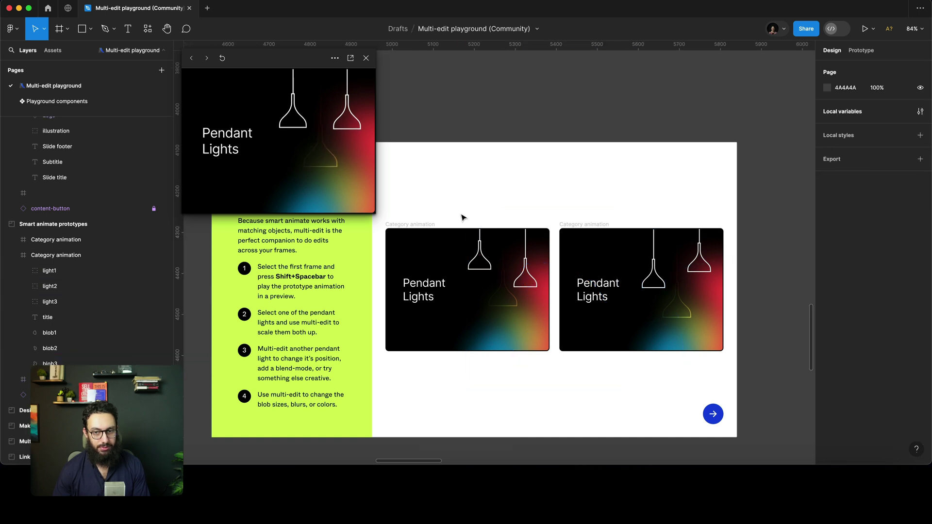
Select the matching light1 pendant in both Category animation frames and enlarge it to about 71.38 × 185.
{"action": "left_click", "coordinate": [480, 256]}
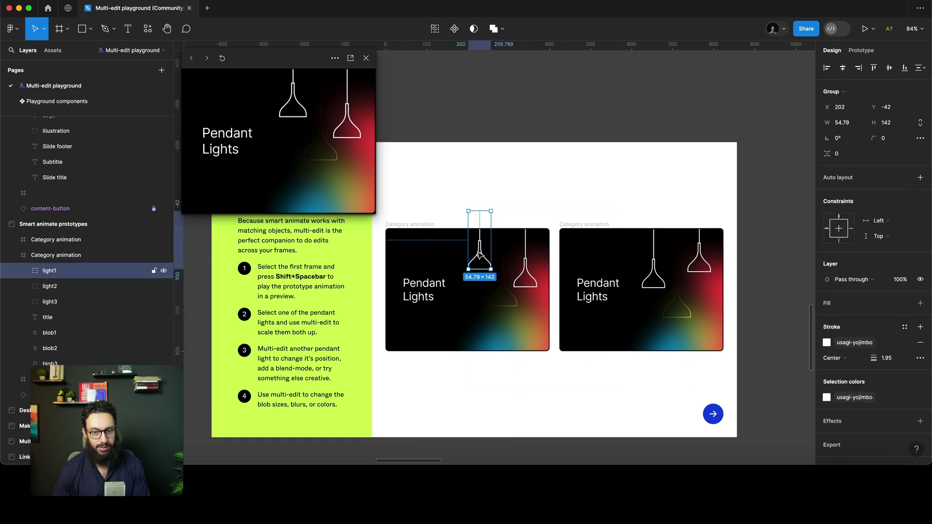
{"action": "key", "text": "alt+super+a"}
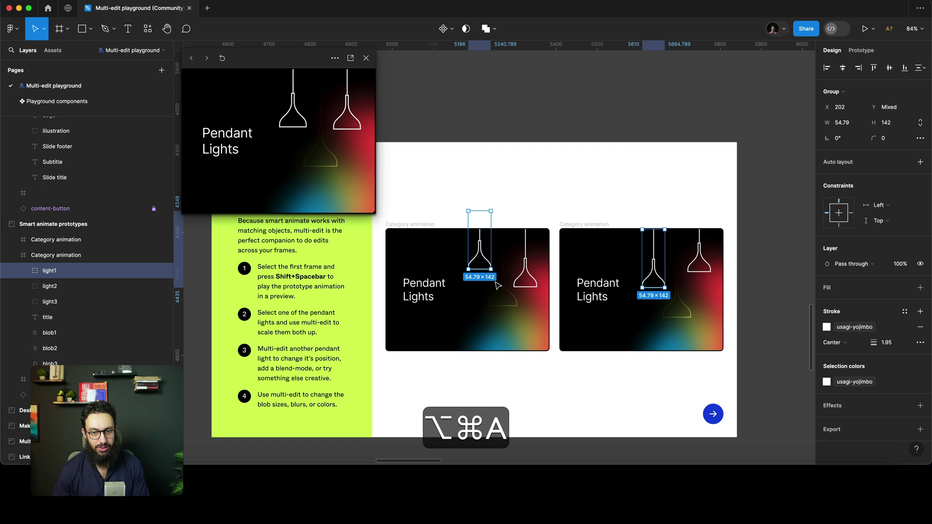
{"action": "left_click_drag", "start_coordinate": [480, 270], "coordinate": [478, 288]}
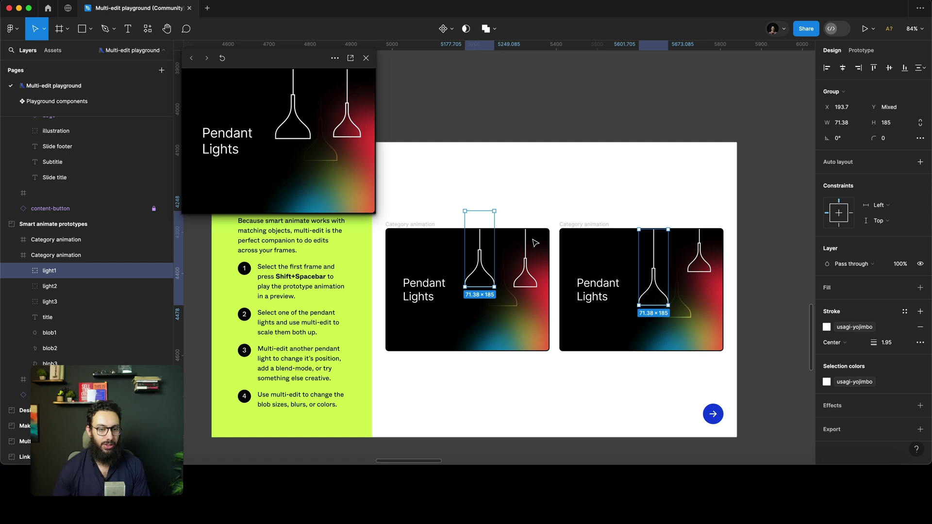
Select blob1 and blob2 in both Category animation frames, enlarge them together and clear the selection.
{"action": "left_click", "coordinate": [519, 334], "text": "super"}
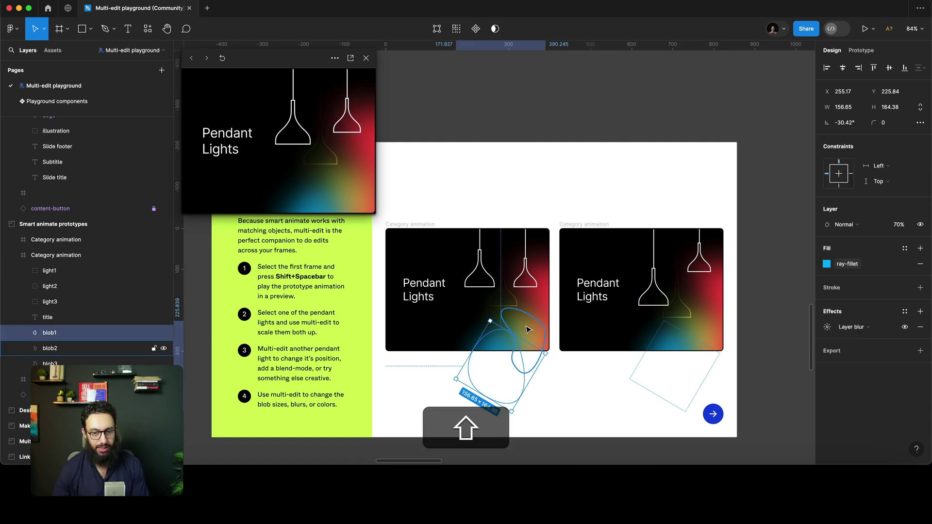
{"action": "left_click", "coordinate": [640, 369], "text": "shift"}
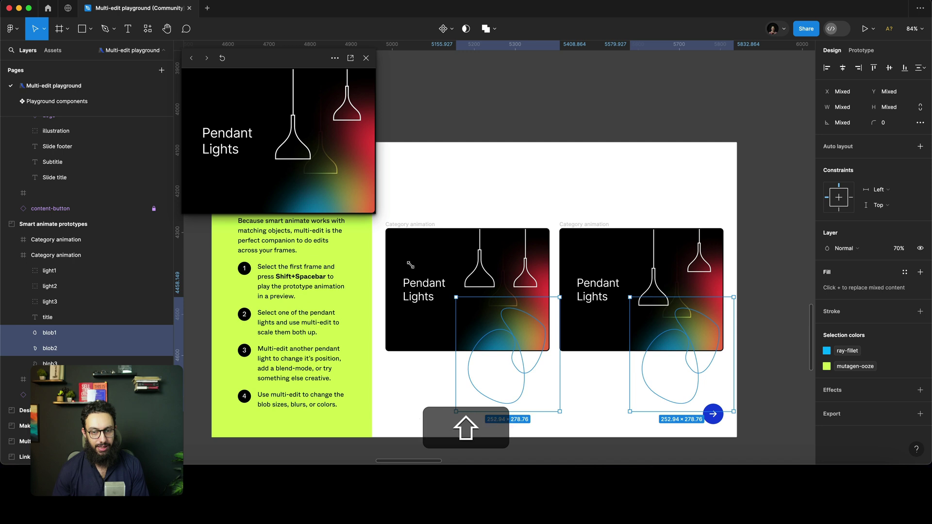
{"action": "left_click", "coordinate": [509, 184]}
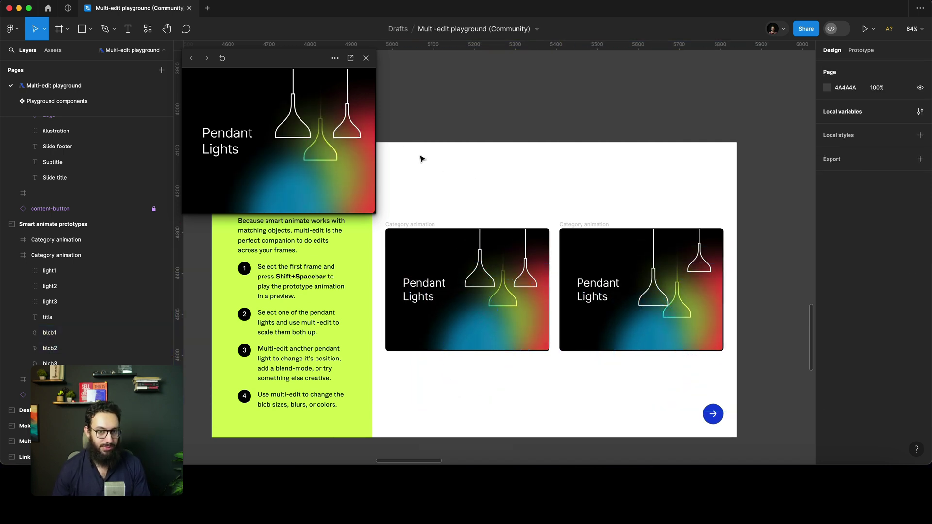
Preview the edited prototype animation starting from the first Category animation frame.
{"action": "key", "text": "shift+space"}
{"action": "left_click", "coordinate": [407, 224]}
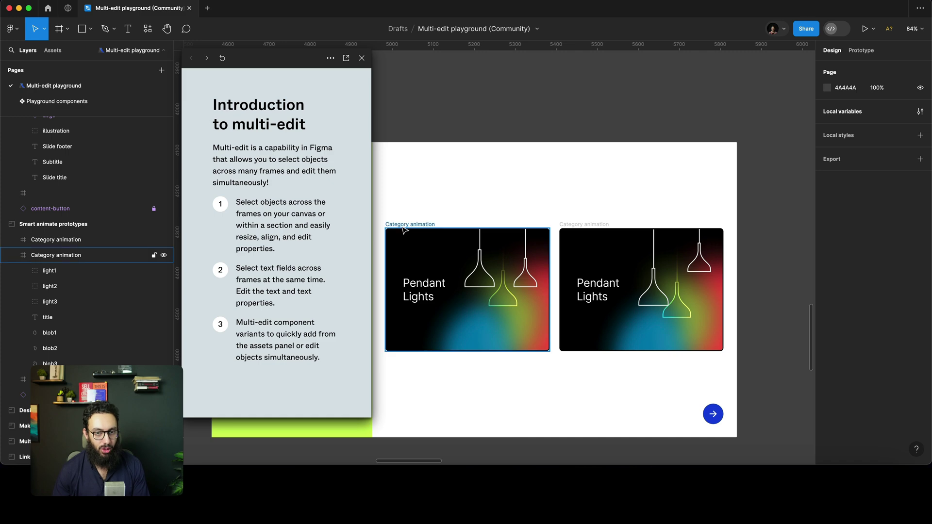
{"action": "key", "text": "shift+space"}
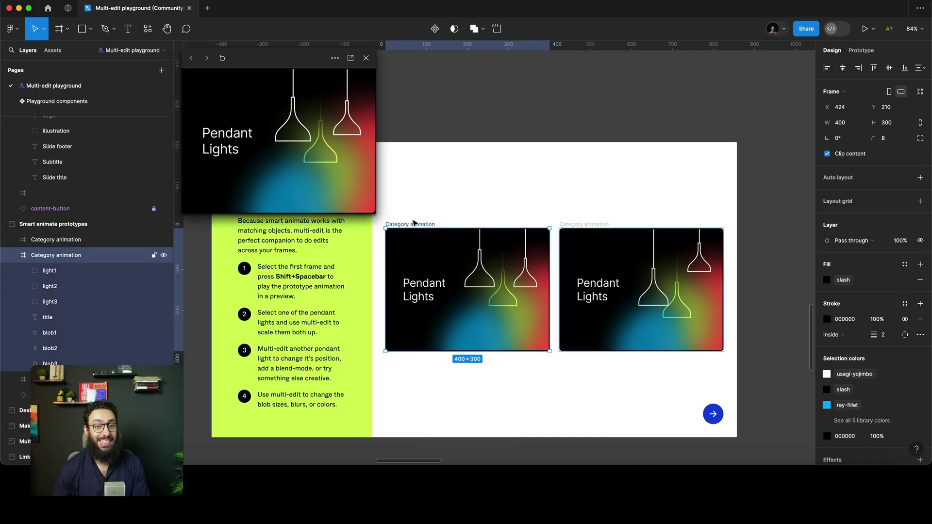
In the Design system libraries section, try the long filler text "sadkasdlkas;dlkas;ldk;aslkdl;askd;laskl;sakd;laskd;slak" as the title of all Card variants using multi-edit.
{"action": "scroll", "coordinate": [671, 236], "scroll_direction": "down", "scroll_amount": 8}
{"action": "scroll", "coordinate": [566, 224], "scroll_direction": "up", "scroll_amount": 4}
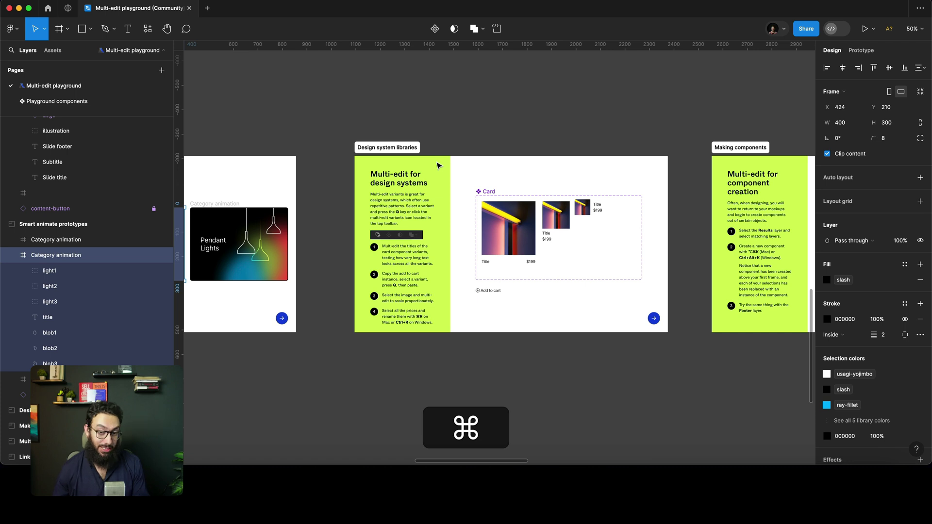
{"action": "scroll", "coordinate": [477, 190], "scroll_direction": "up", "scroll_amount": 3}
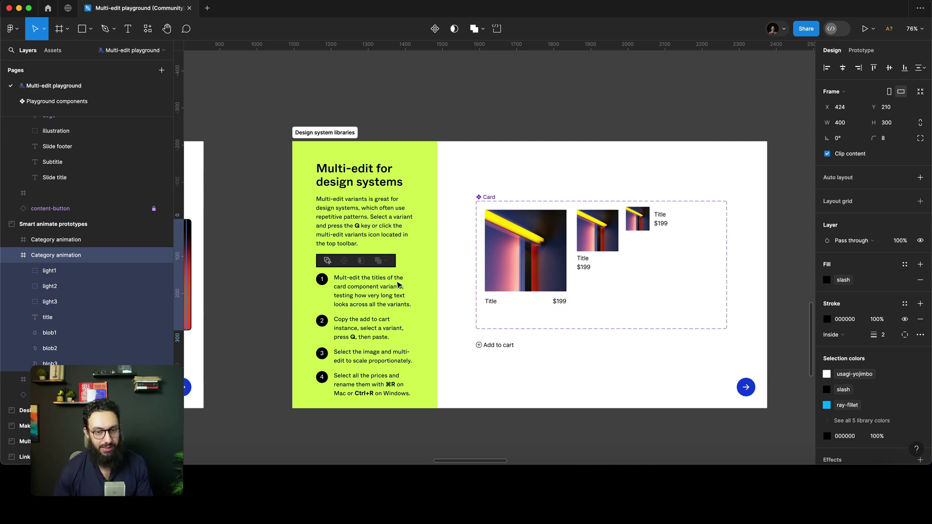
{"action": "scroll", "coordinate": [416, 284], "scroll_direction": "up", "scroll_amount": 5}
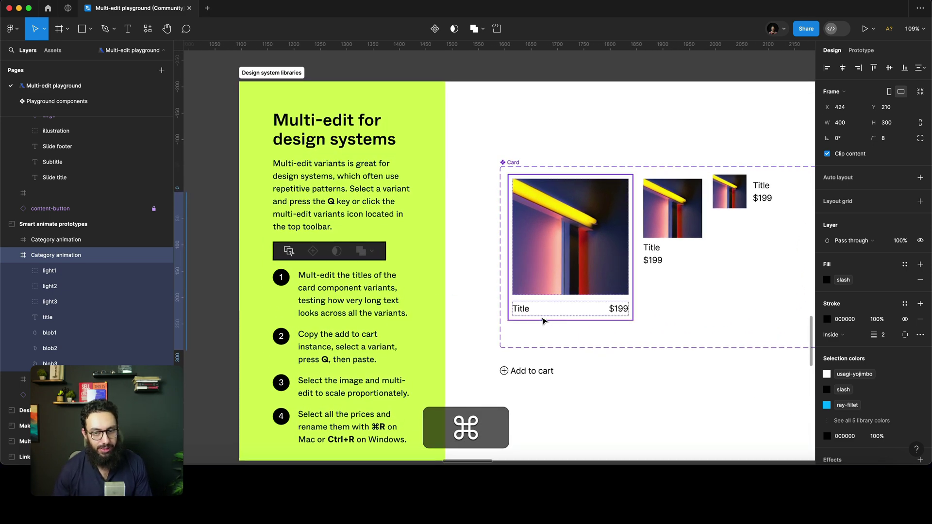
{"action": "left_click", "coordinate": [524, 311], "text": "super"}
{"action": "key", "text": "q"}
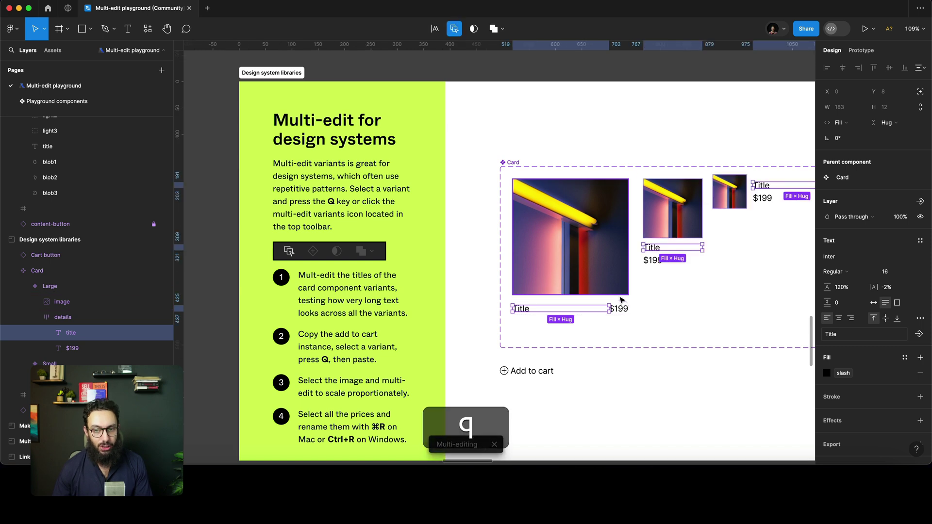
{"action": "scroll", "coordinate": [619, 297], "scroll_direction": "right", "scroll_amount": 2}
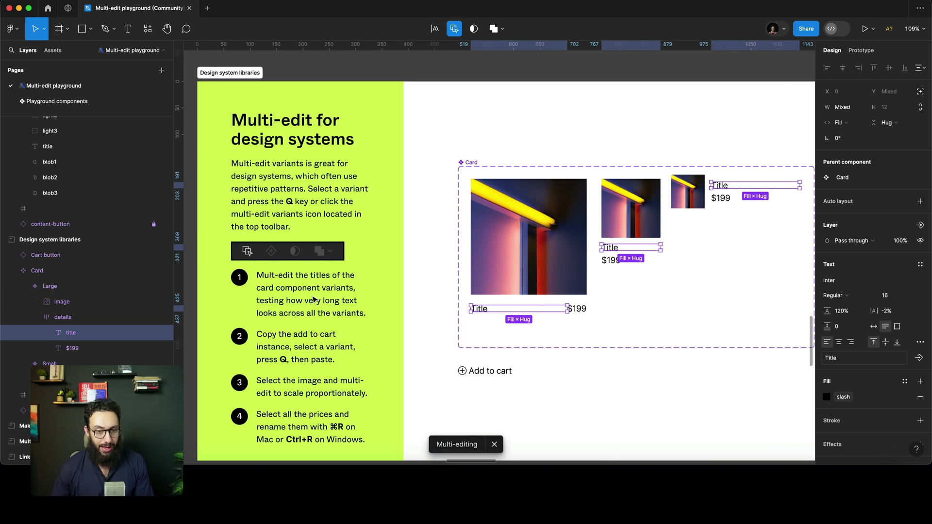
{"action": "key", "text": "Return"}
{"action": "type", "text": "sadkasdlkas;dlk"}
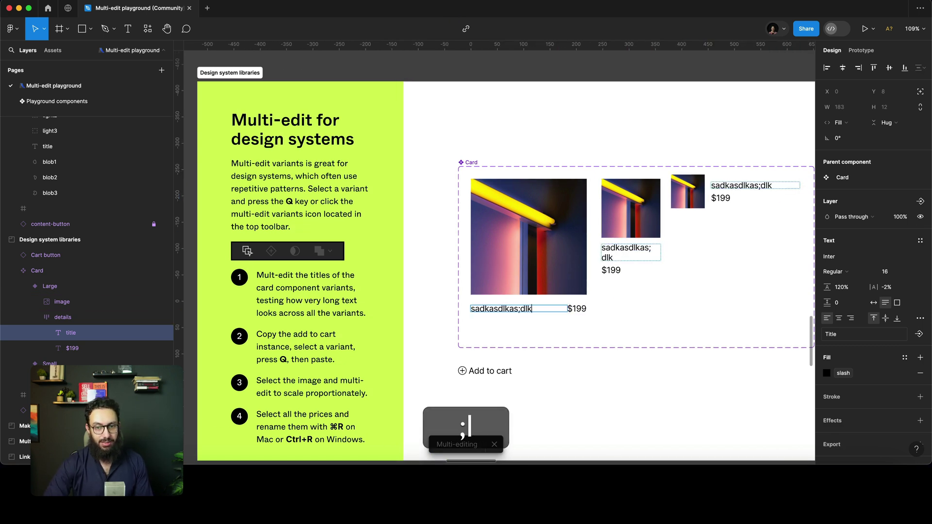
{"action": "type", "text": "as;ldk;aslkdl;askd;laskl;sakd;laskd;slak"}
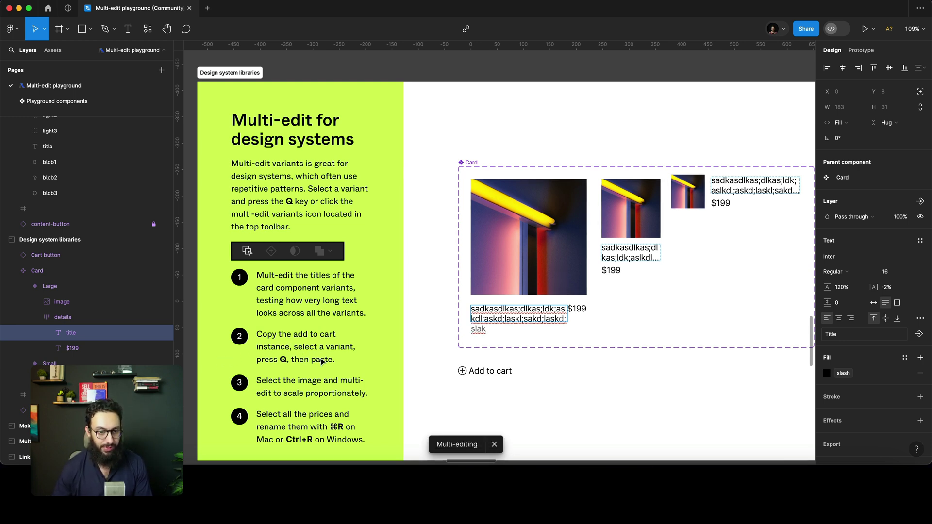
{"action": "key", "text": "Escape"}
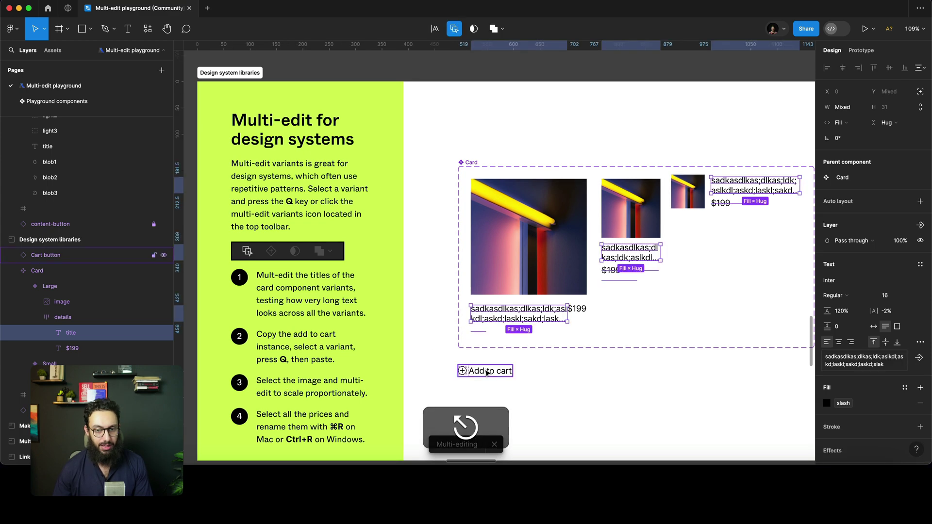
{"action": "key", "text": "super+z"}
{"action": "key", "text": "super+z"}
Copy the Add to cart instance and select the details frame inside the Large card variant.
{"action": "left_click", "coordinate": [487, 372]}
{"action": "key", "text": "super+c"}
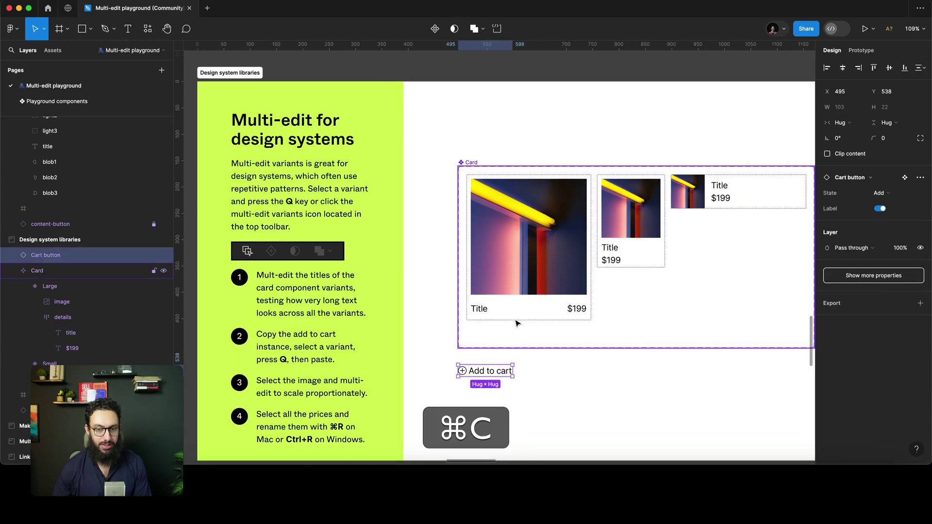
{"action": "left_click", "coordinate": [516, 316]}
{"action": "left_click", "coordinate": [516, 315]}
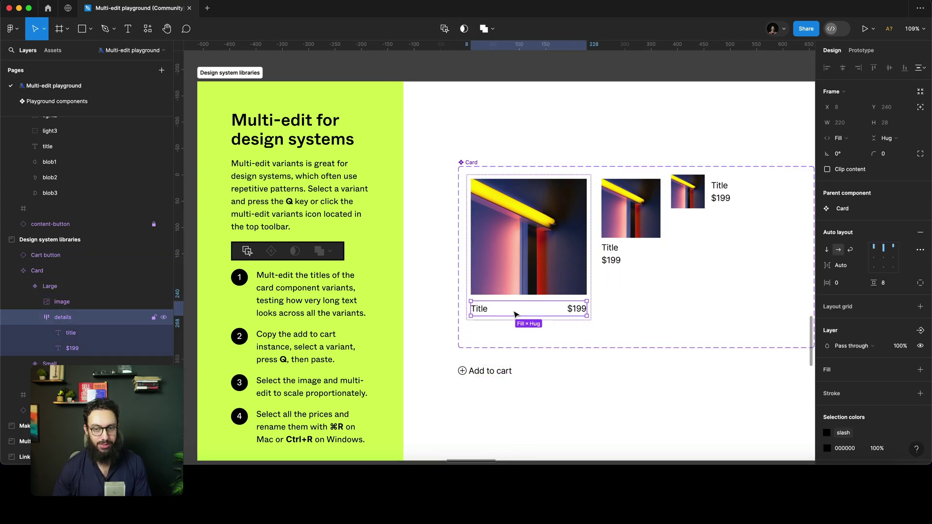
Try pasting the Add to cart instance in place and into the Card variants' details frames, undoing each attempt.
{"action": "key", "text": "q"}
{"action": "key", "text": "super+shift+v"}
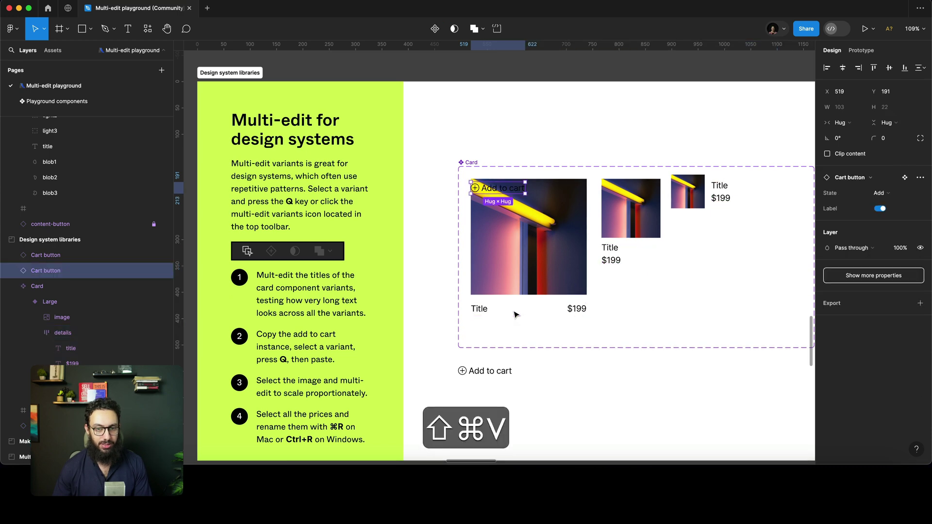
{"action": "key", "text": "super+shift+z"}
{"action": "key", "text": "super+v"}
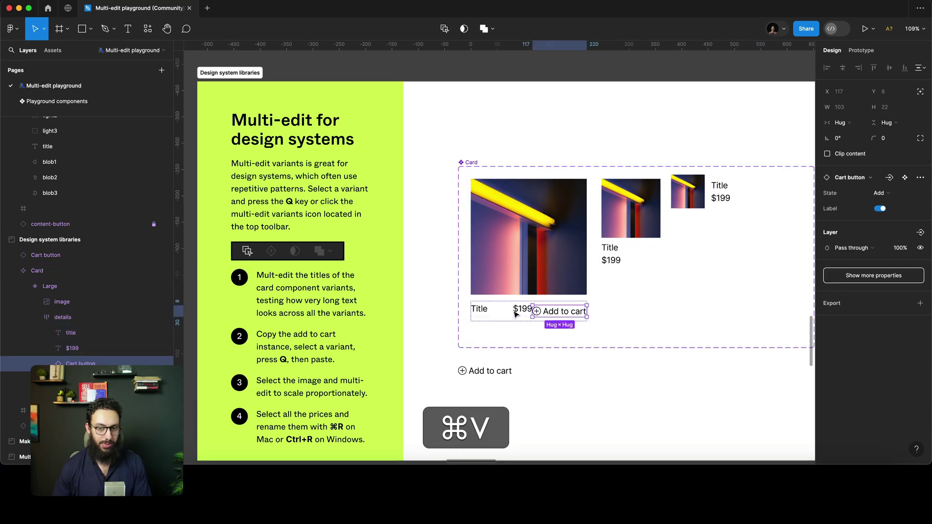
{"action": "key", "text": "super+z"}
{"action": "key", "text": "q"}
{"action": "key", "text": "super+v"}
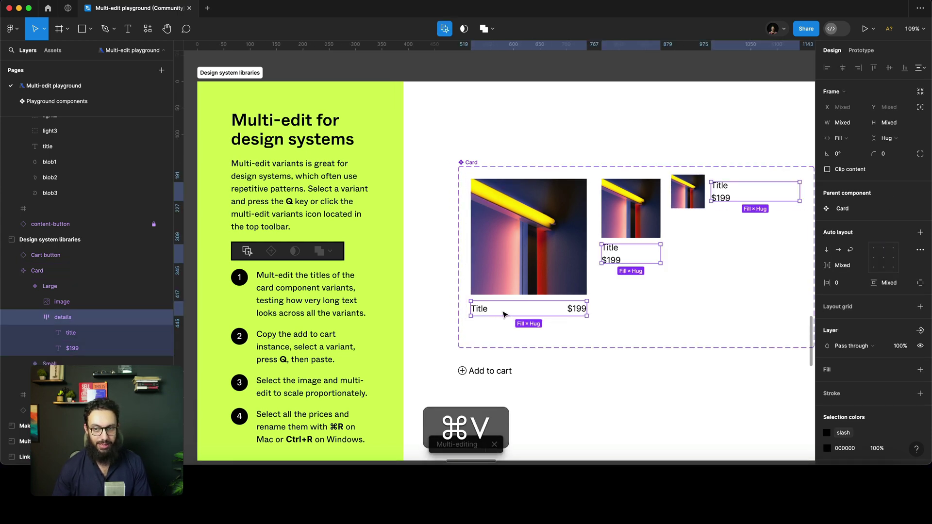
{"action": "key", "text": "super+z"}
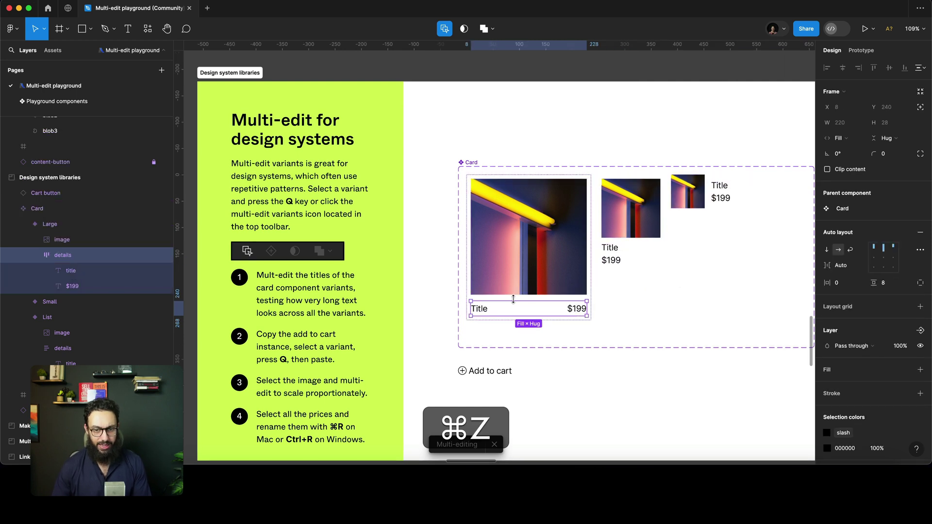
Select all matching Card variants from the Large one, paste the Add to cart instance into each and undo the paste.
{"action": "key", "text": "shift+Return"}
{"action": "key", "text": "q"}
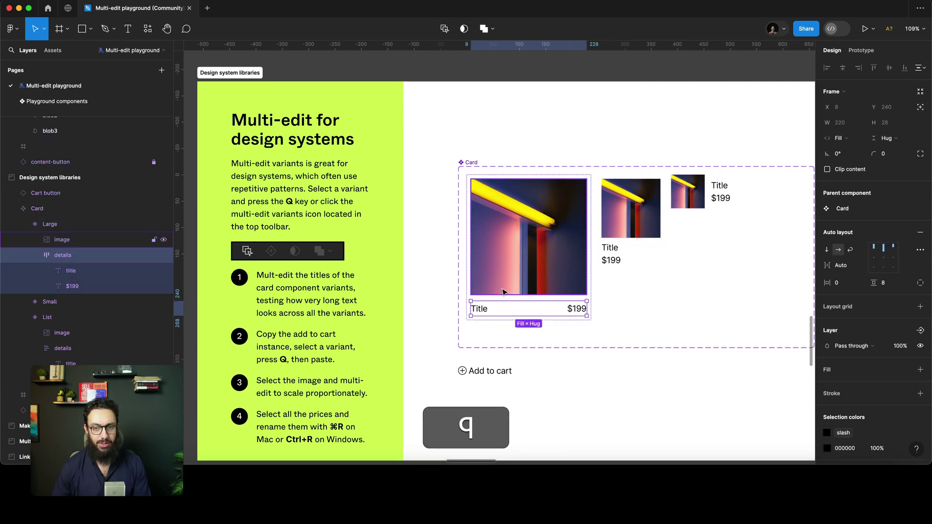
{"action": "key", "text": "shift+Return"}
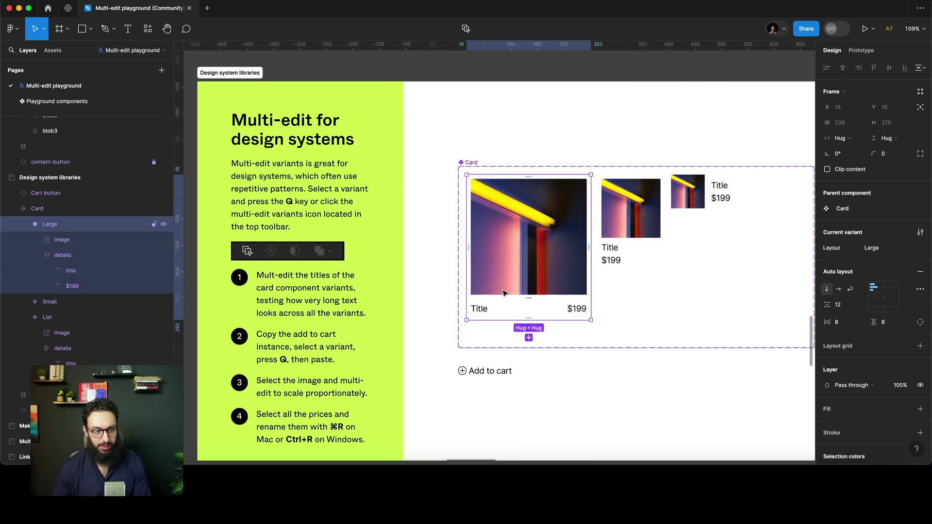
{"action": "key", "text": "alt+super+a"}
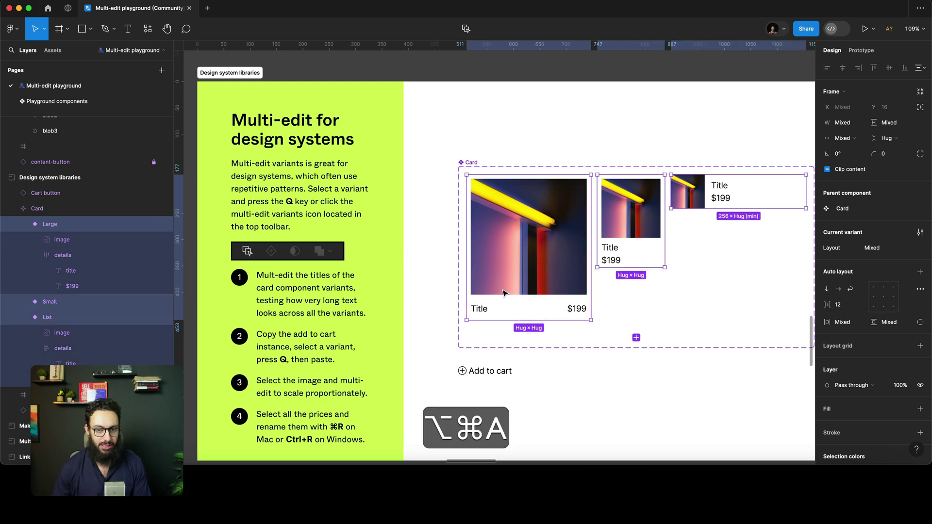
{"action": "key", "text": "super+v"}
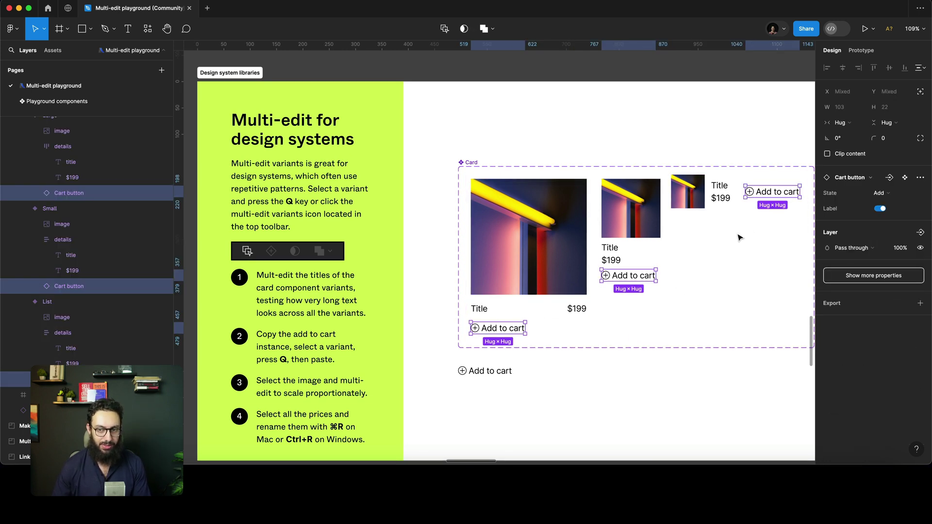
{"action": "key", "text": "super+z"}
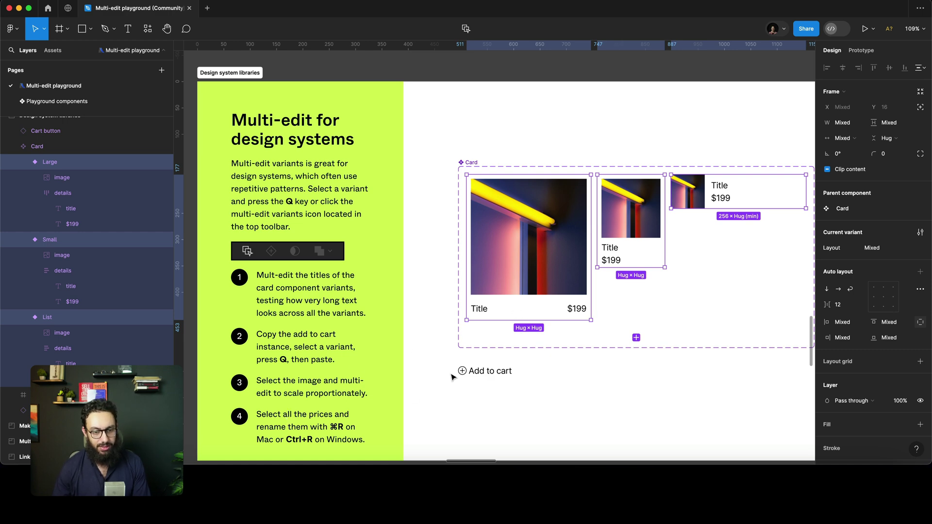
Rename the $199 text layers in all Card variants to "Price" together and clear the selection.
{"action": "key", "text": "super"}
{"action": "left_click", "coordinate": [574, 305], "text": "super"}
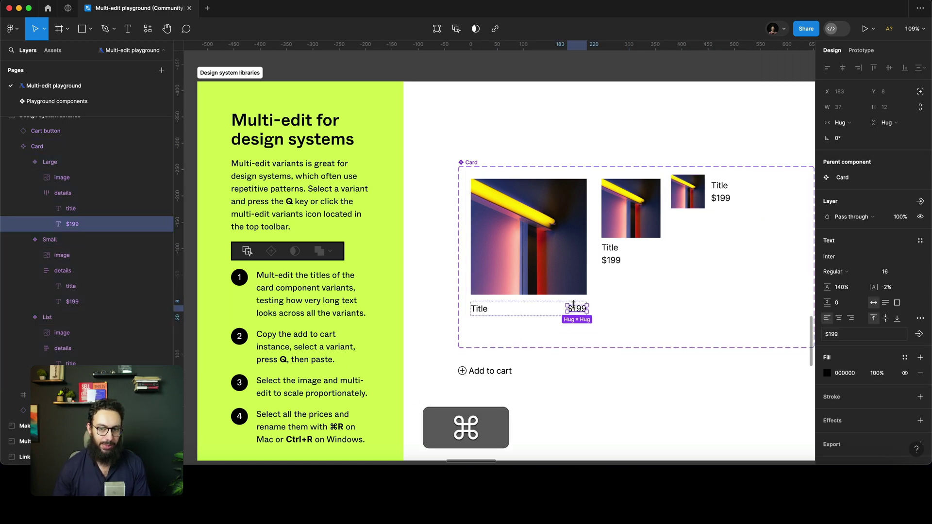
{"action": "key", "text": "alt+super+a"}
{"action": "key", "text": "super+r"}
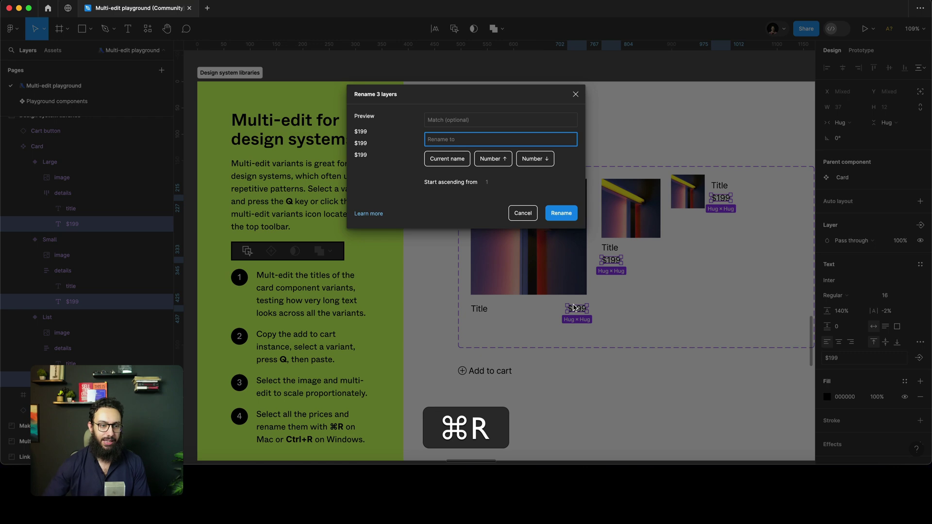
{"action": "type", "text": "Price"}
{"action": "key", "text": "Return"}
{"action": "key", "text": "Escape"}
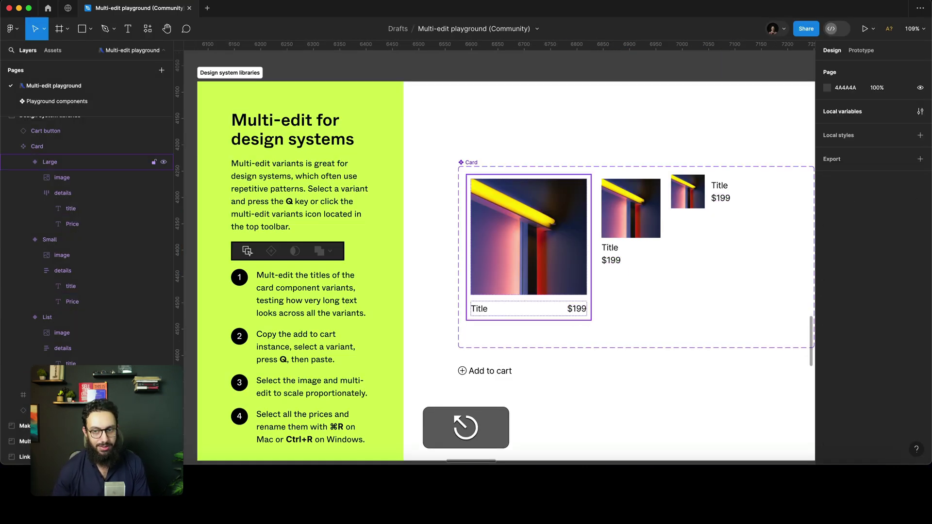
In the Making components section, select the matching Results layers across the three Category frames and create one component from them.
{"action": "left_click", "coordinate": [572, 309], "text": "super"}
{"action": "scroll", "coordinate": [534, 262], "scroll_direction": "down", "scroll_amount": 10}
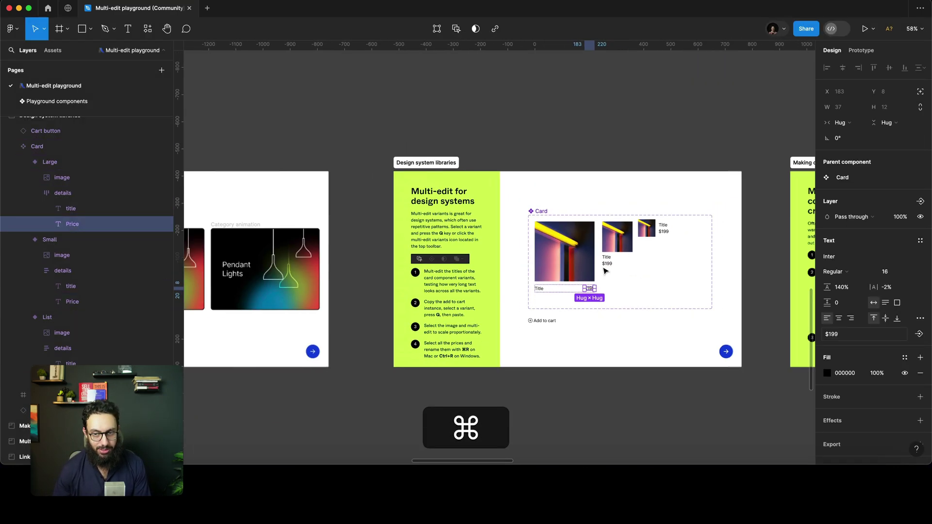
{"action": "scroll", "coordinate": [495, 266], "scroll_direction": "right", "scroll_amount": 5}
{"action": "scroll", "coordinate": [495, 266], "scroll_direction": "up", "scroll_amount": 8}
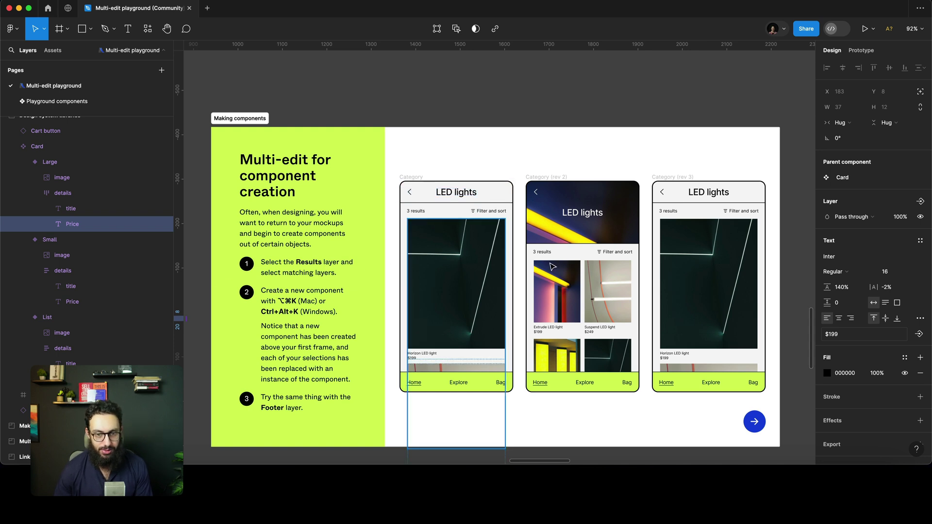
{"action": "left_click", "coordinate": [602, 254]}
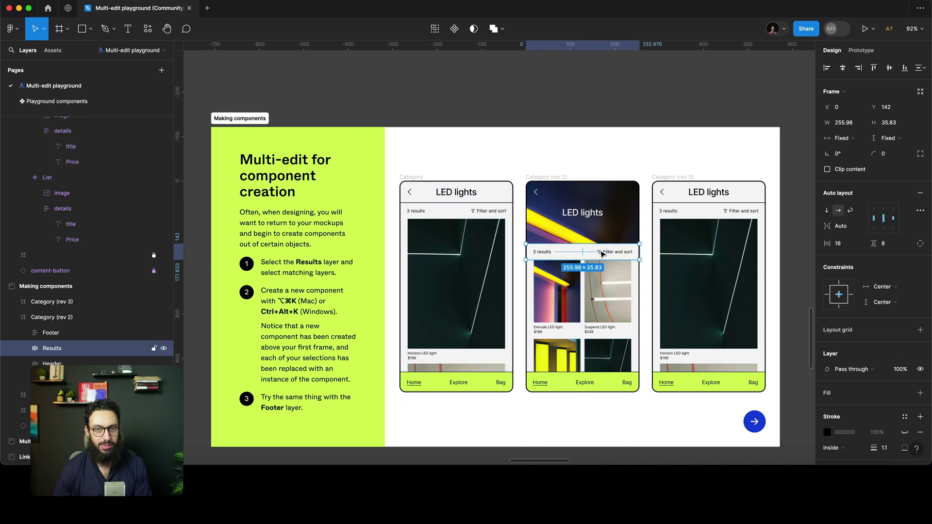
{"action": "left_click", "coordinate": [435, 30]}
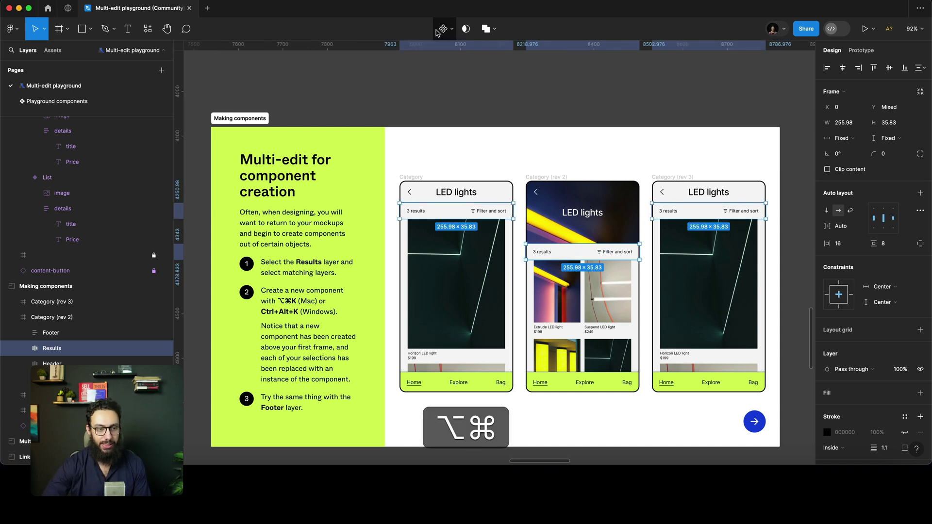
{"action": "key", "text": "alt+super+k"}
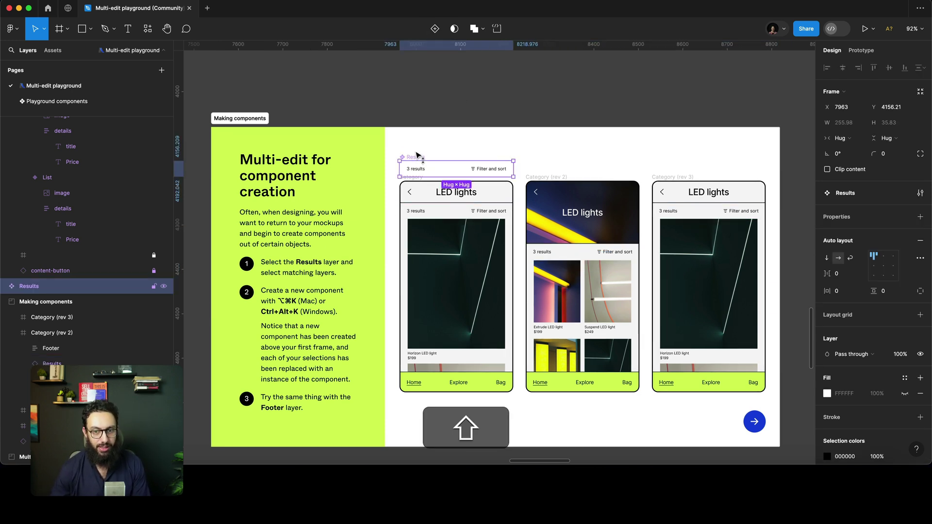
{"action": "left_click", "coordinate": [456, 211], "text": "shift"}
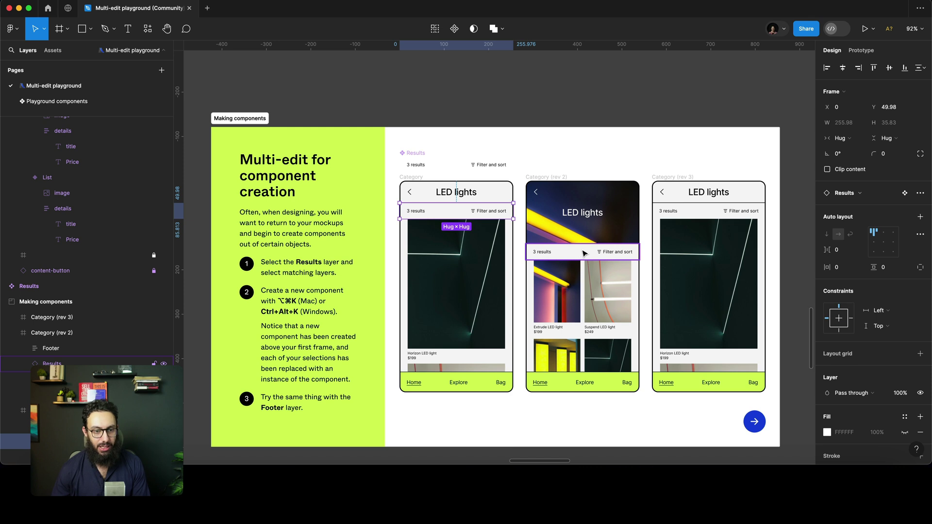
Select the Footer layers across the three Category frames and create one component from them.
{"action": "left_click", "coordinate": [502, 383]}
{"action": "left_click", "coordinate": [597, 383], "text": "shift"}
{"action": "left_click", "coordinate": [704, 384], "text": "shift"}
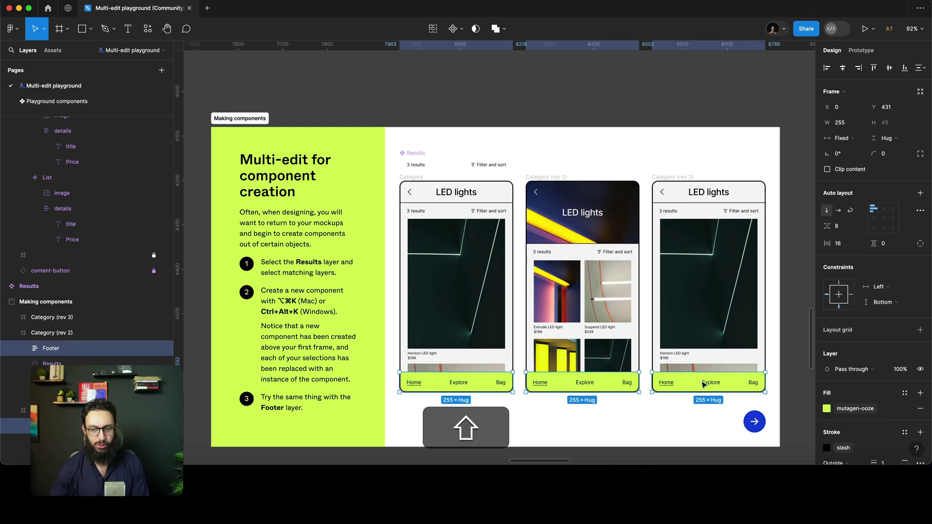
{"action": "key", "text": "alt+super+k"}
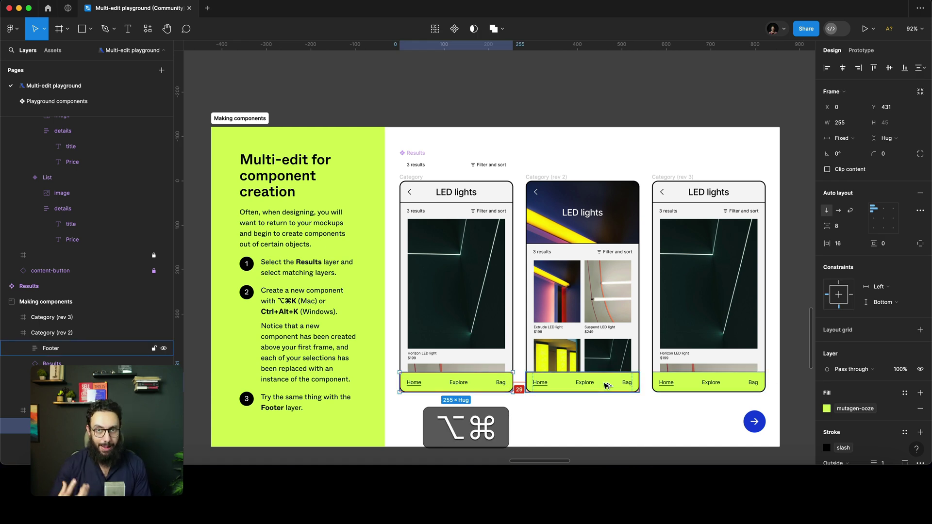
{"action": "key", "text": "alt+ctrl+a"}
{"action": "key", "text": "alt+super+k"}
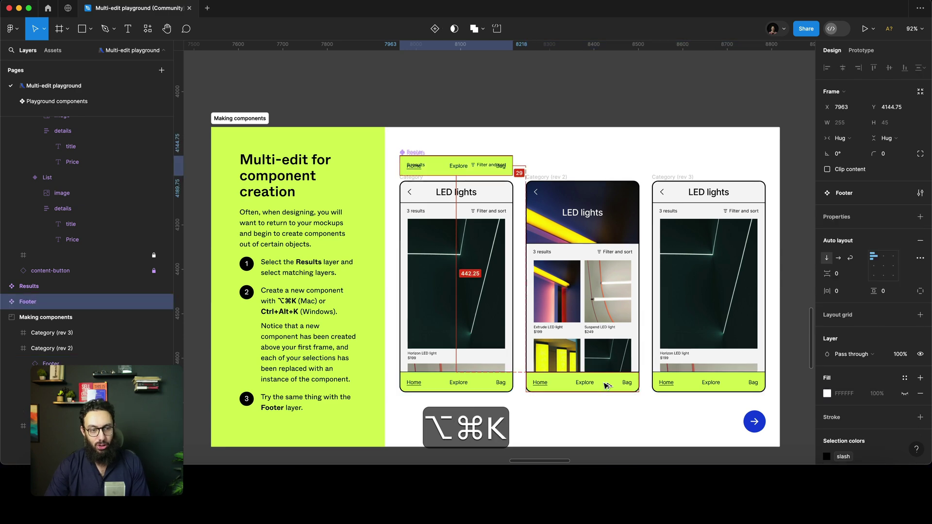
{"action": "scroll", "coordinate": [605, 386], "scroll_direction": "down", "scroll_amount": 10}
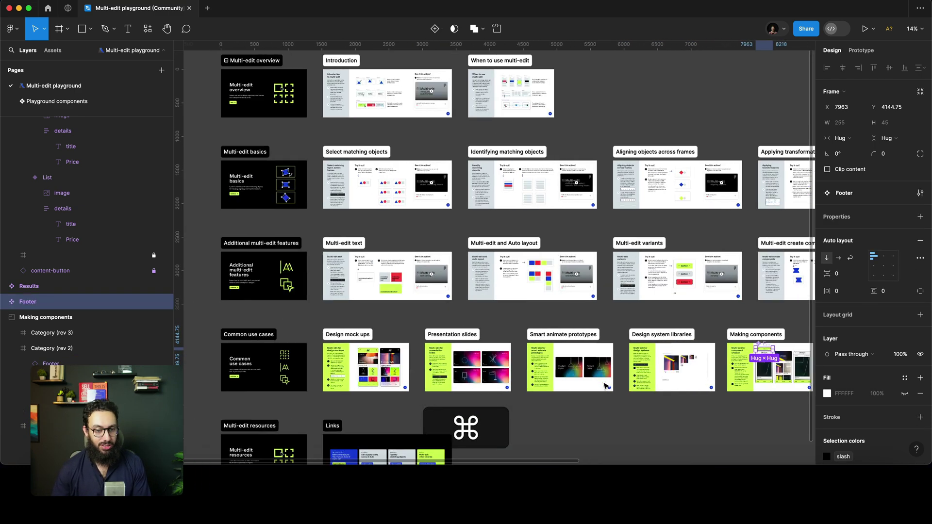
{"action": "scroll", "coordinate": [543, 353], "scroll_direction": "up", "scroll_amount": 3}
{"action": "scroll", "coordinate": [543, 353], "scroll_direction": "down", "scroll_amount": 3}
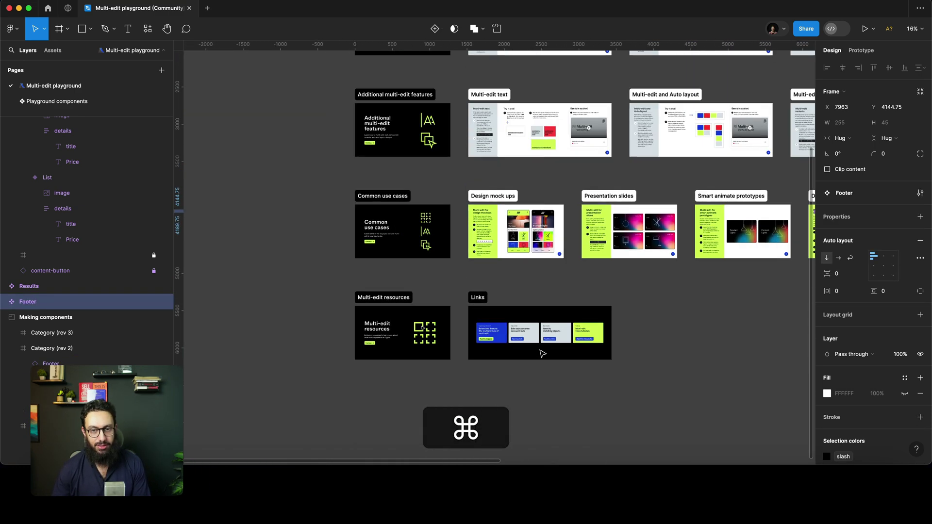
{"action": "scroll", "coordinate": [543, 353], "scroll_direction": "up", "scroll_amount": 10}
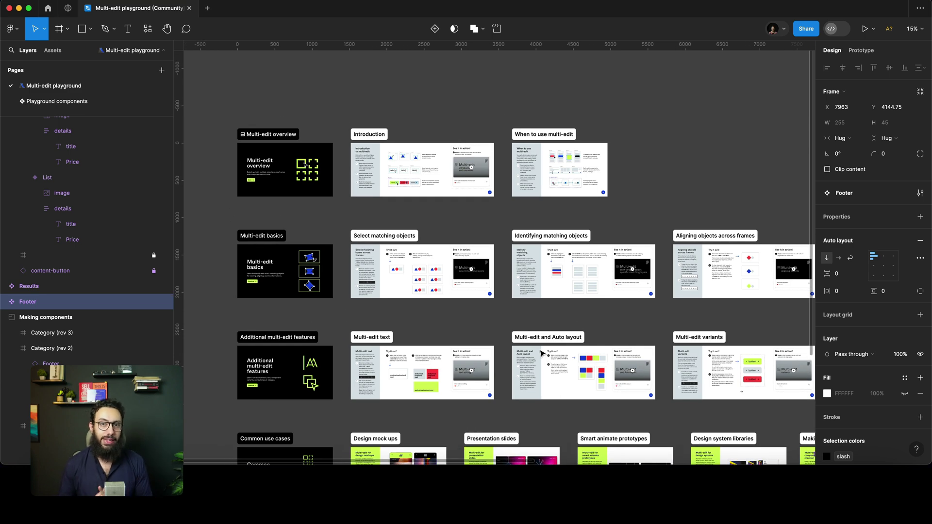